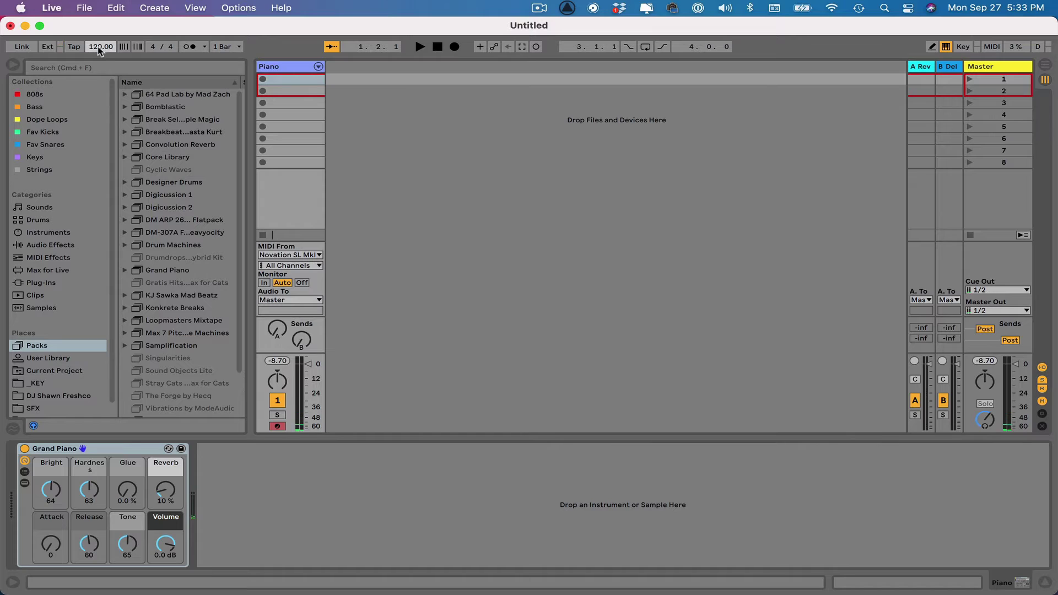
# - Set the project tempo to 100 BPM
pyautogui.moveTo(101, 47); pyautogui.dragTo(100, 63)
pyautogui.click(284, 68)
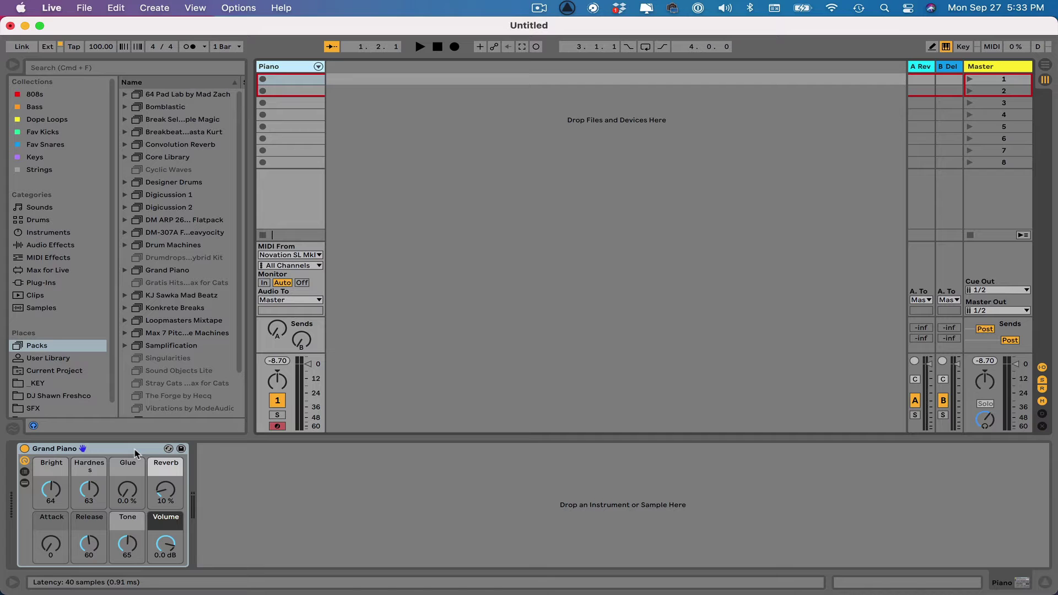
# - Switch the Grand Piano device off and back on to compare the Piano track with and without it
pyautogui.press('space')
pyautogui.click(24, 449)
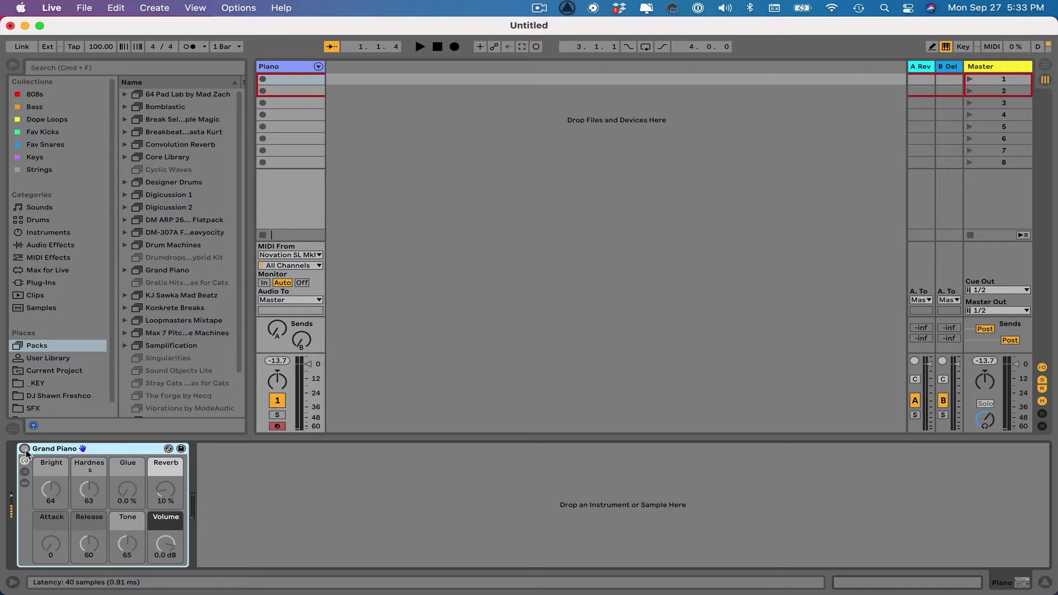
pyautogui.click(24, 449)
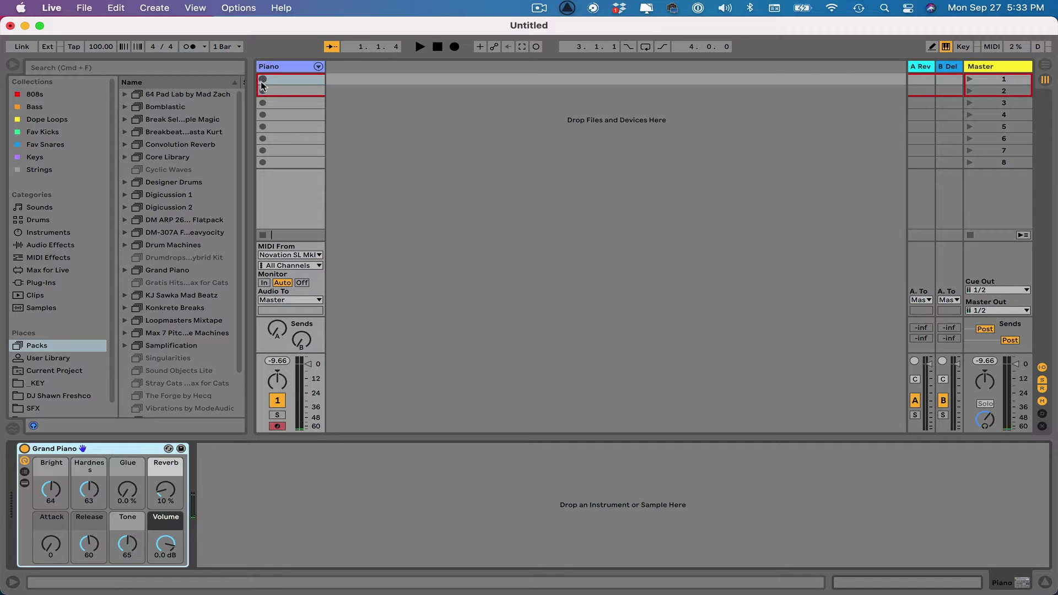
# - With the metronome on, record a short piano clip in the Piano track's first slot and play it back
pyautogui.click(190, 47)
pyautogui.click(265, 80)
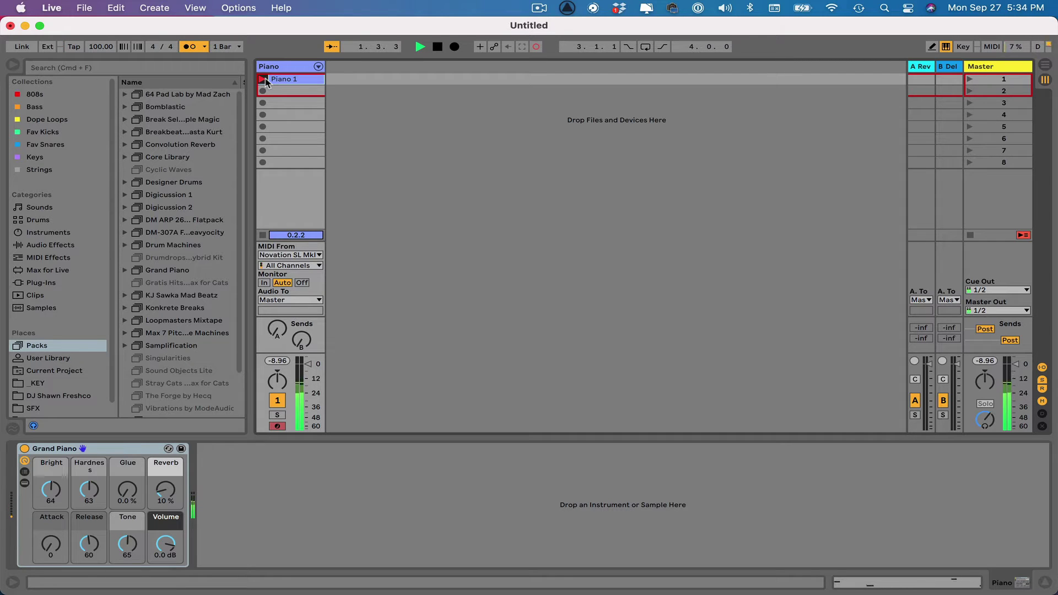
pyautogui.press('space')
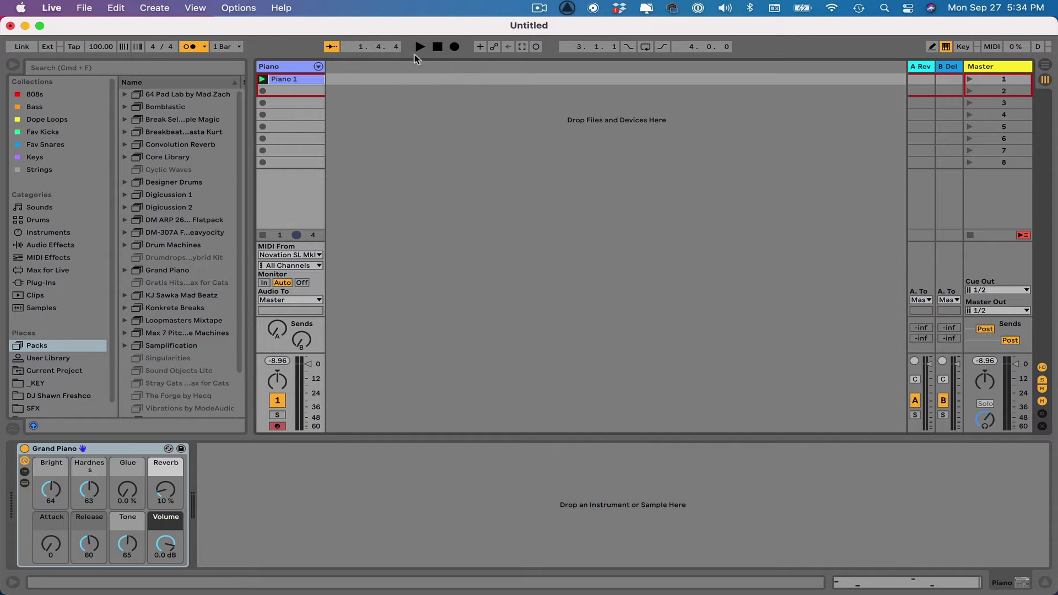
pyautogui.press('space')
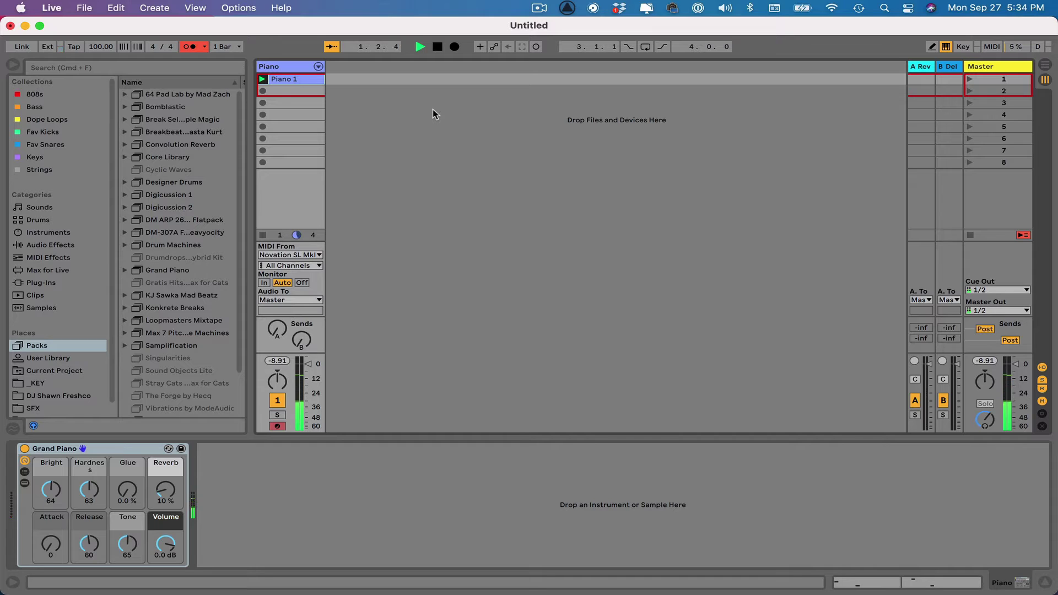
pyautogui.press('space')
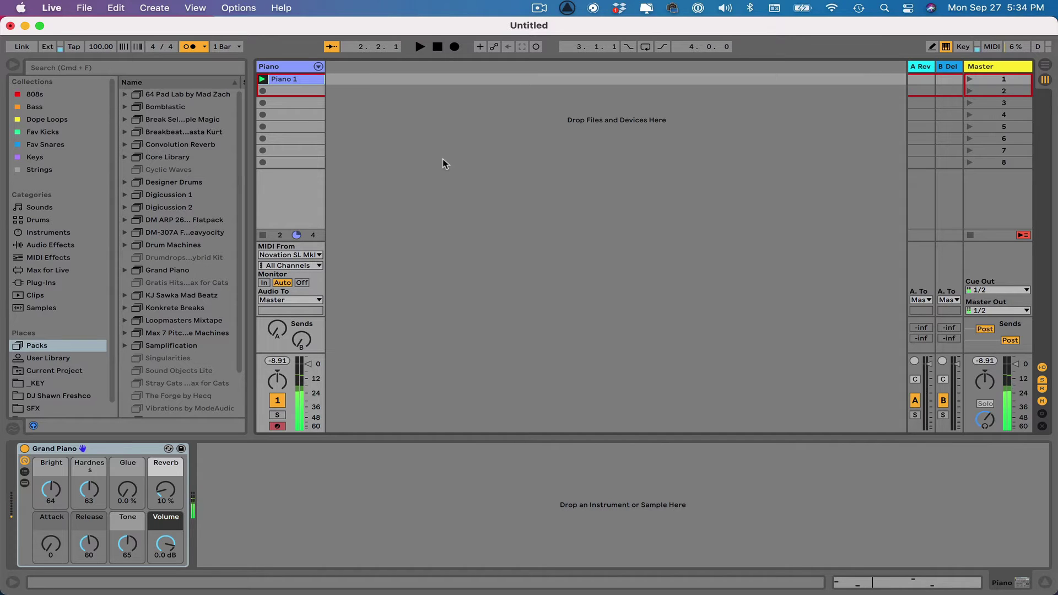
# - Open the recorded piano clip's notes and audition it with the loop starting at 1.3
pyautogui.doubleClick(297, 81)
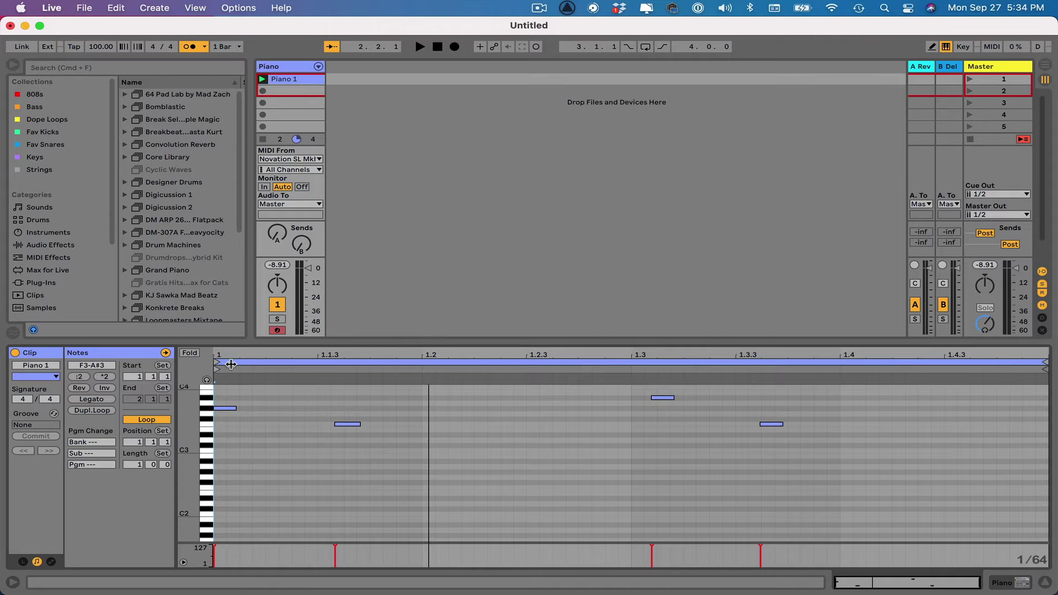
pyautogui.moveTo(218, 362); pyautogui.dragTo(632, 416)
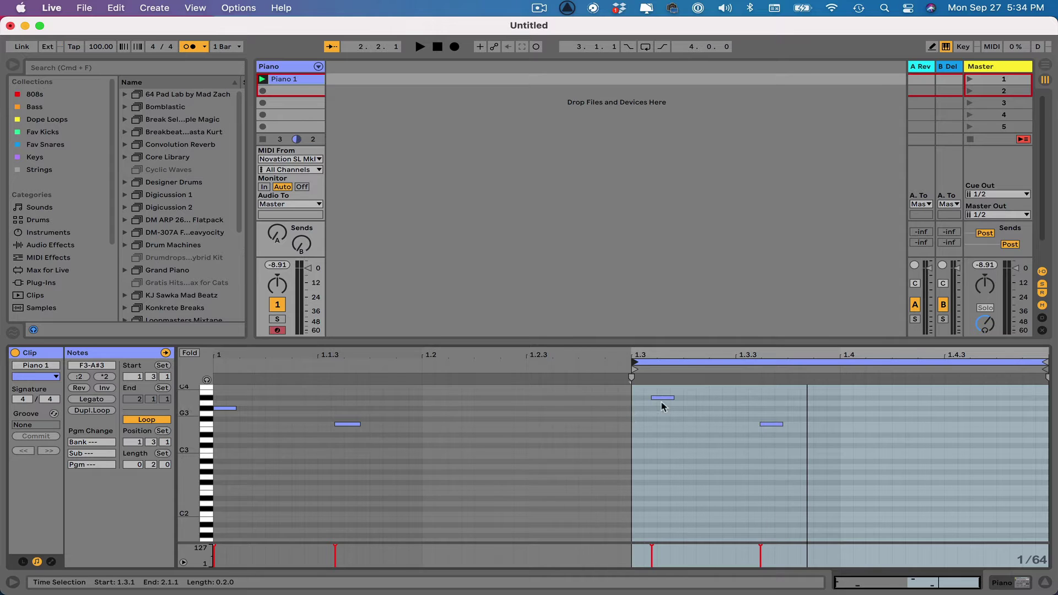
pyautogui.click(1040, 369)
pyautogui.press('space')
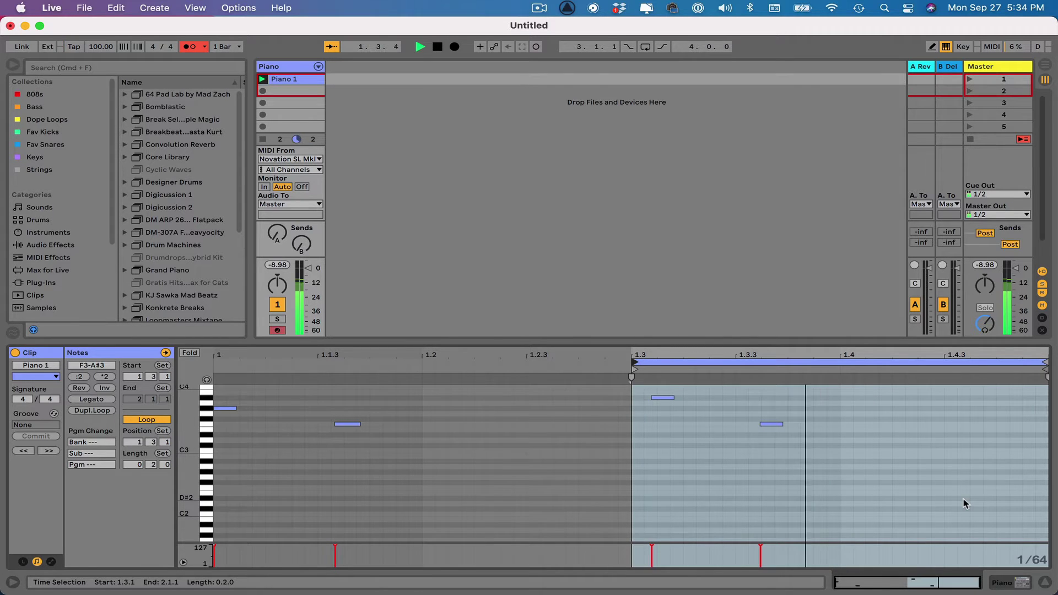
pyautogui.press('space')
# - Extend the piano clip's loop back to 1.1.1 for a full one-bar length and play it
pyautogui.moveTo(635, 362); pyautogui.dragTo(215, 362)
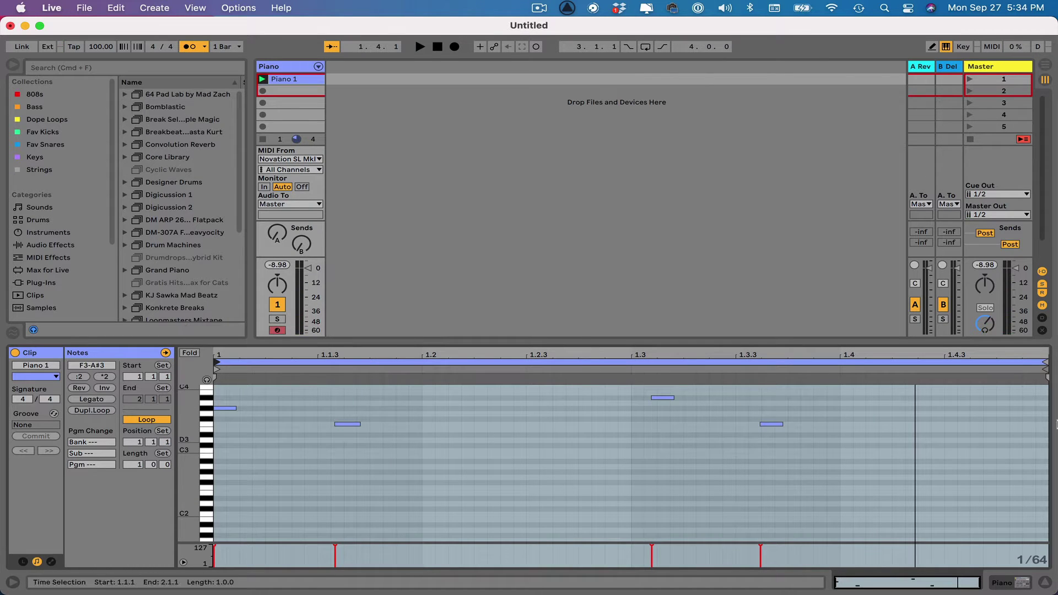
pyautogui.click(815, 355)
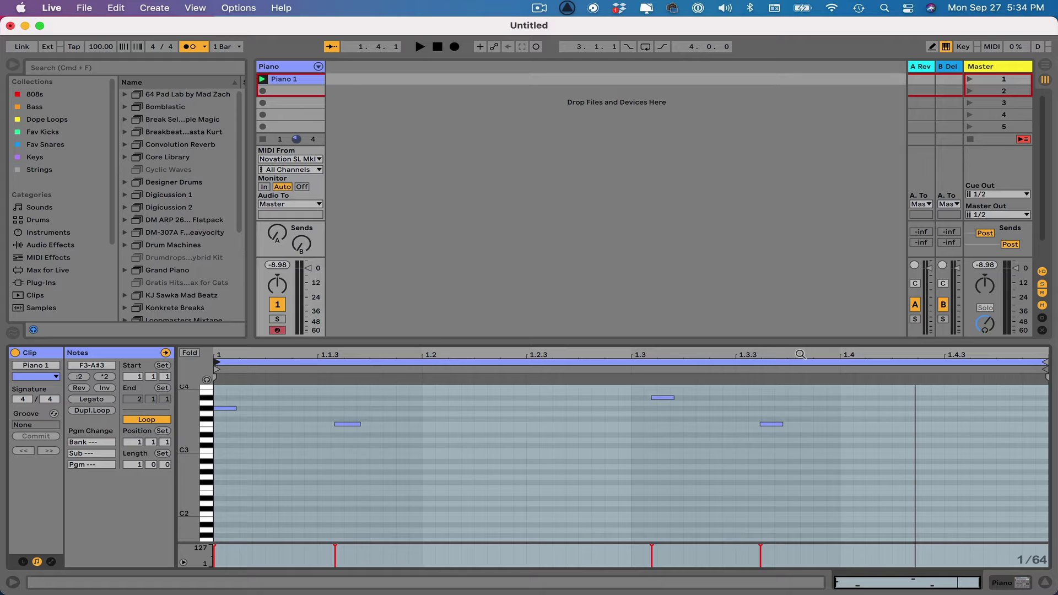
pyautogui.moveTo(801, 354)
pyautogui.mouseDown()
pyautogui.moveTo(801, 398)
pyautogui.moveTo(799, 354)
pyautogui.mouseUp()
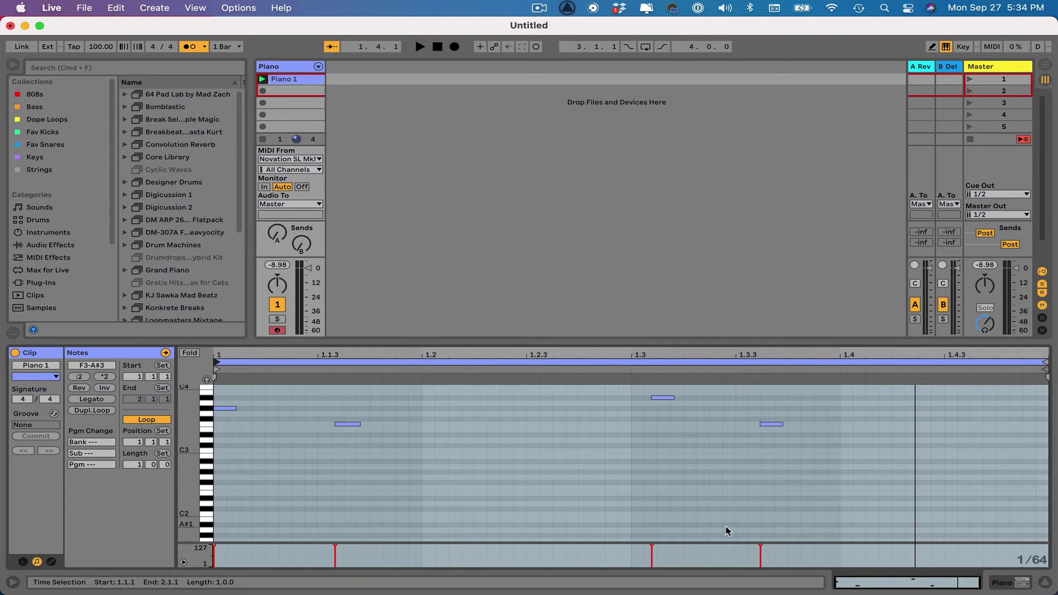
pyautogui.press('space')
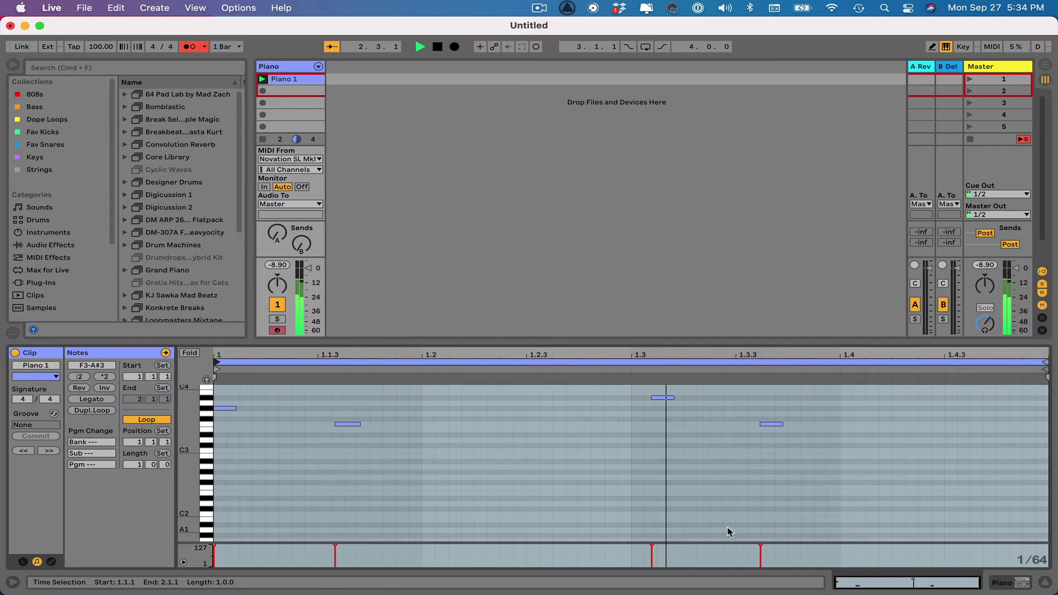
pyautogui.press('space')
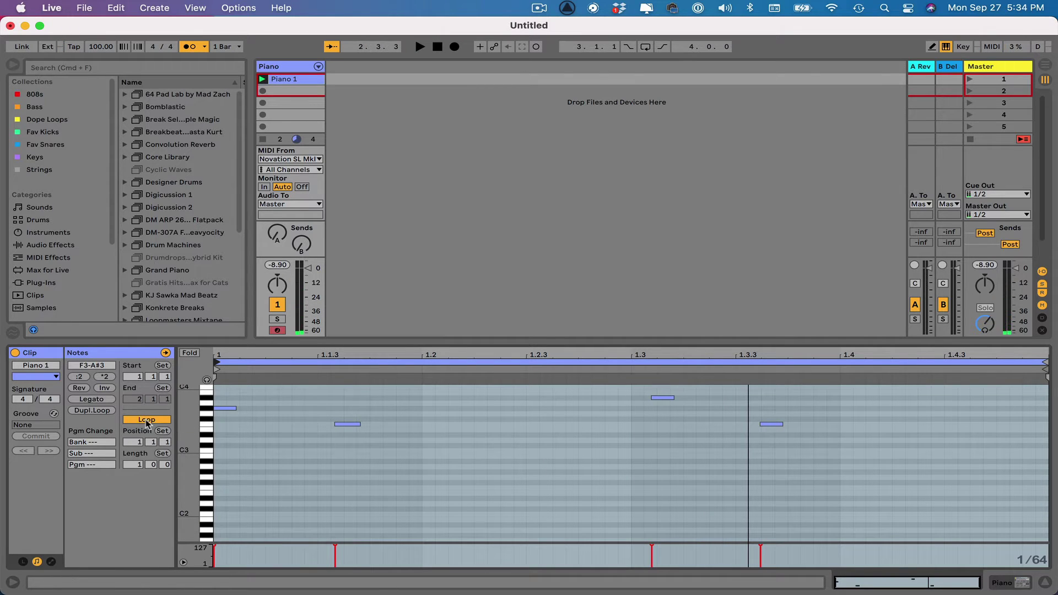
# - Turn off looping for the piano clip and launch it to hear it play a single time
pyautogui.click(147, 419)
pyautogui.press('space')
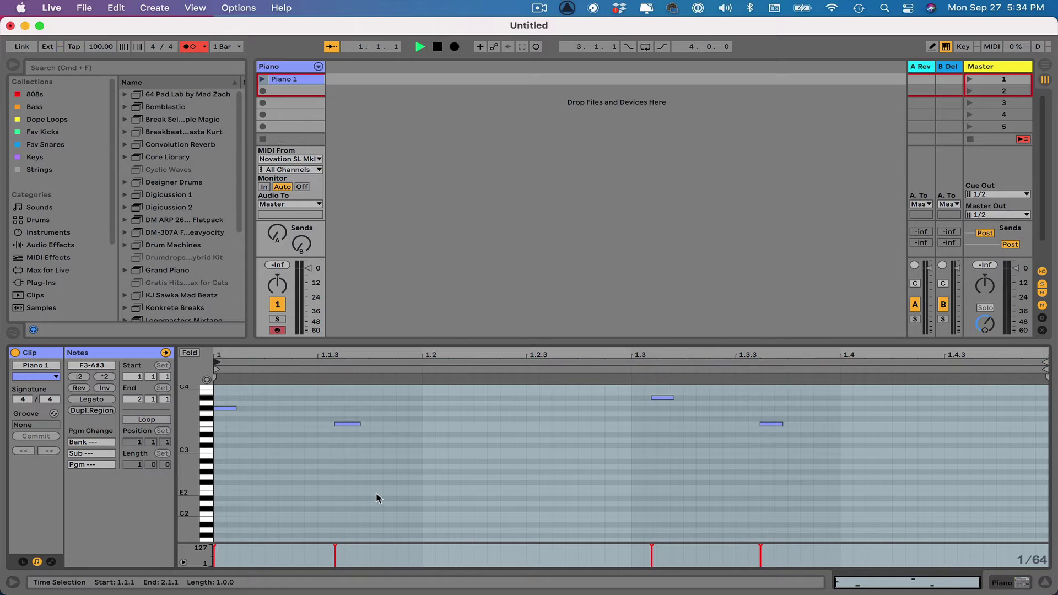
pyautogui.press('space')
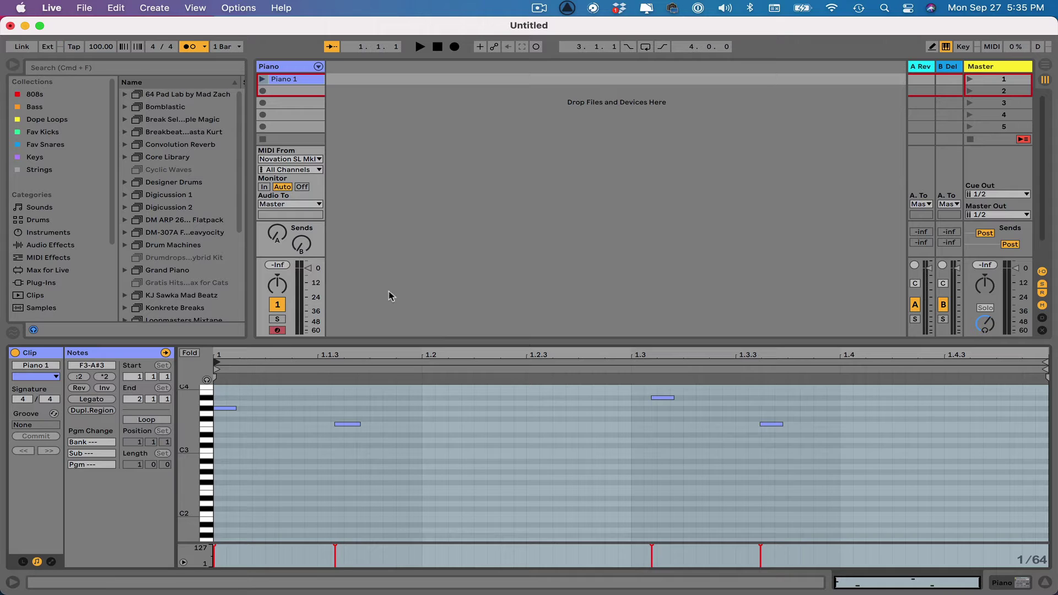
pyautogui.press('space')
pyautogui.press('space')
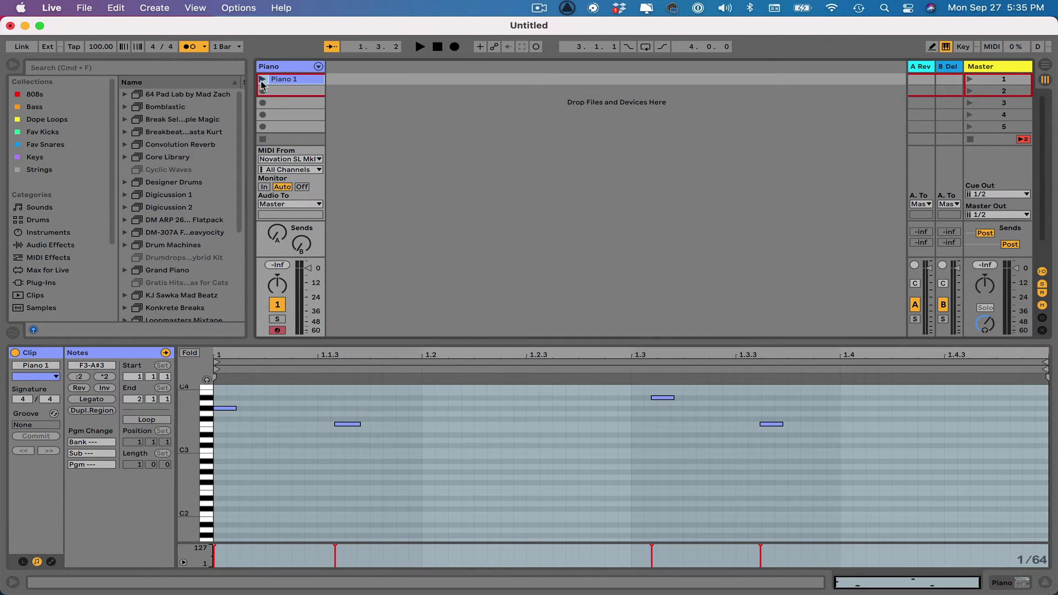
pyautogui.click(262, 79)
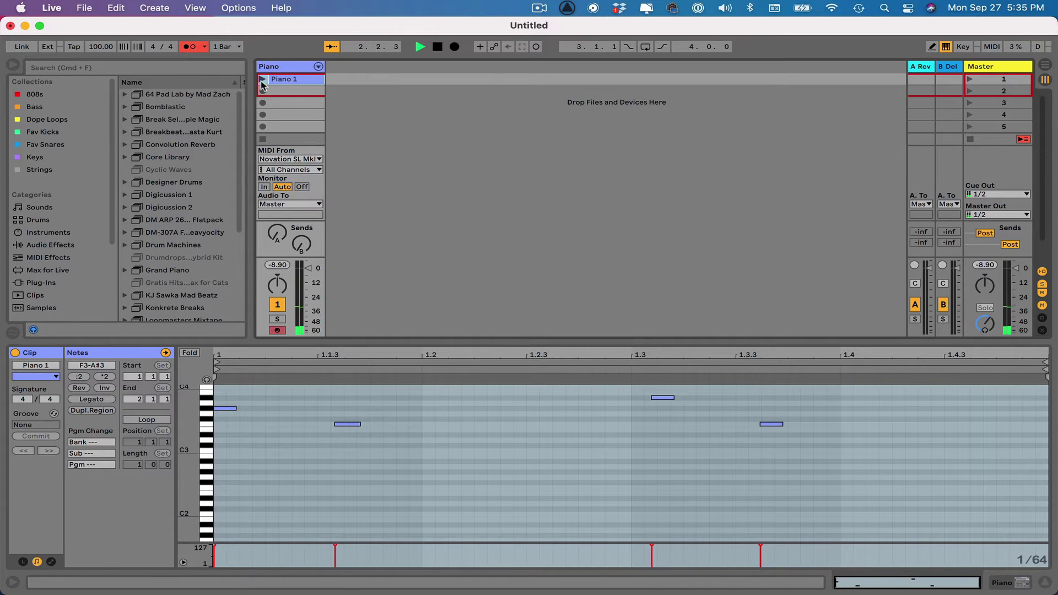
pyautogui.press('space')
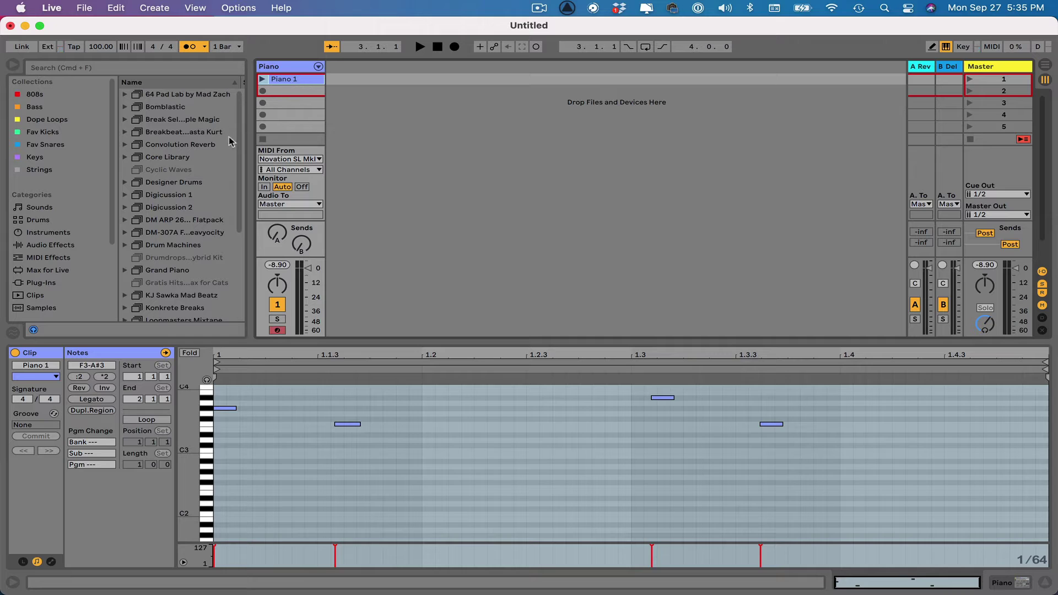
# - Turn looping back on for the piano clip and launch it again
pyautogui.click(143, 420)
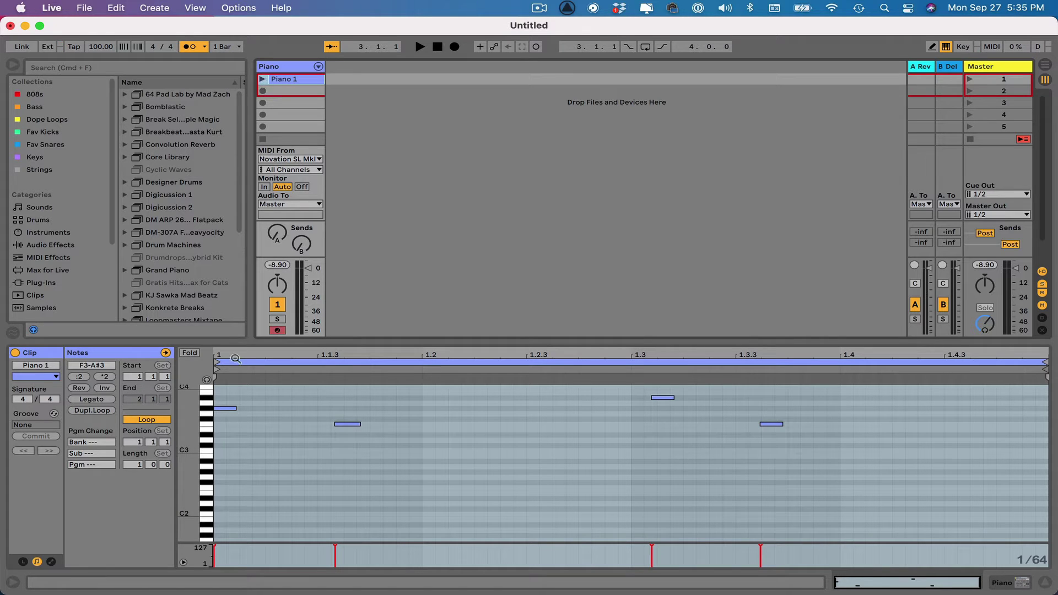
pyautogui.click(164, 420)
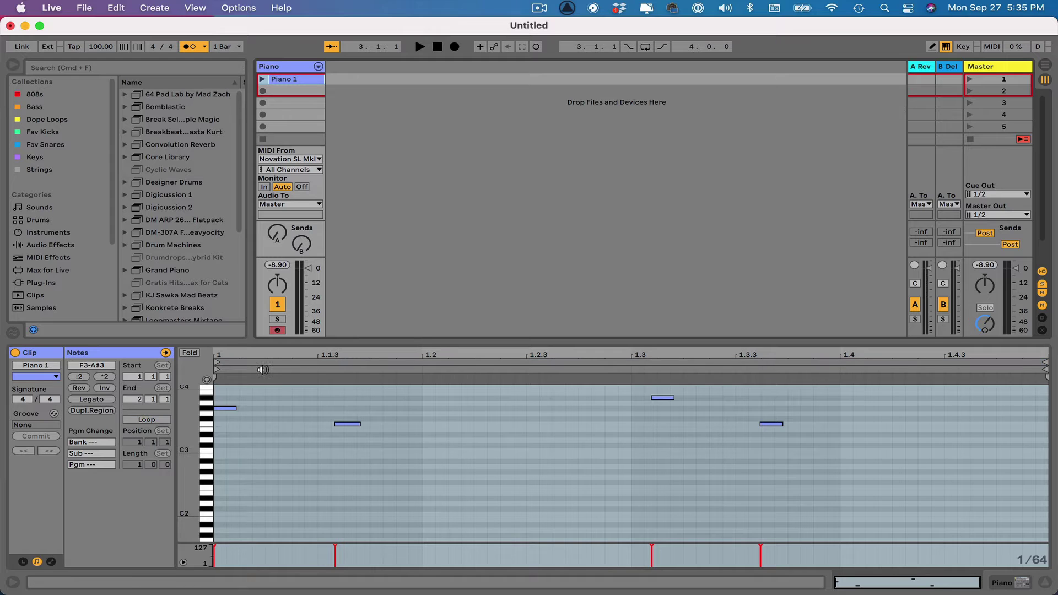
pyautogui.click(162, 420)
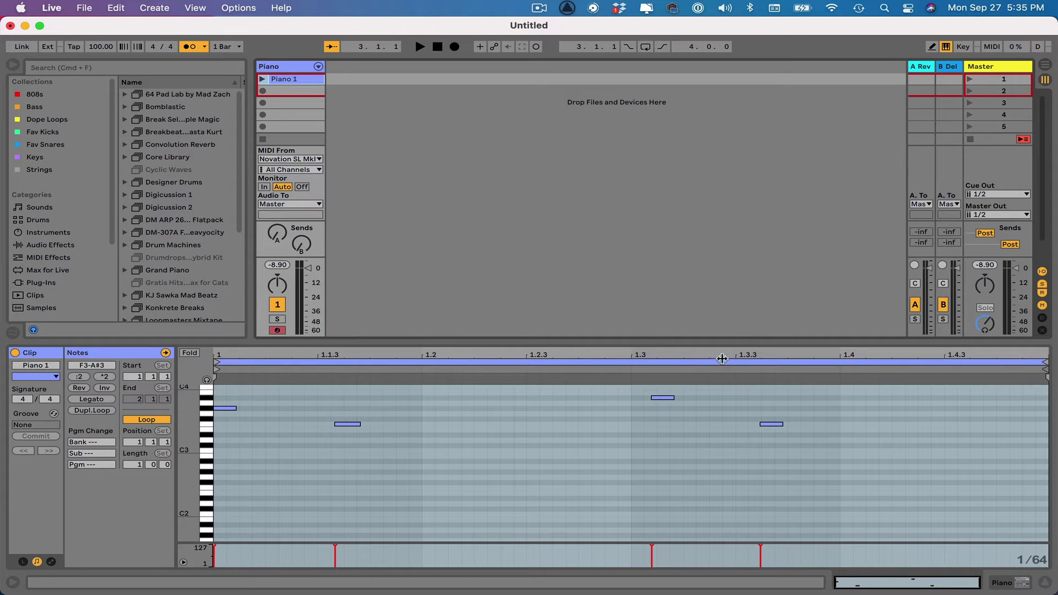
pyautogui.click(263, 79)
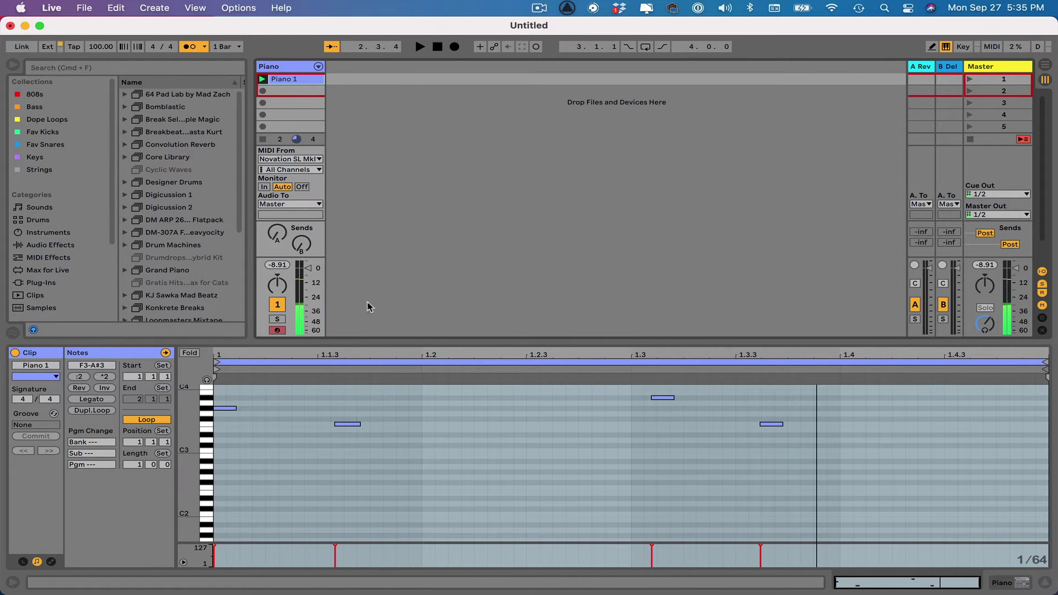
# - Quantize the start of all four piano notes to 1/16 at 70% and play the clip back
pyautogui.moveTo(222, 398); pyautogui.dragTo(800, 474)
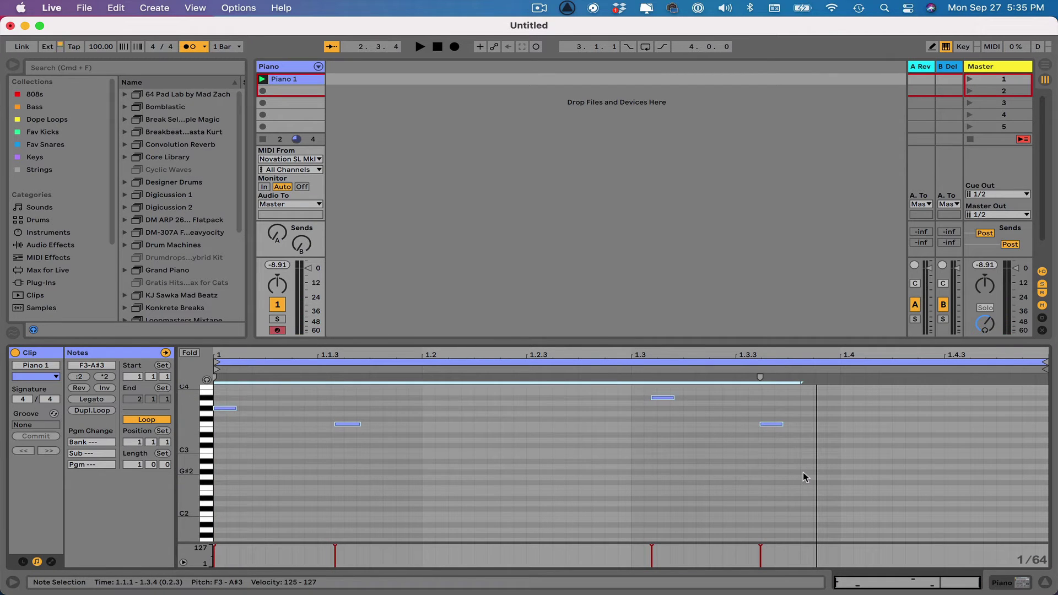
pyautogui.rightClick(672, 418)
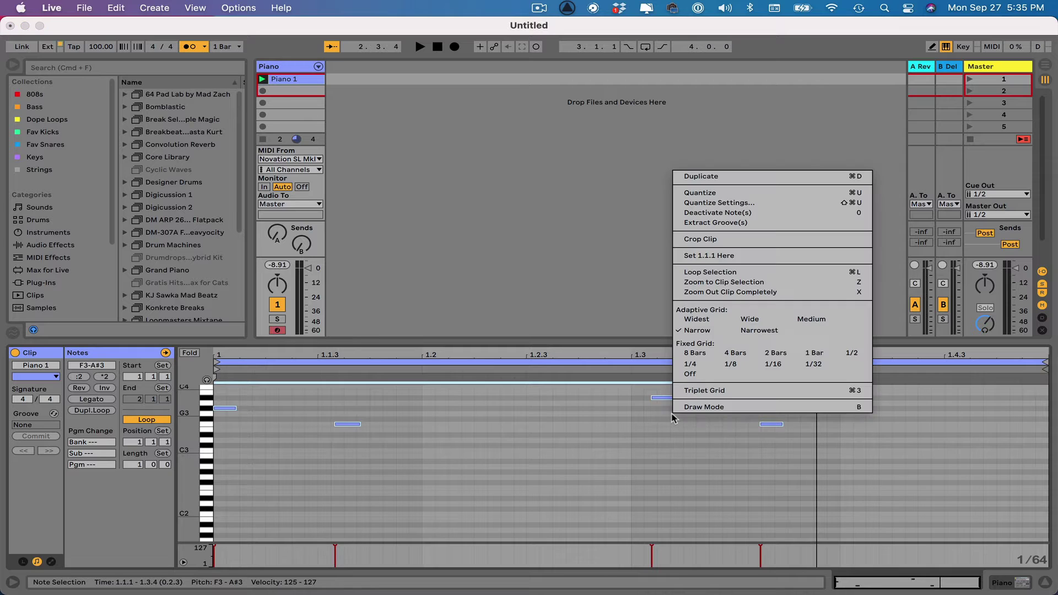
pyautogui.click(737, 204)
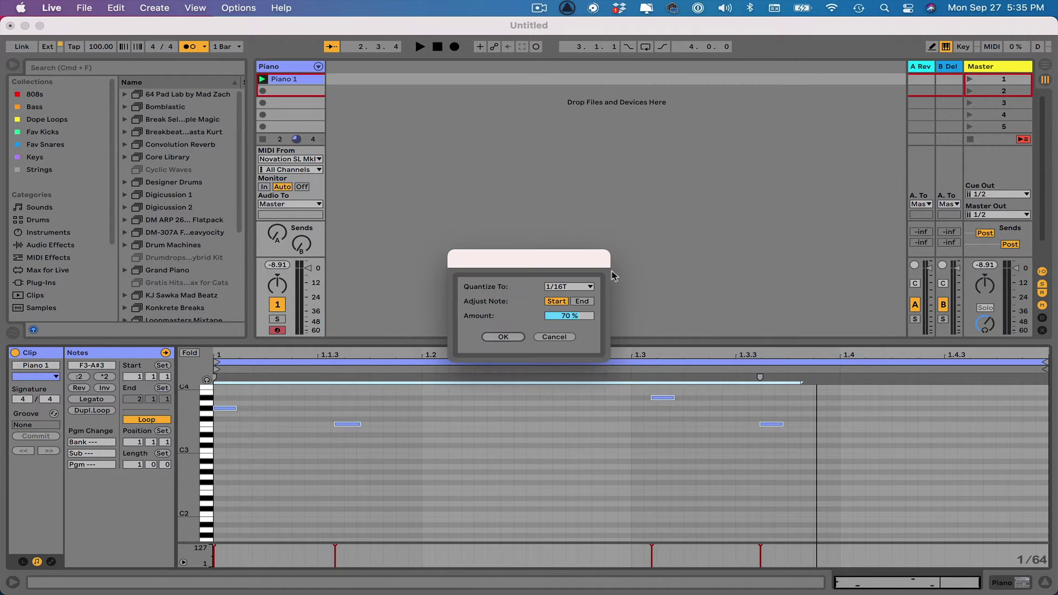
pyautogui.click(590, 287)
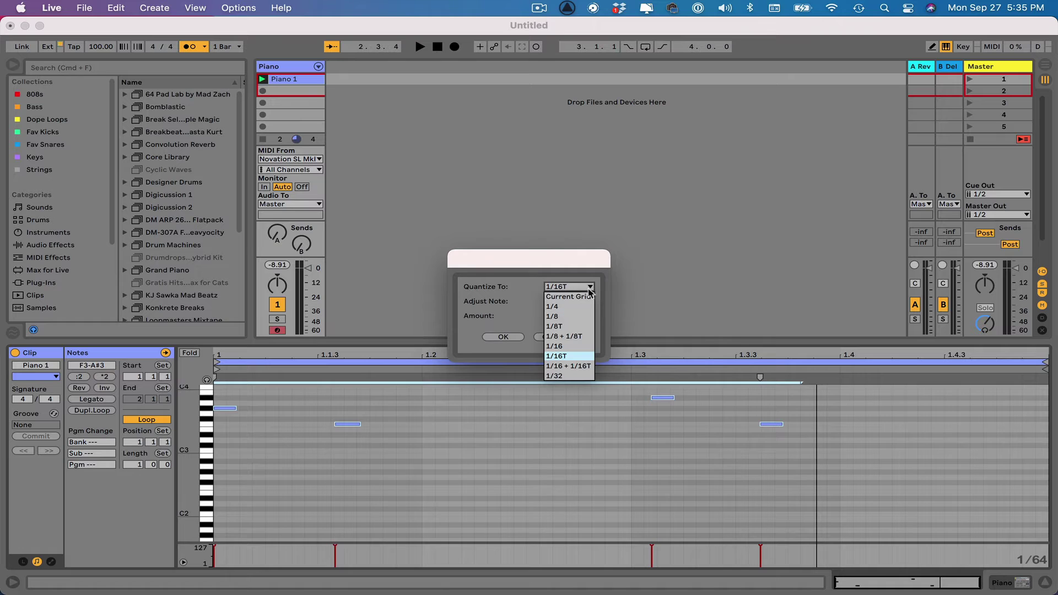
pyautogui.click(580, 351)
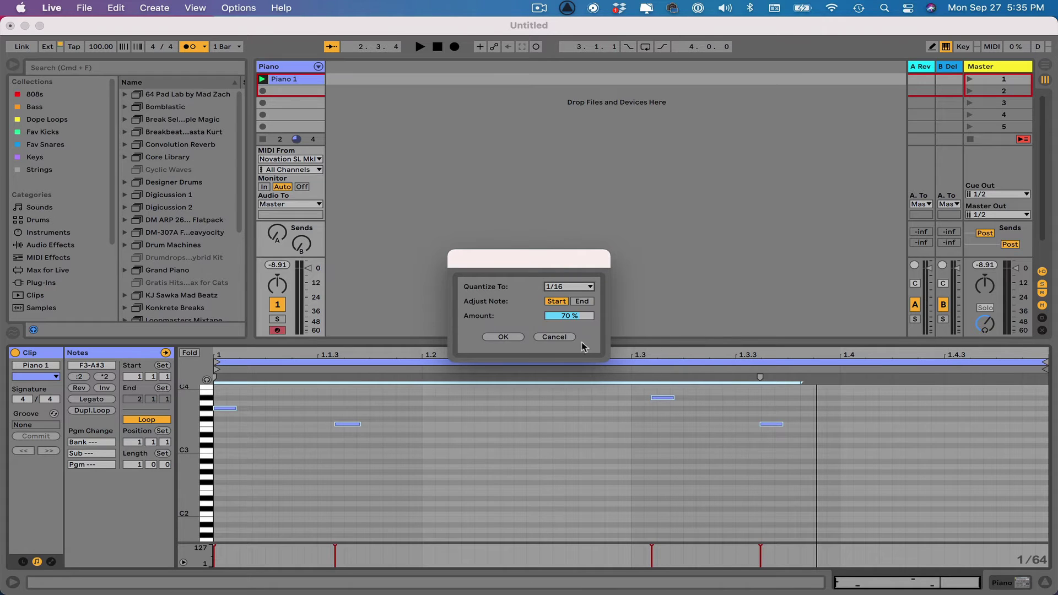
pyautogui.click(503, 337)
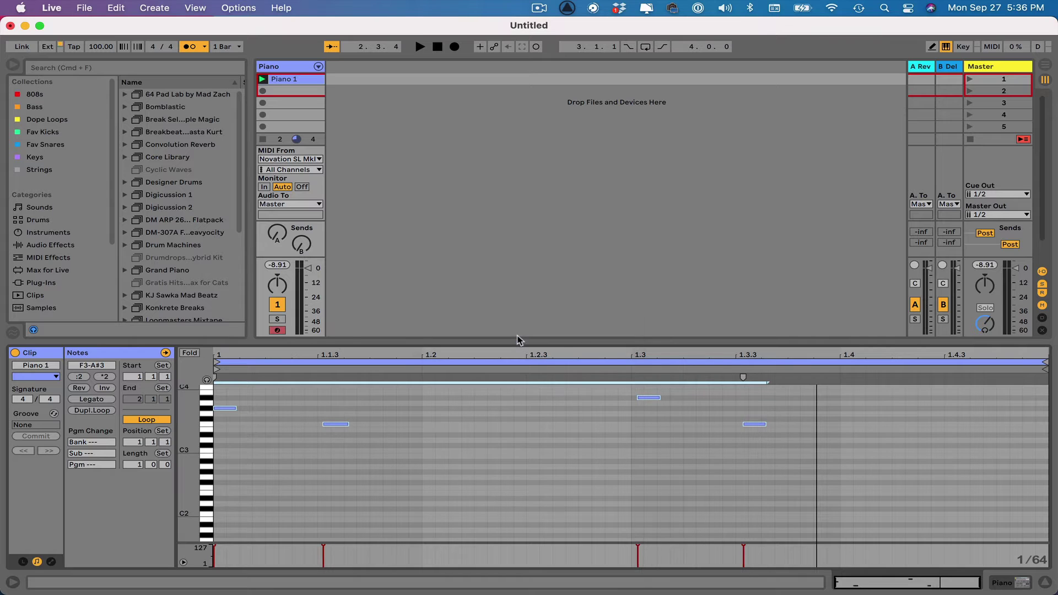
pyautogui.press('space')
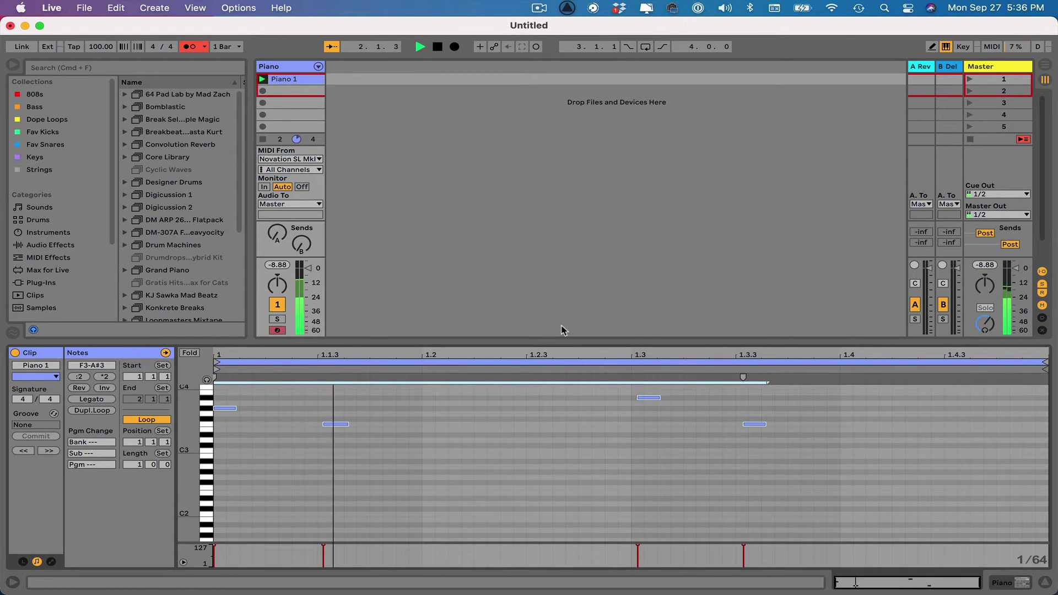
pyautogui.press('space')
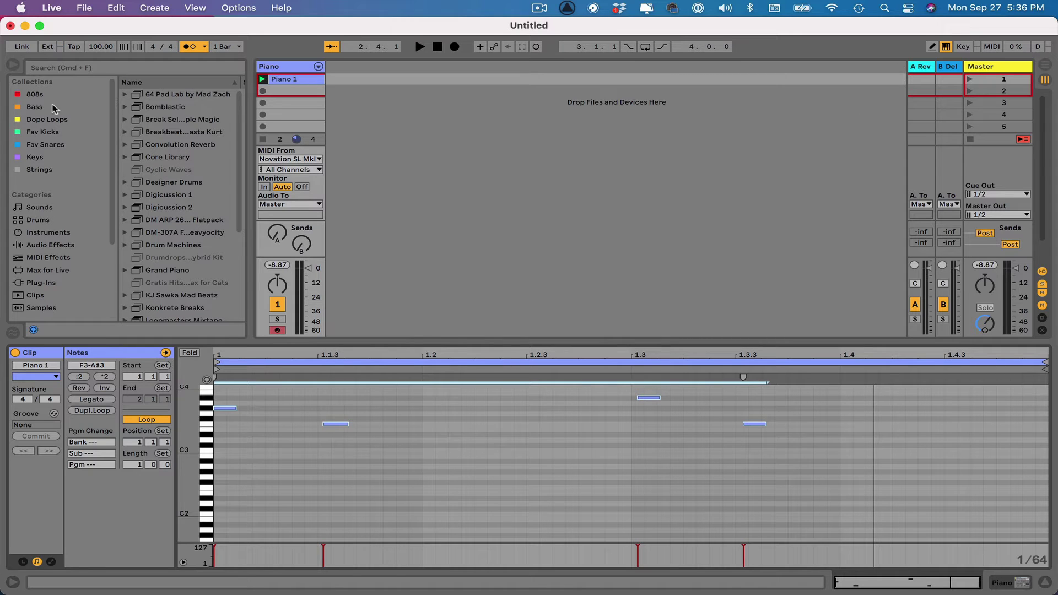
# - Search the browser for "BASE" and list the matches from all categories
pyautogui.click(72, 67)
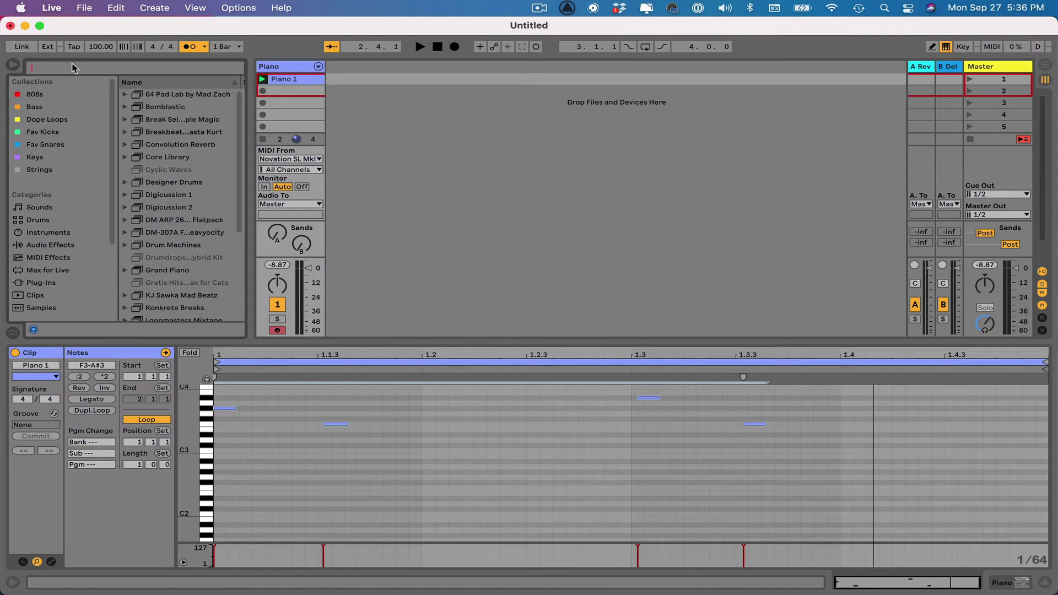
pyautogui.write('BASE')
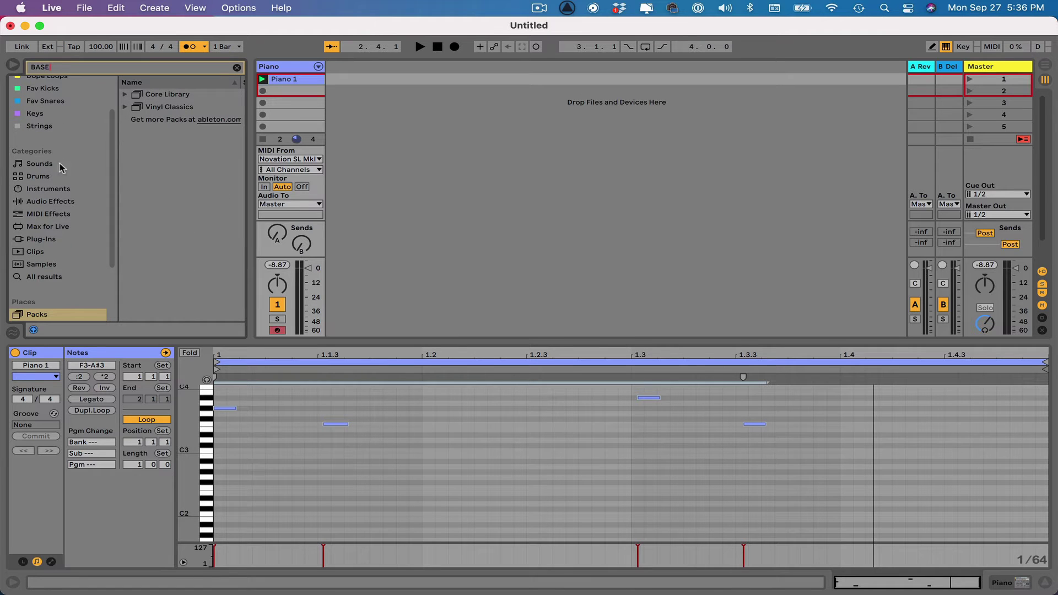
pyautogui.click(52, 282)
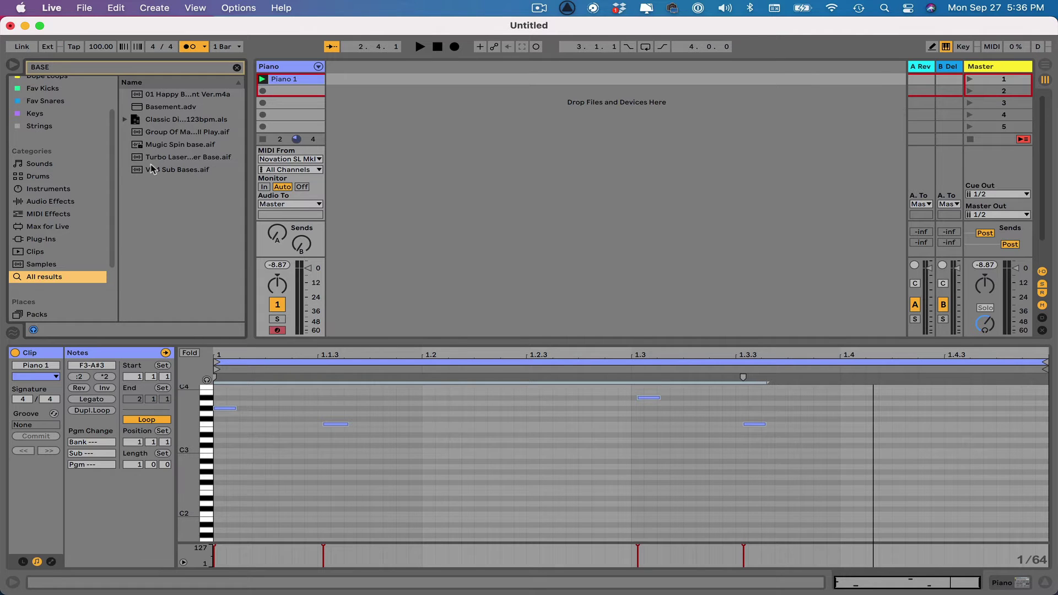
# - Preview the "BASE" search results, including VH4 Sub Bases, Turbo Laser and Mugic Spin base
pyautogui.click(160, 96)
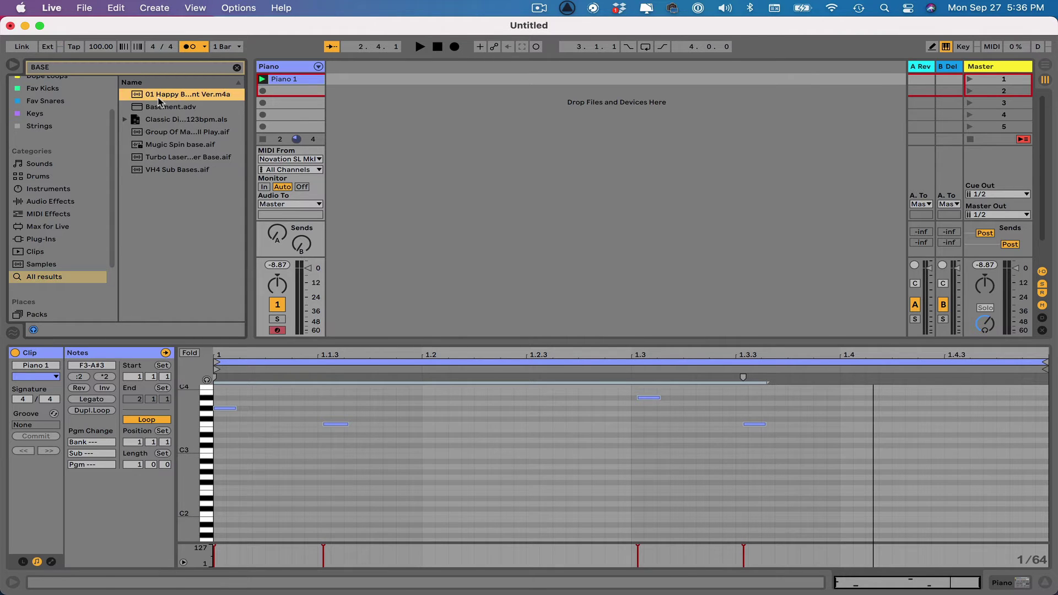
pyautogui.click(170, 123)
pyautogui.click(176, 168)
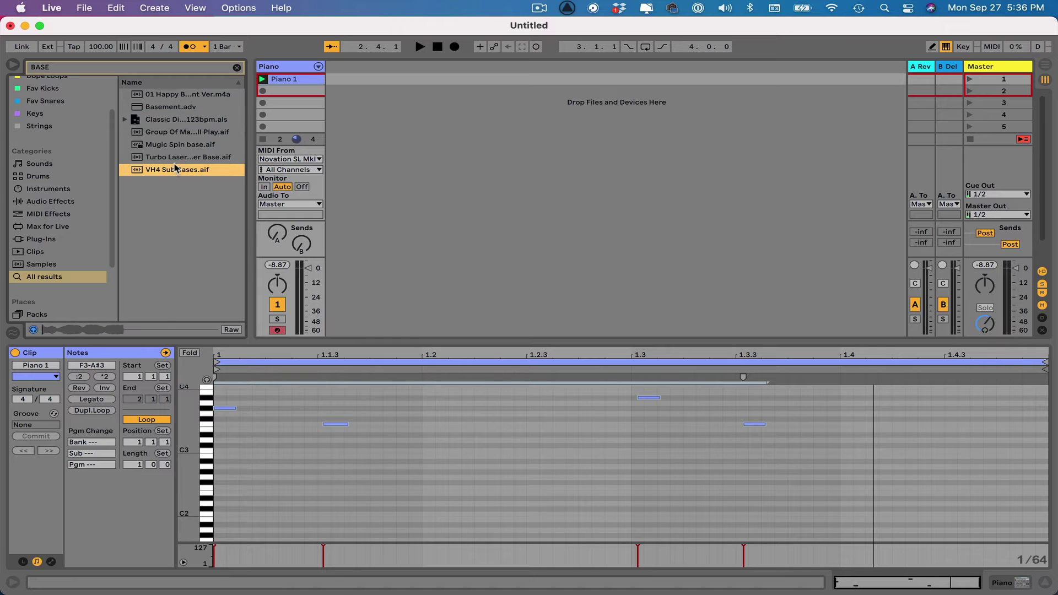
pyautogui.click(177, 158)
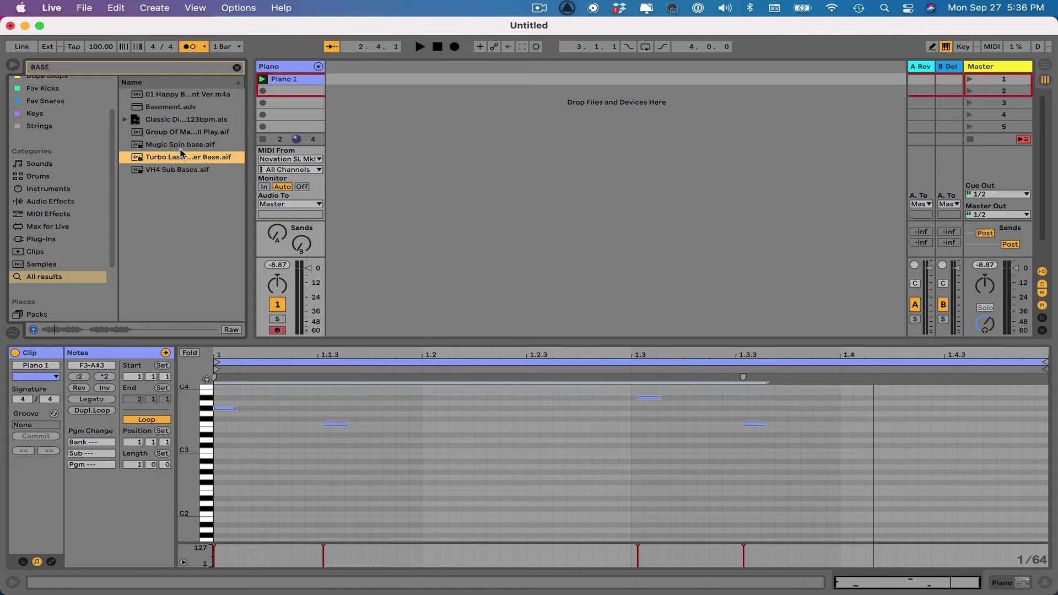
pyautogui.click(180, 147)
pyautogui.click(184, 135)
pyautogui.click(192, 123)
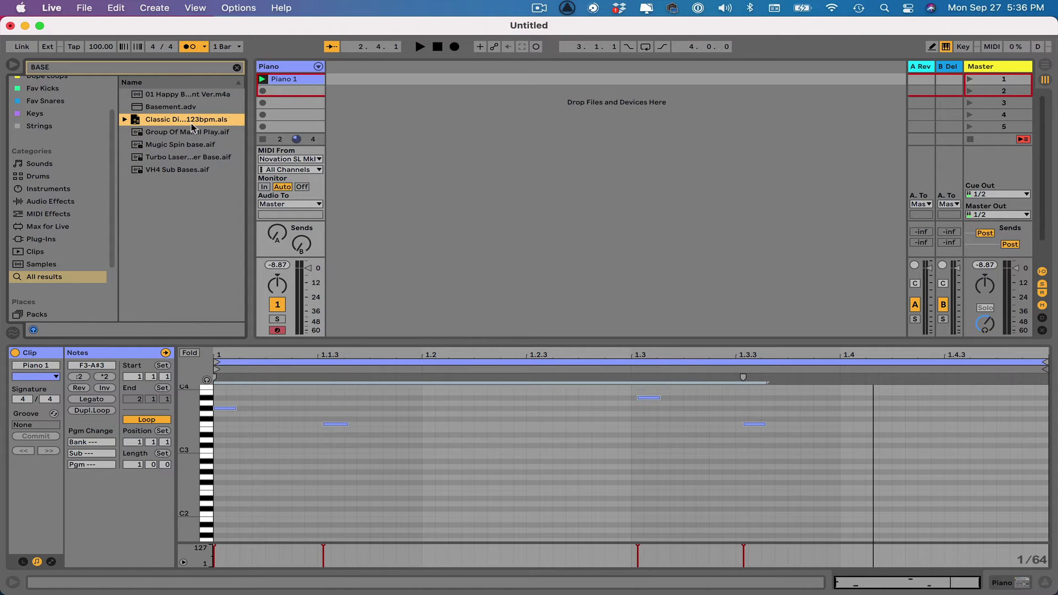
# - Search the Sounds category for "BASS" and expand the Bass folder
pyautogui.click(48, 163)
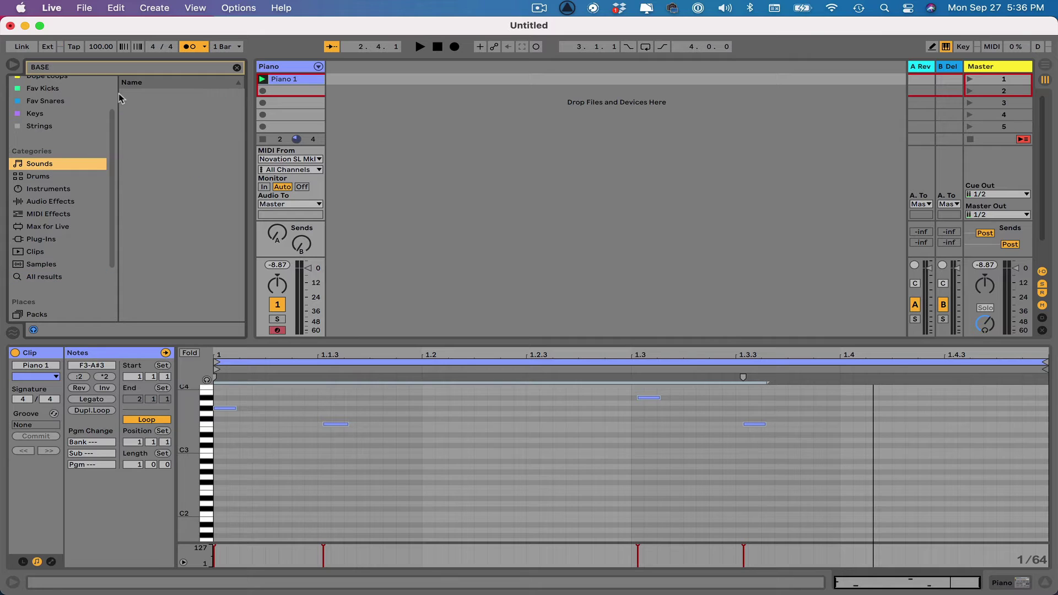
pyautogui.click(66, 67)
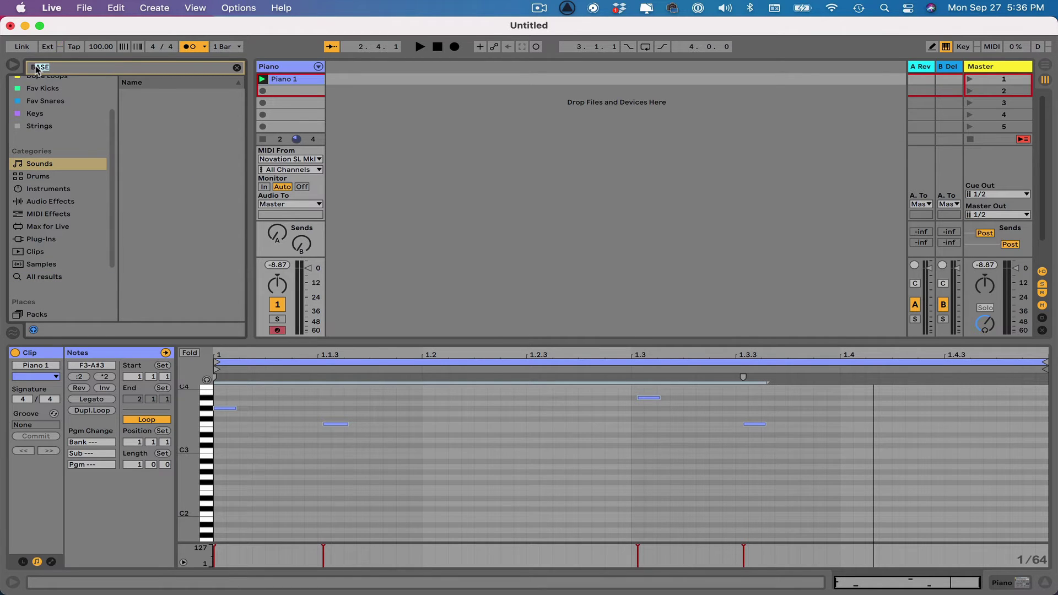
pyautogui.write('BASS')
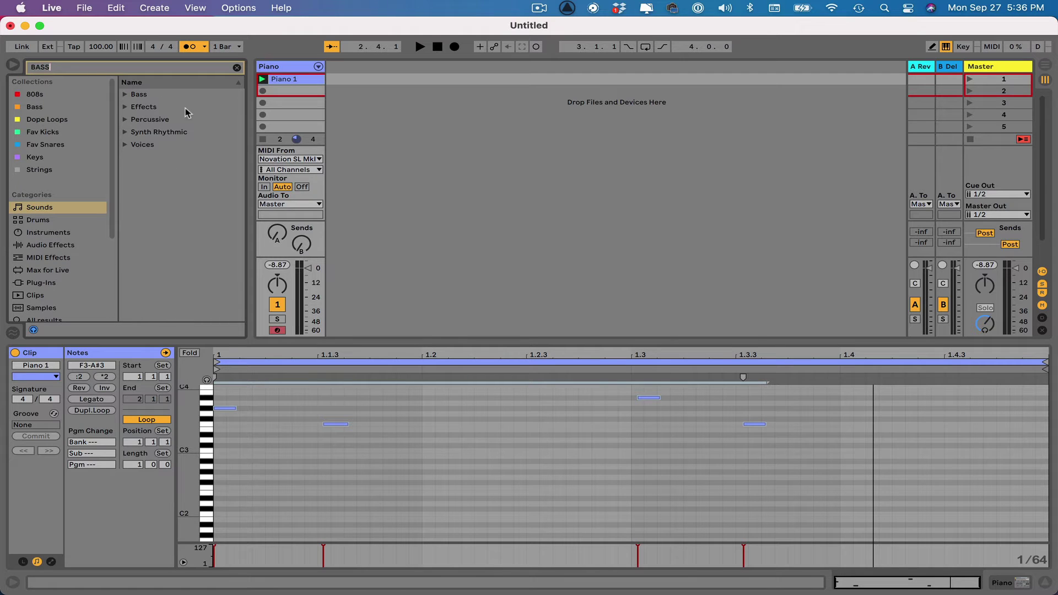
pyautogui.click(125, 95)
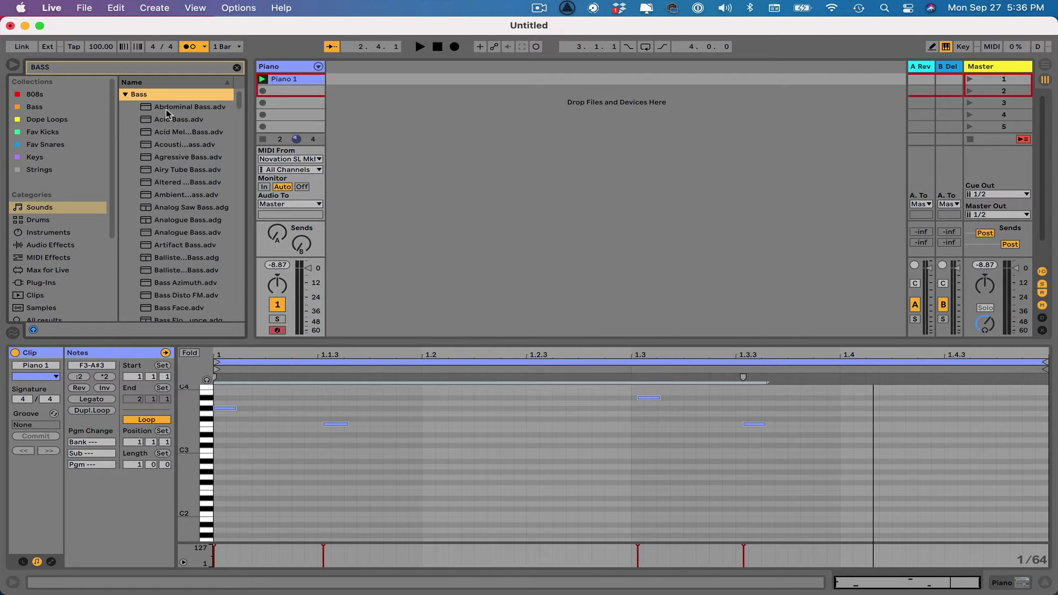
# - Audition several bass presets in the Bass folder, including Airy Tube Bass and Agressive Bass
pyautogui.click(181, 121)
pyautogui.click(185, 144)
pyautogui.click(188, 170)
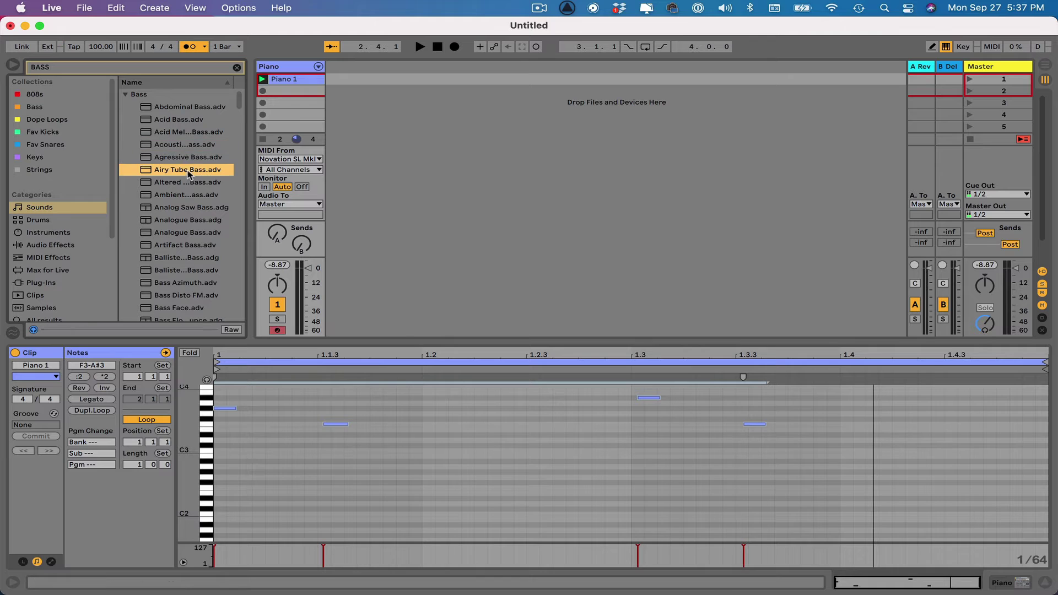
pyautogui.click(196, 158)
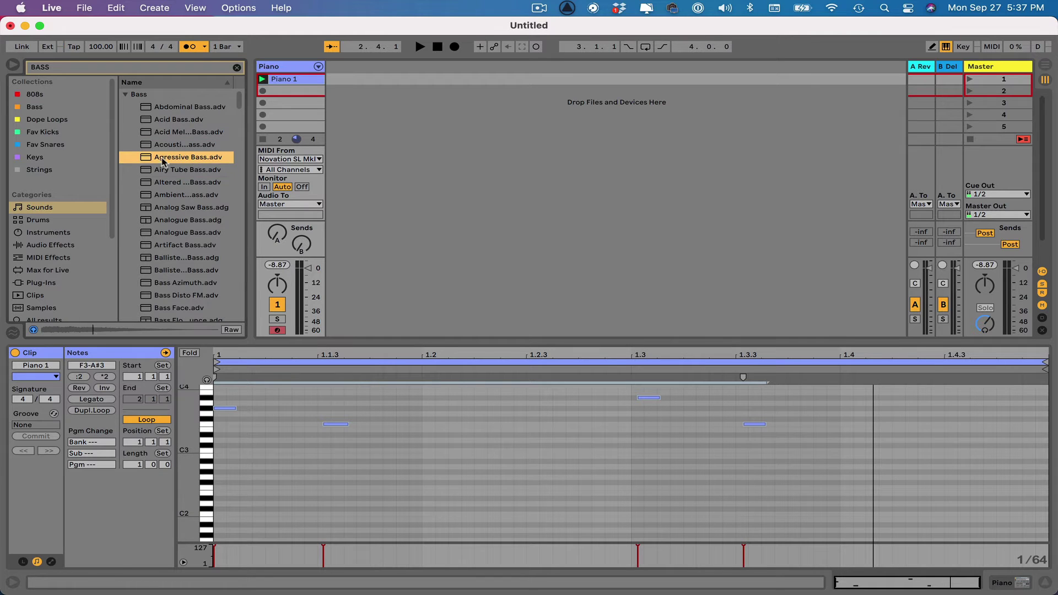
pyautogui.click(172, 221)
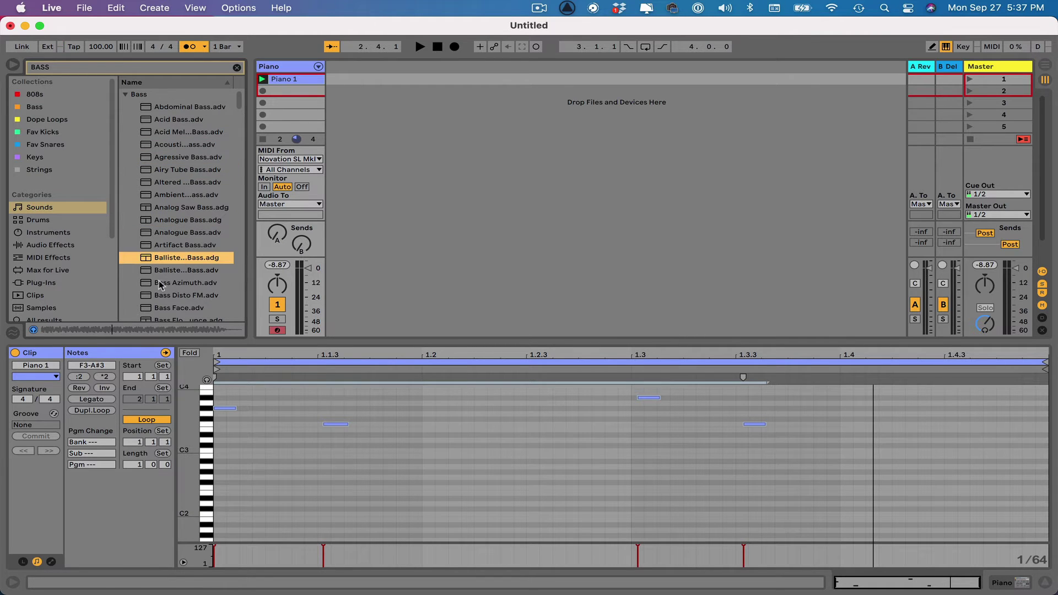
# - Load the Bass Azimuth preset onto a new track and try it out against the looping piano clip
pyautogui.click(162, 284)
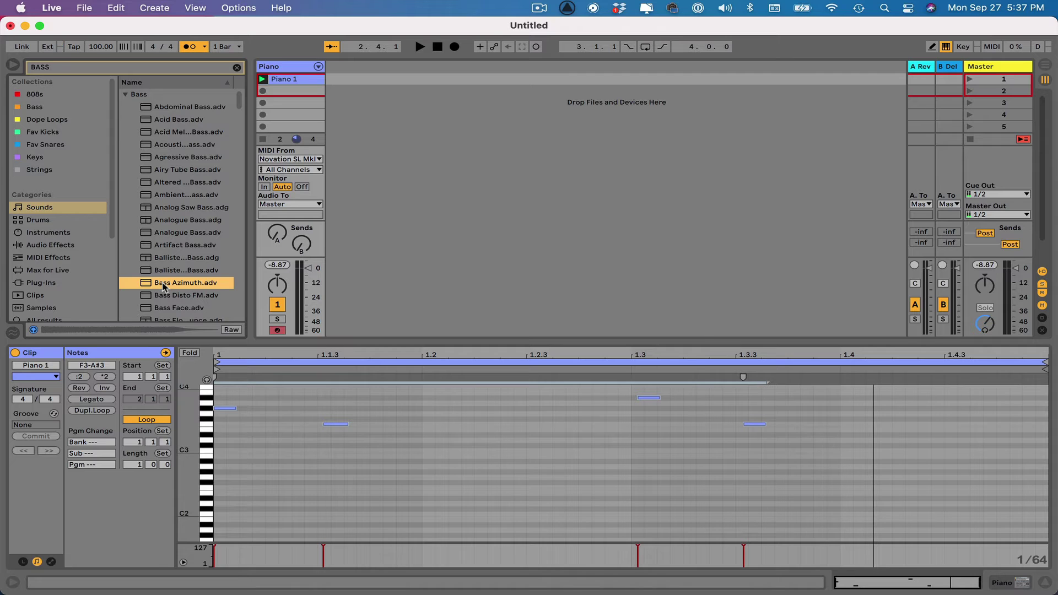
pyautogui.moveTo(162, 284); pyautogui.dragTo(429, 147)
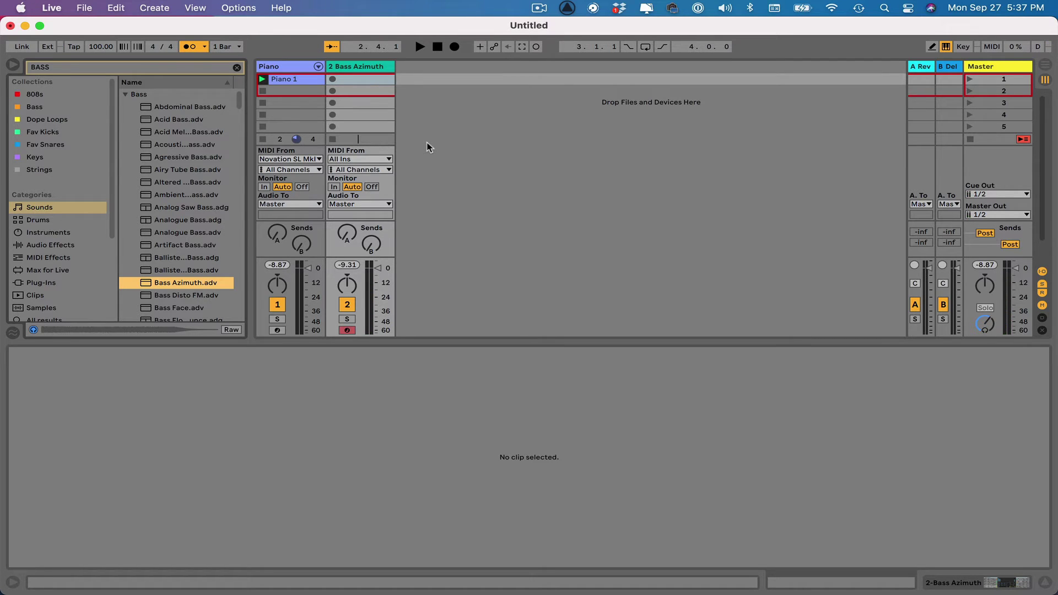
pyautogui.press('space')
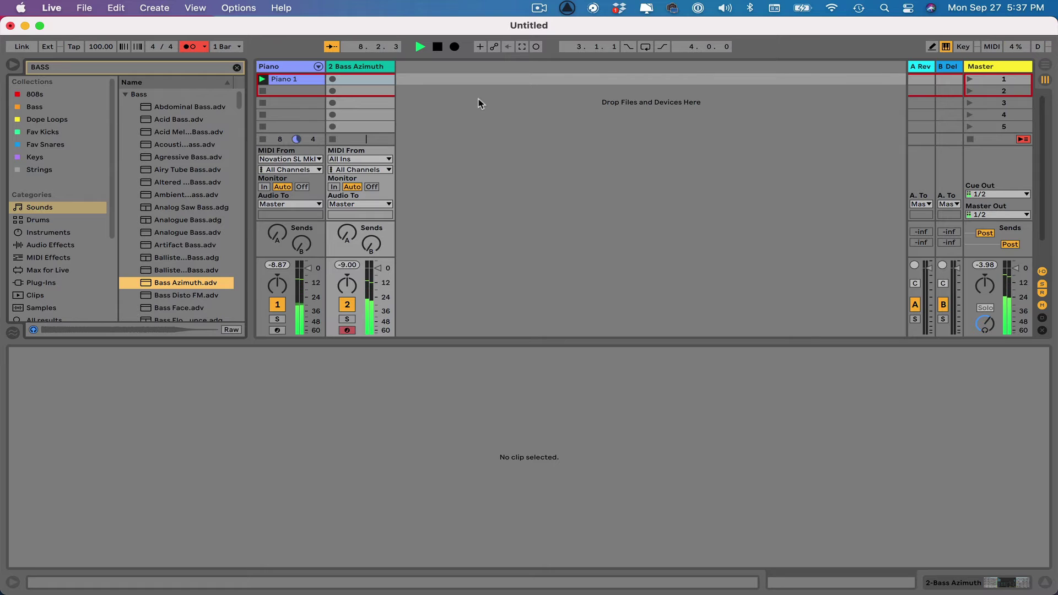
pyautogui.press('space')
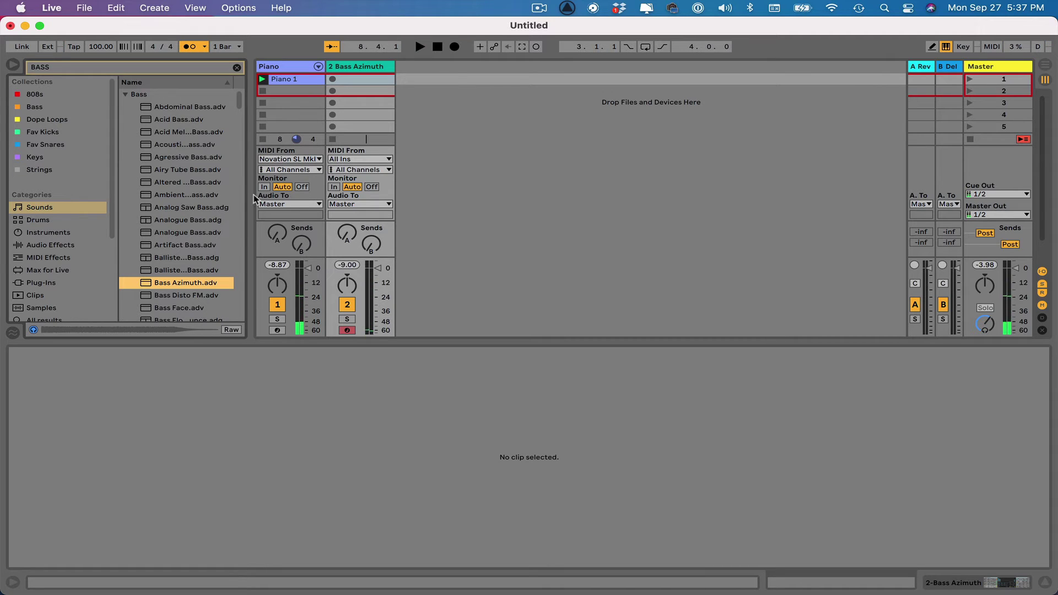
# - Replace the bass track's instrument with the Bass Floor Bounce preset and preview Bass Grande
pyautogui.scroll(-3, 215, 259)
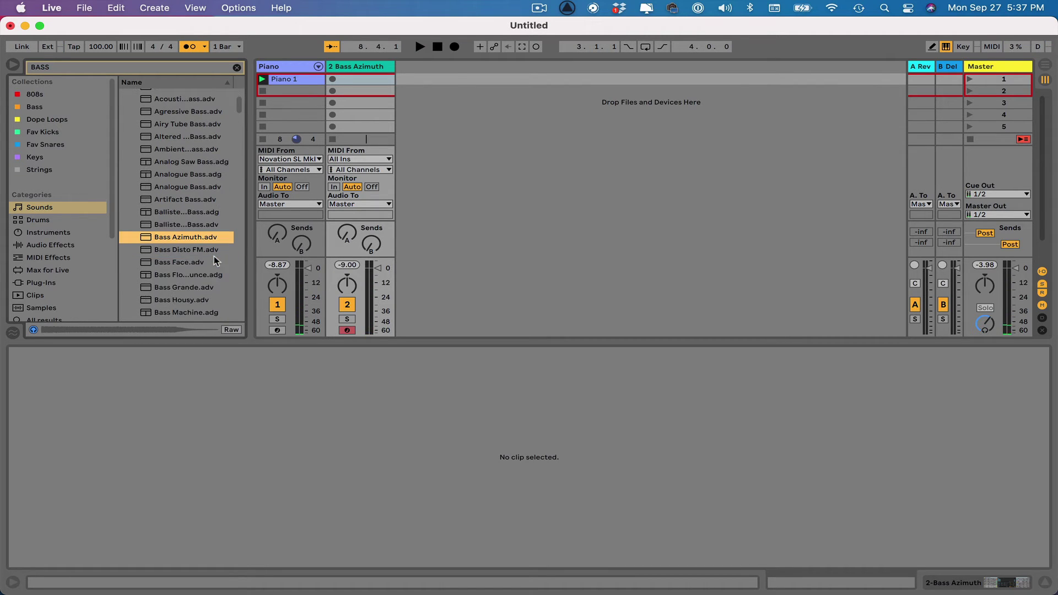
pyautogui.doubleClick(188, 271)
pyautogui.click(188, 287)
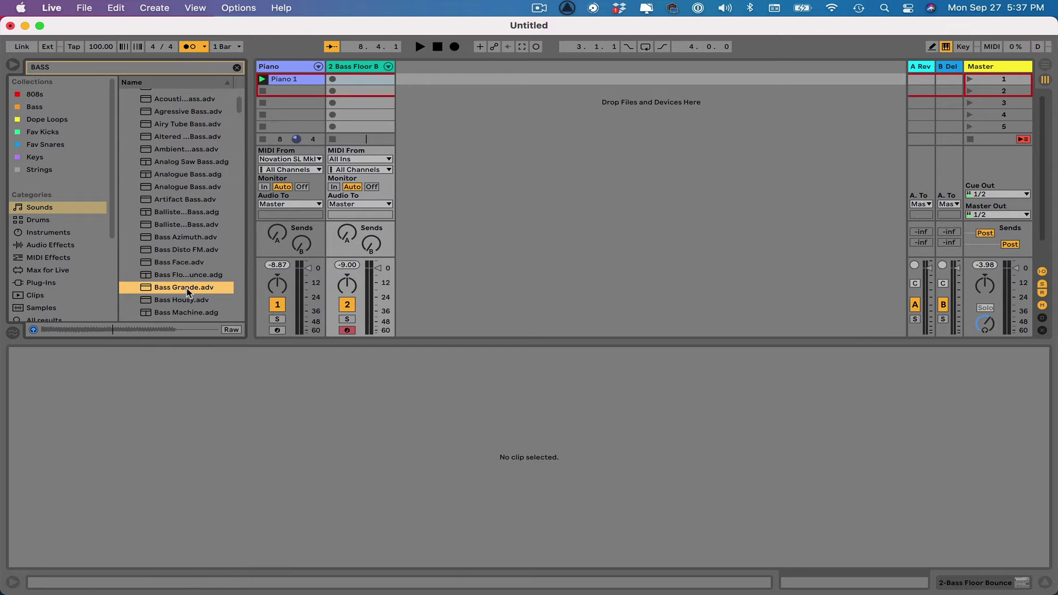
# - Search the Sounds category for "URBAN" and preview Urban Bass.adg
pyautogui.click(73, 66)
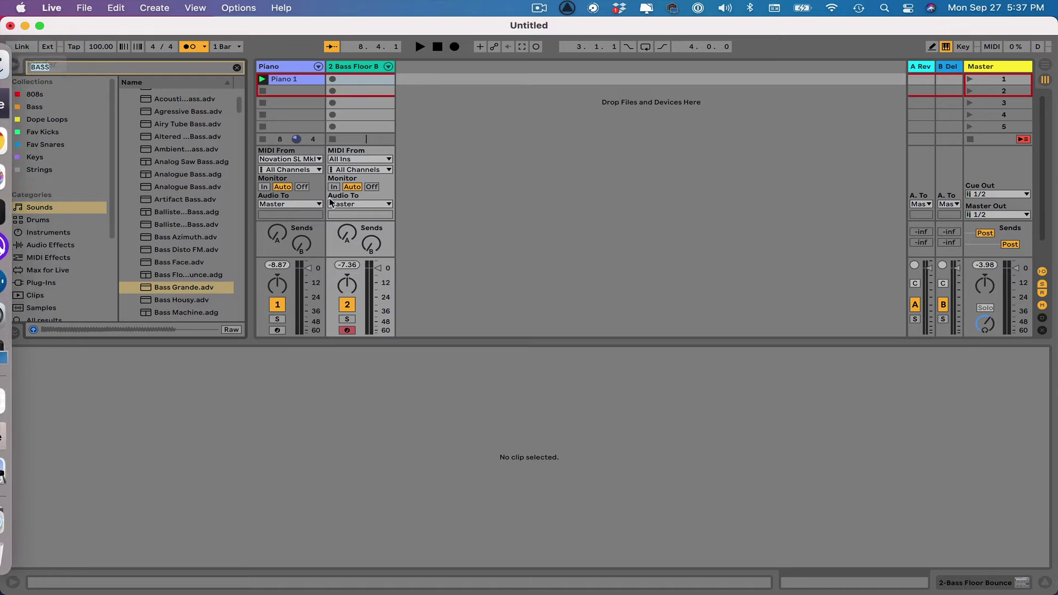
pyautogui.write('URBAN')
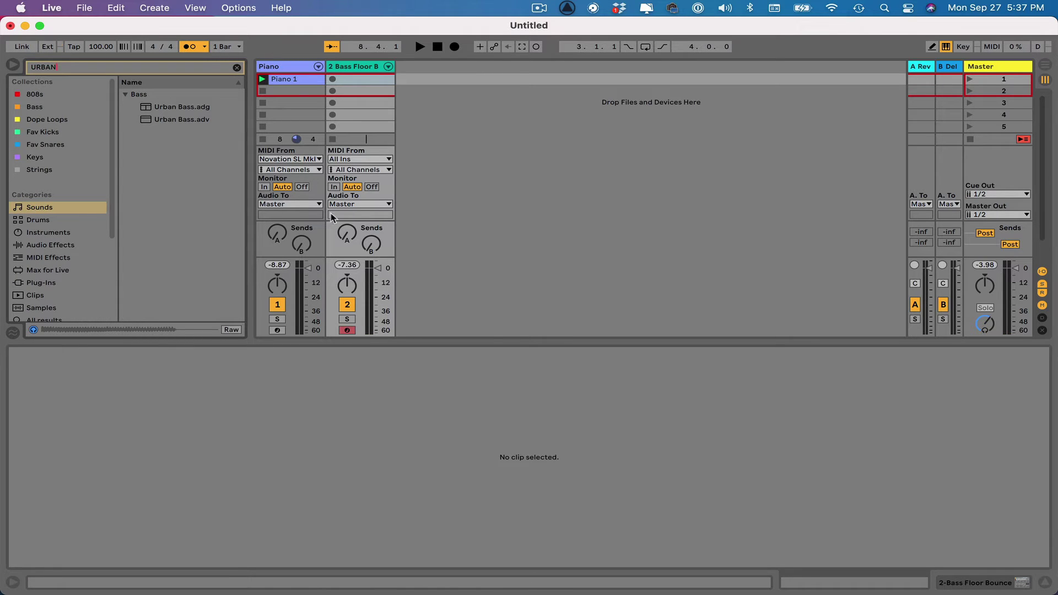
pyautogui.click(171, 109)
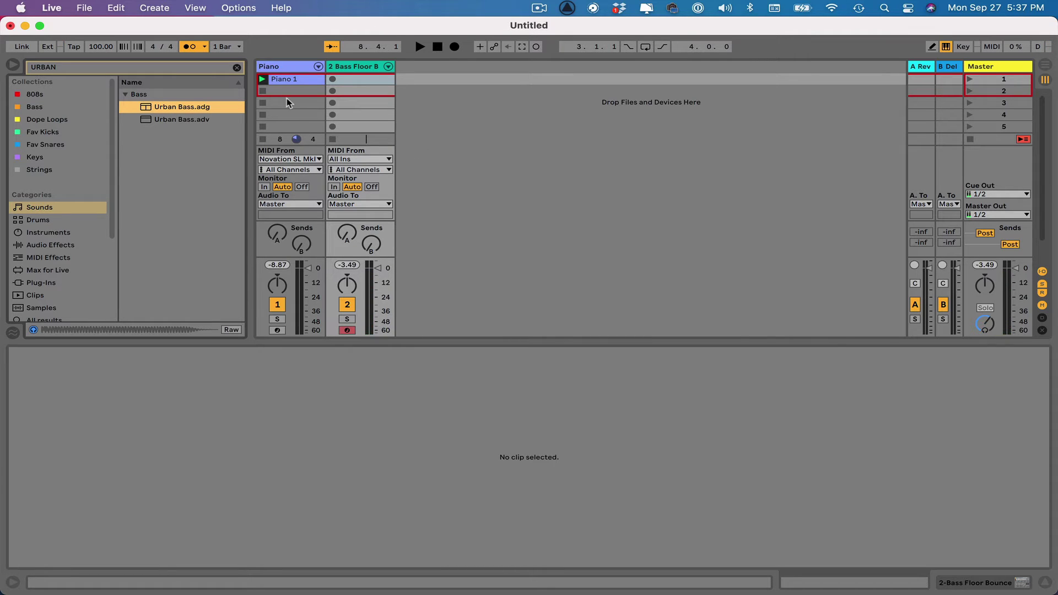
# - Arm the bass track for recording and lower its volume to -11.3 dB while the piano clip plays
pyautogui.click(263, 79)
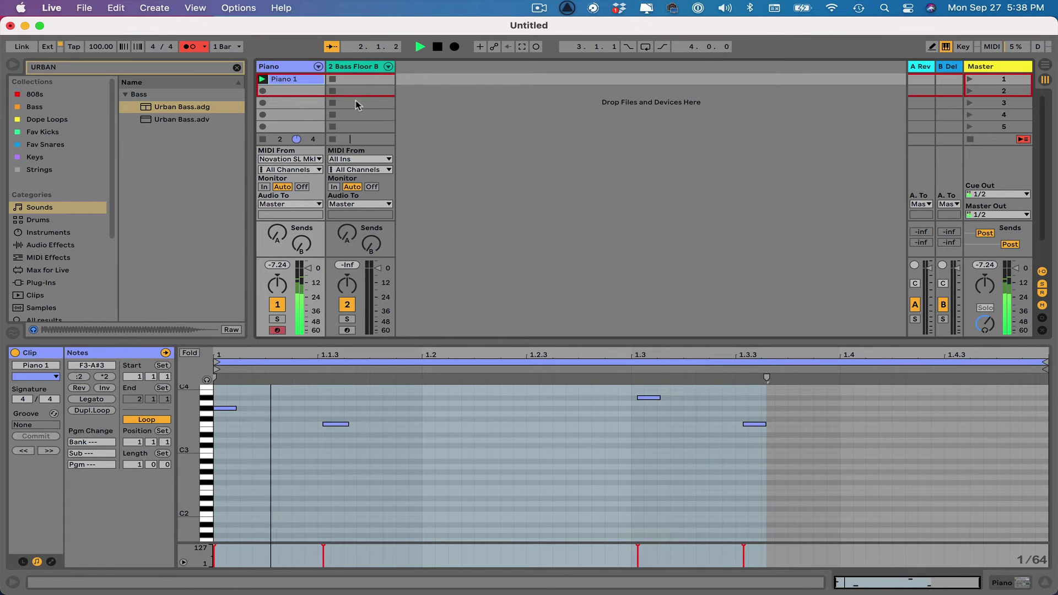
pyautogui.click(347, 330)
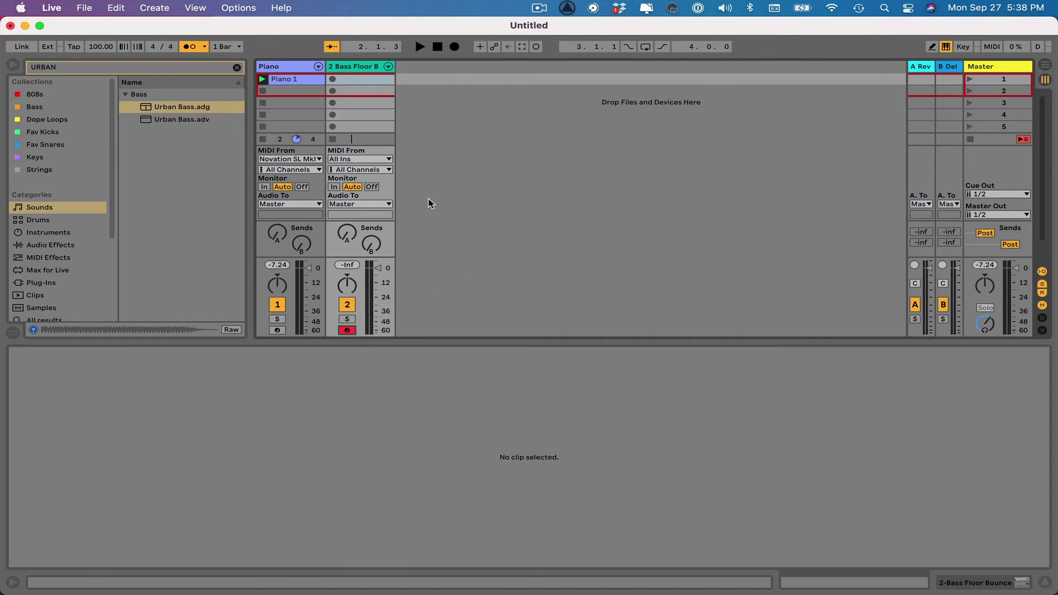
pyautogui.press('space')
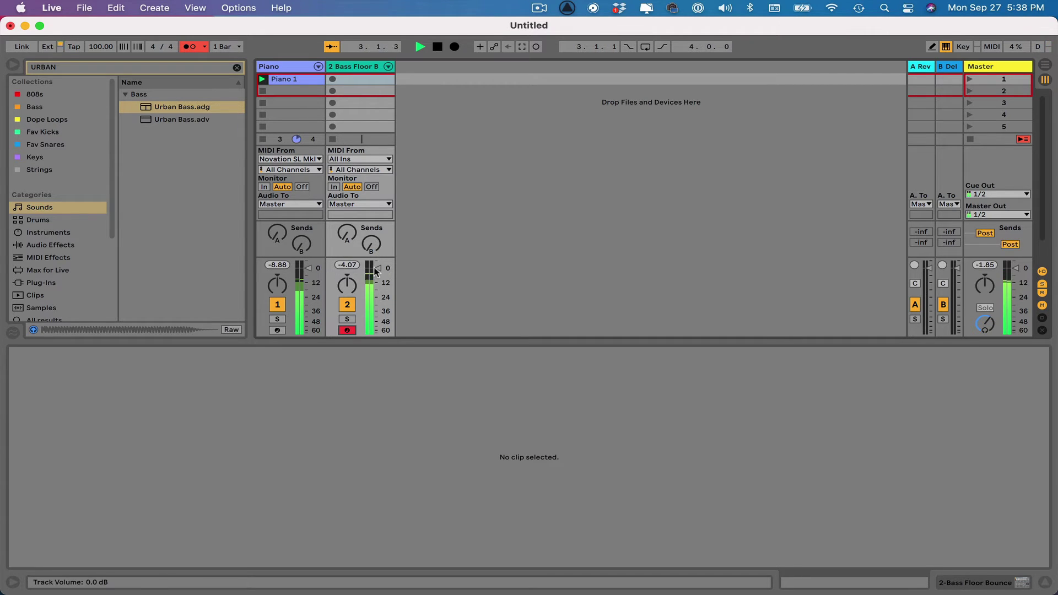
pyautogui.moveTo(379, 271); pyautogui.dragTo(378, 282)
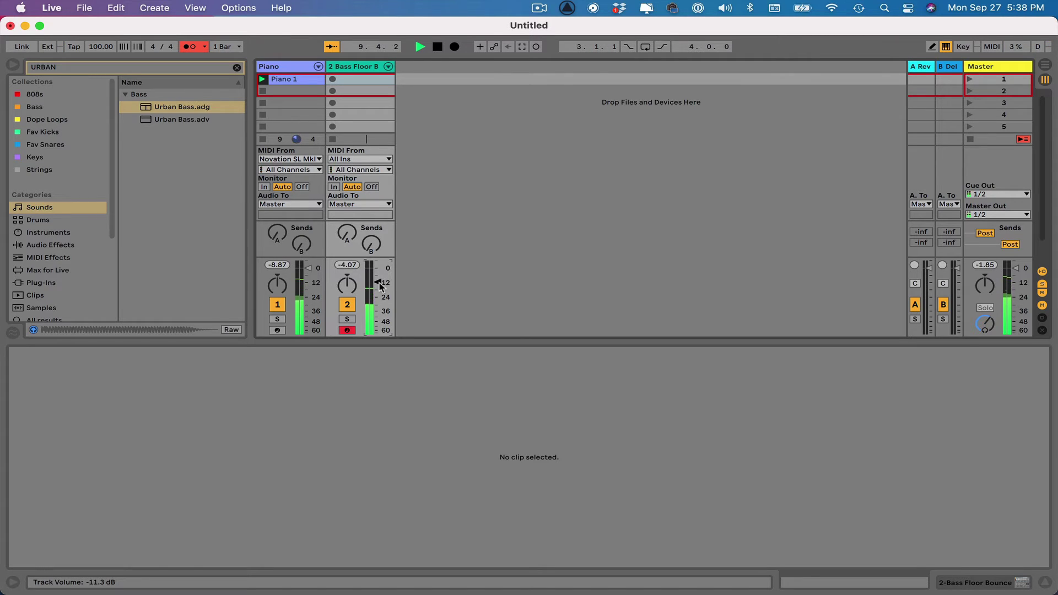
pyautogui.press('space')
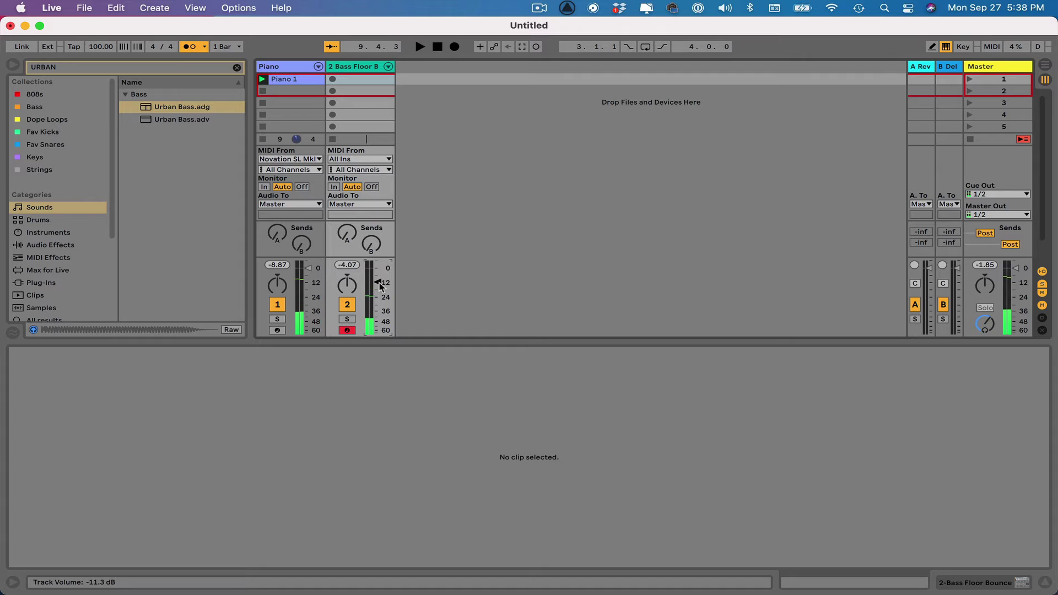
# - Record a two-bar bass clip in the first slot of the bass track and delete its short stray E1 note
pyautogui.click(333, 80)
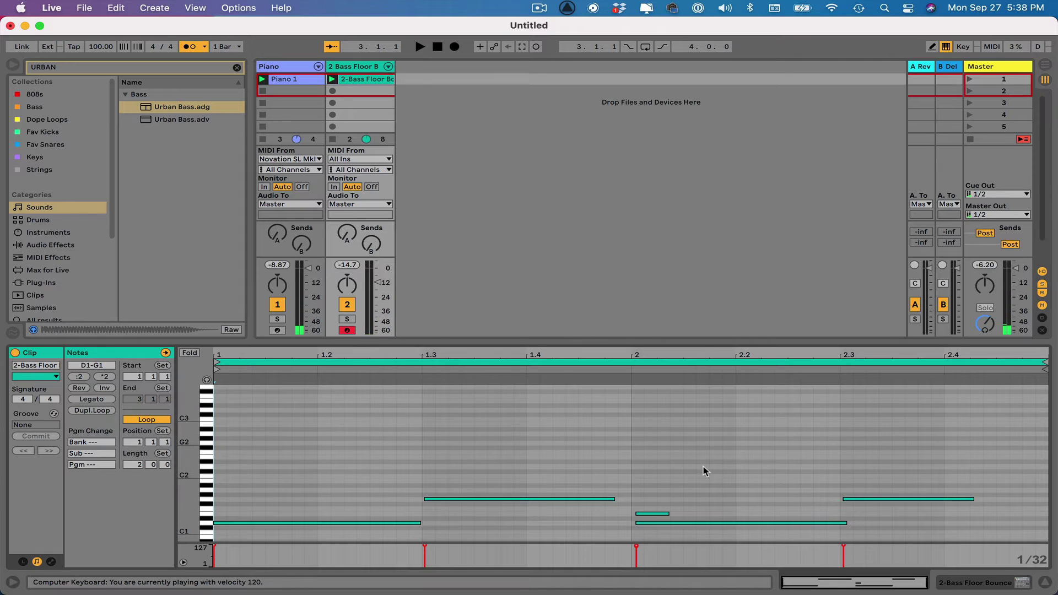
pyautogui.scroll(-3, 703, 467)
pyautogui.click(661, 491)
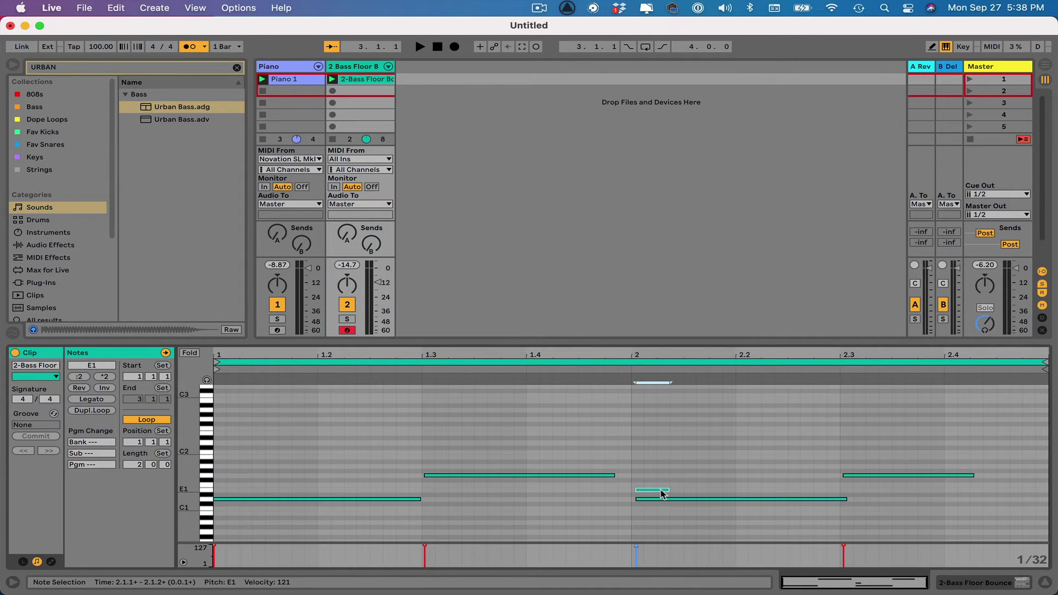
pyautogui.press('Delete')
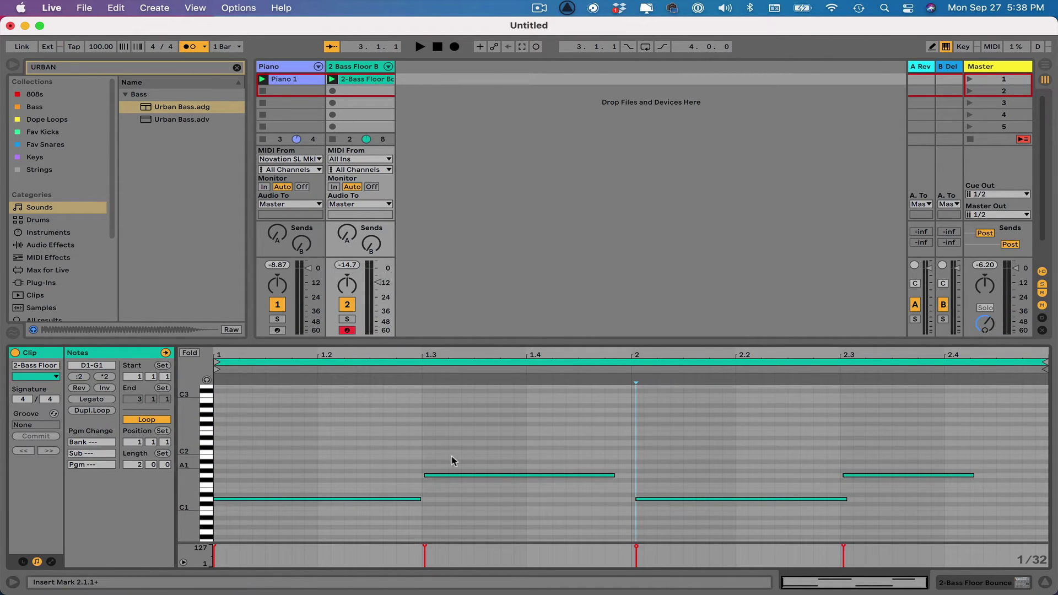
# - Play the piano and bass clips together and raise the bass track's volume to -6.4 dB
pyautogui.press('space')
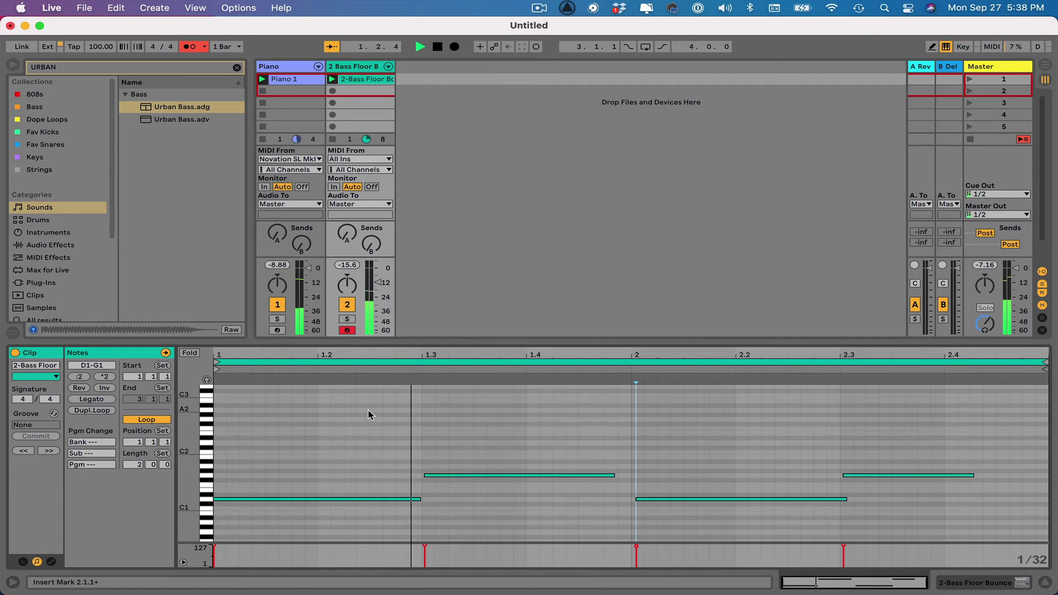
pyautogui.moveTo(378, 282); pyautogui.dragTo(377, 276)
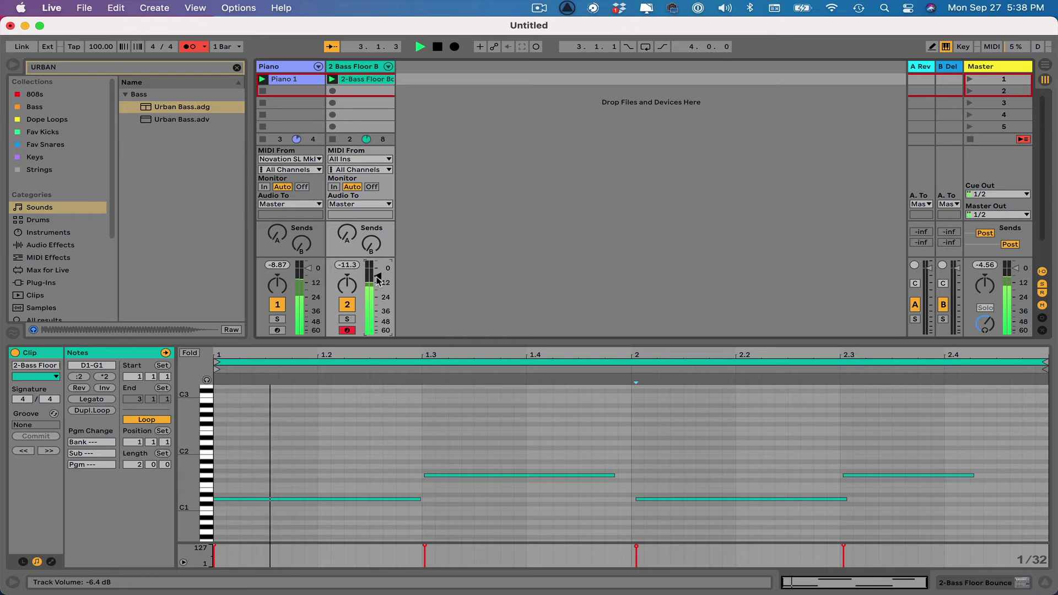
pyautogui.press('space')
# - Quantize all notes in the bass clip and play it back with the piano
pyautogui.click(255, 431)
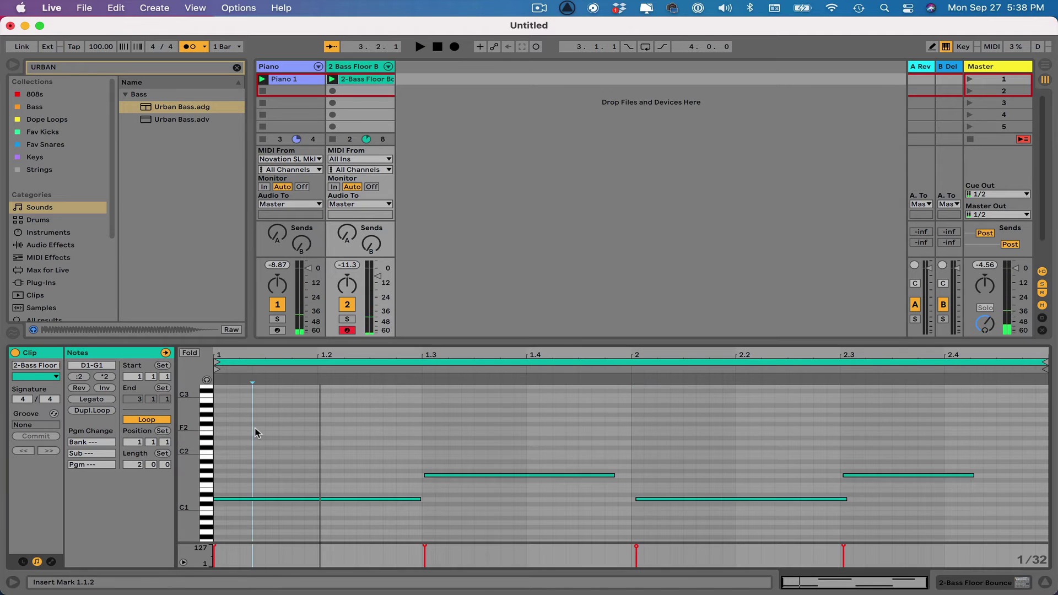
pyautogui.press('super+a')
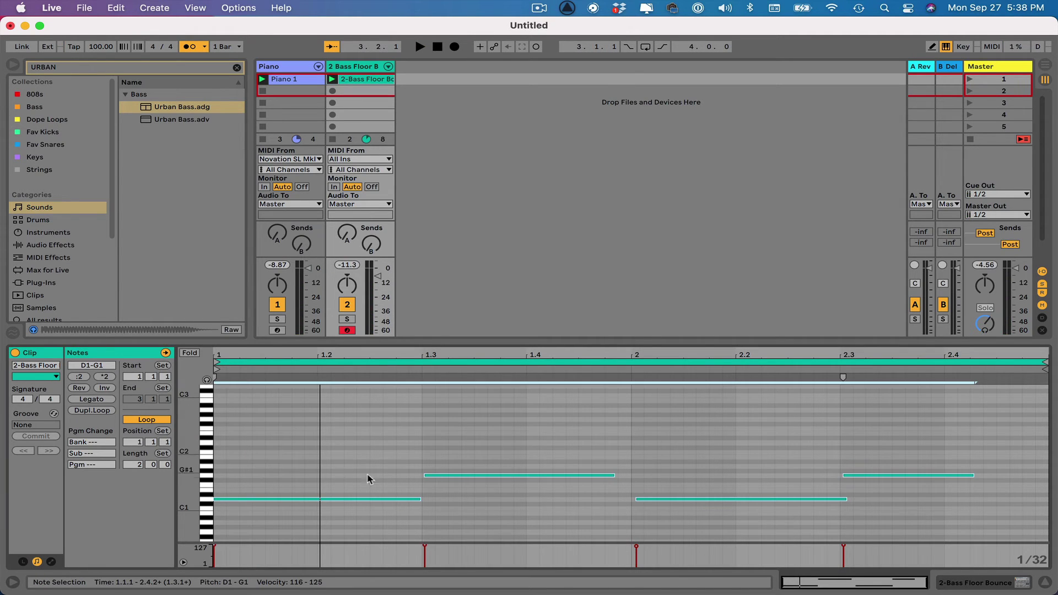
pyautogui.rightClick(469, 456)
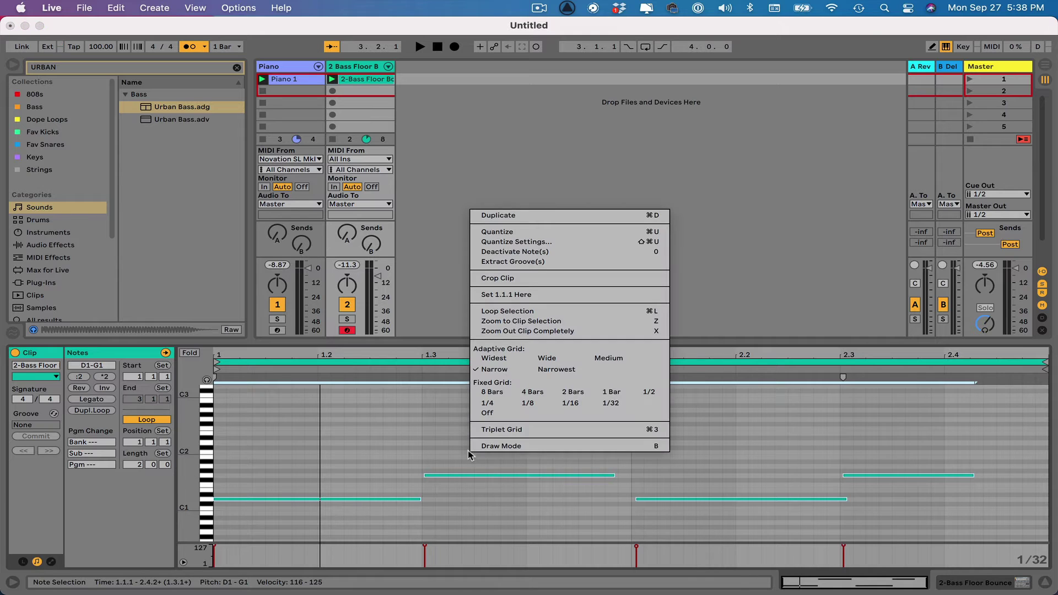
pyautogui.click(579, 231)
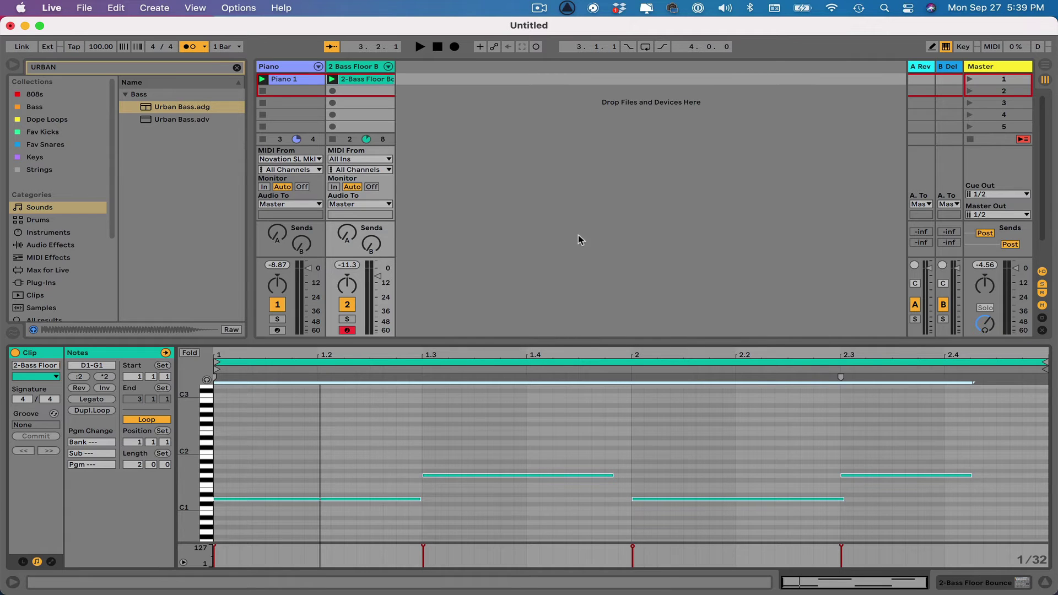
pyautogui.press('space')
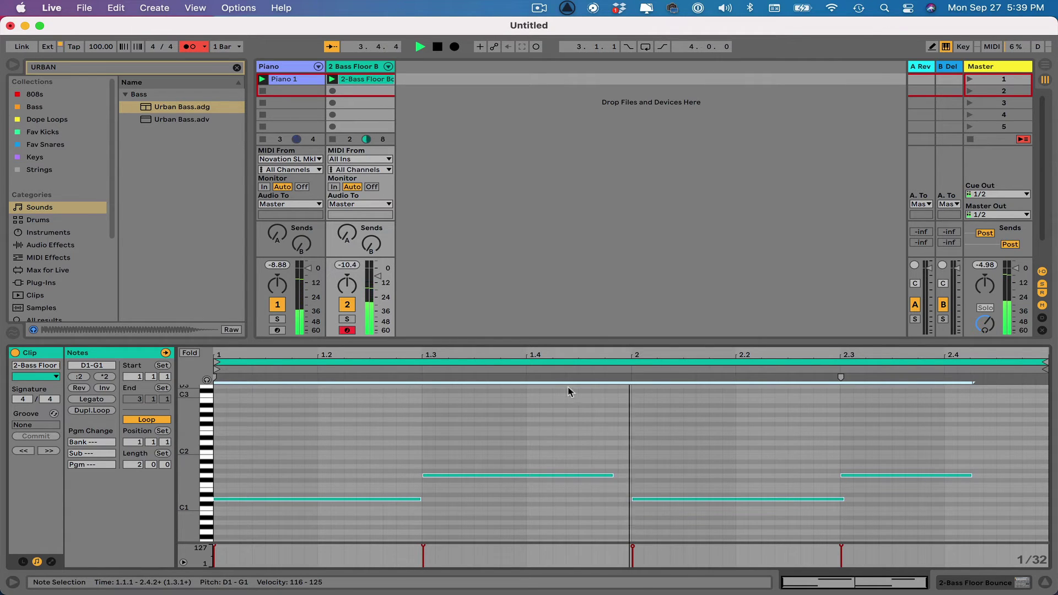
# - Stop playback, clear the browser search, and load the 808 Core Kit from the drum presets onto a new MIDI track
pyautogui.press('space')
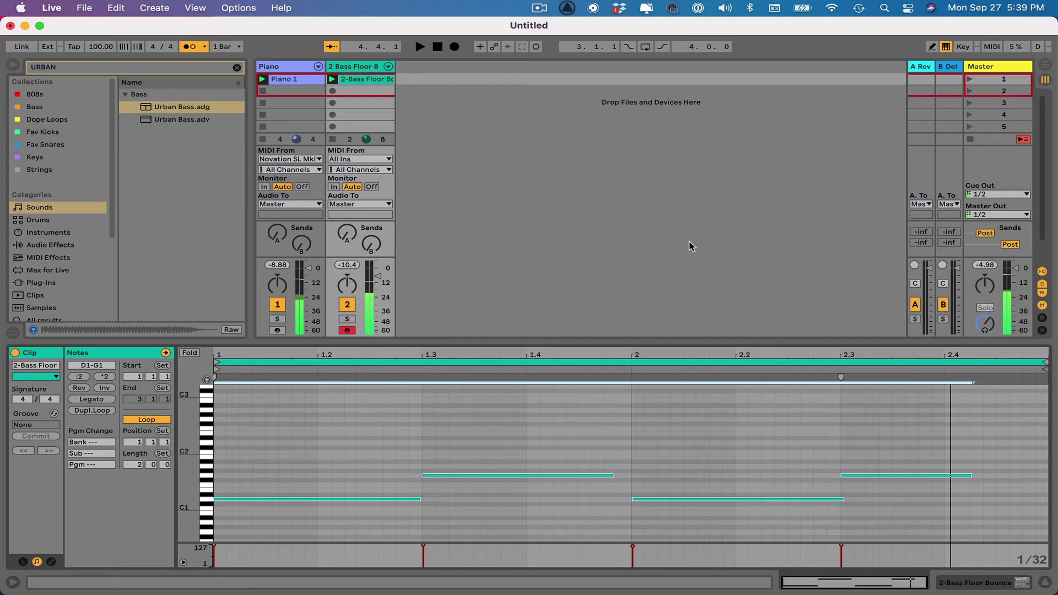
pyautogui.click(236, 68)
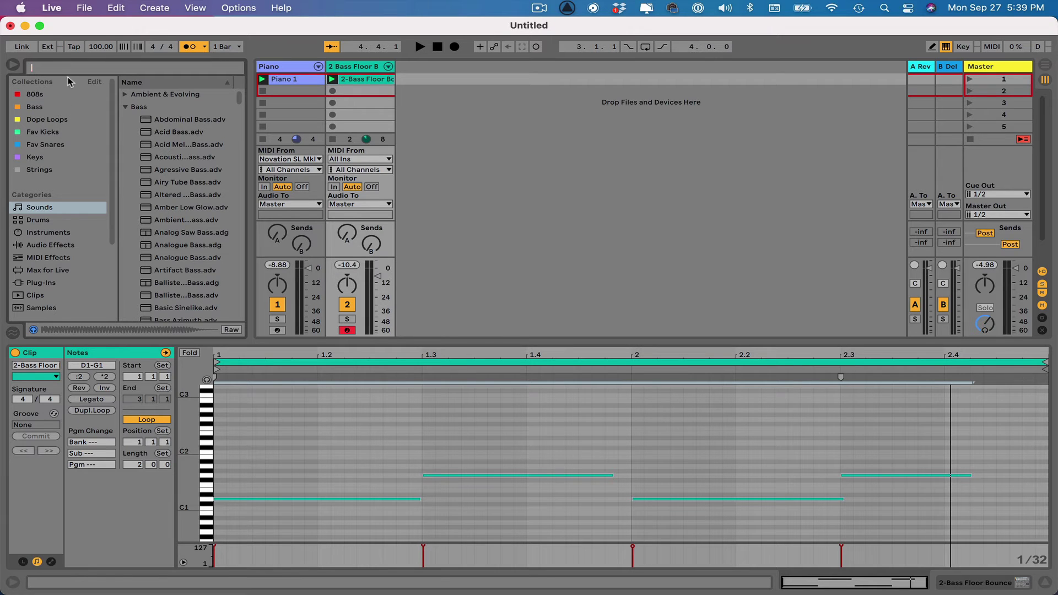
pyautogui.click(47, 221)
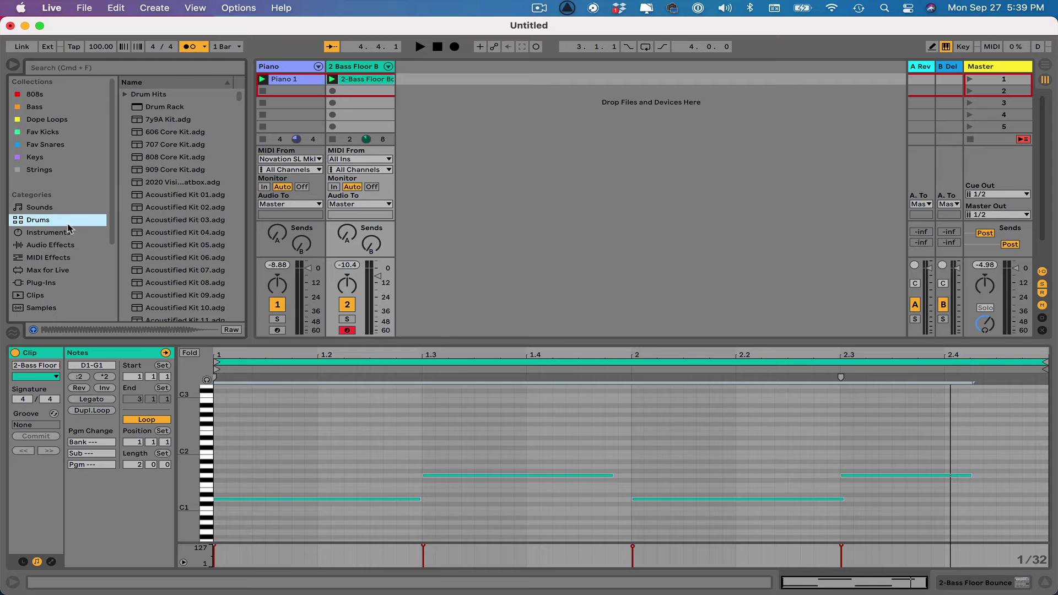
pyautogui.click(188, 159)
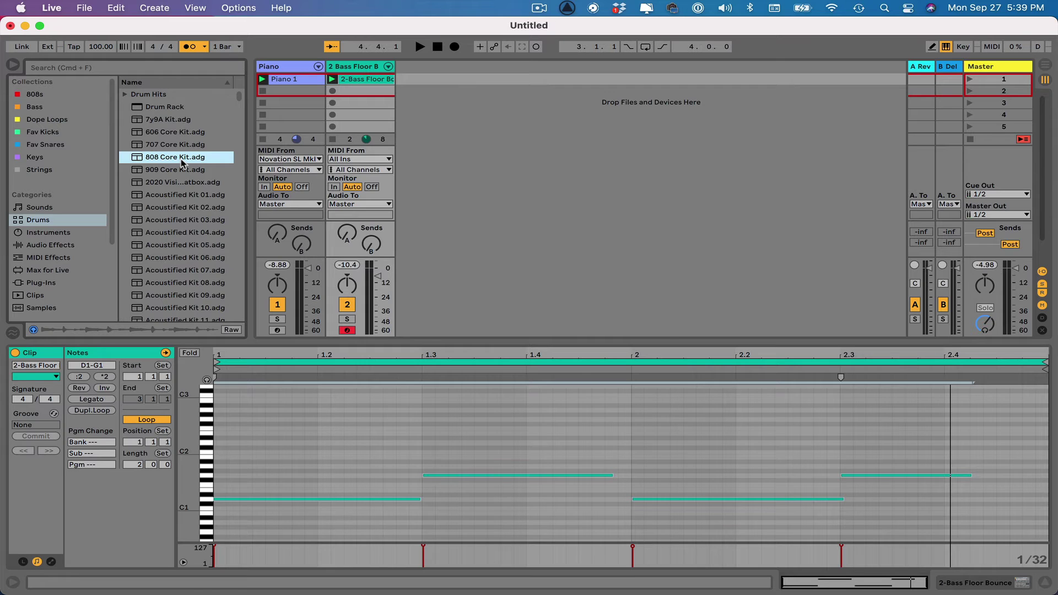
pyautogui.press('space')
pyautogui.press('space')
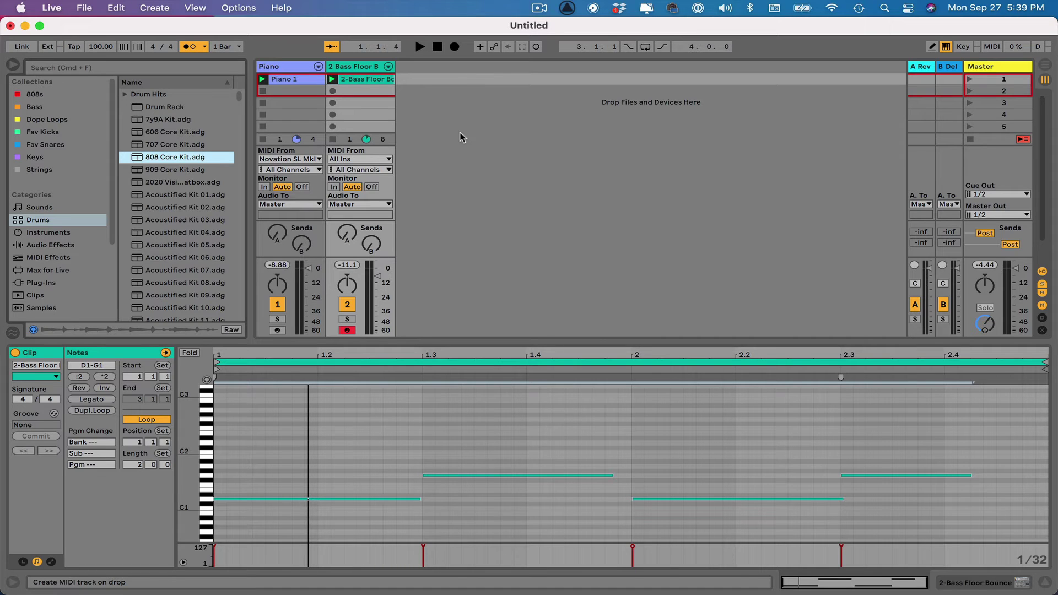
pyautogui.moveTo(461, 137); pyautogui.dragTo(461, 137)
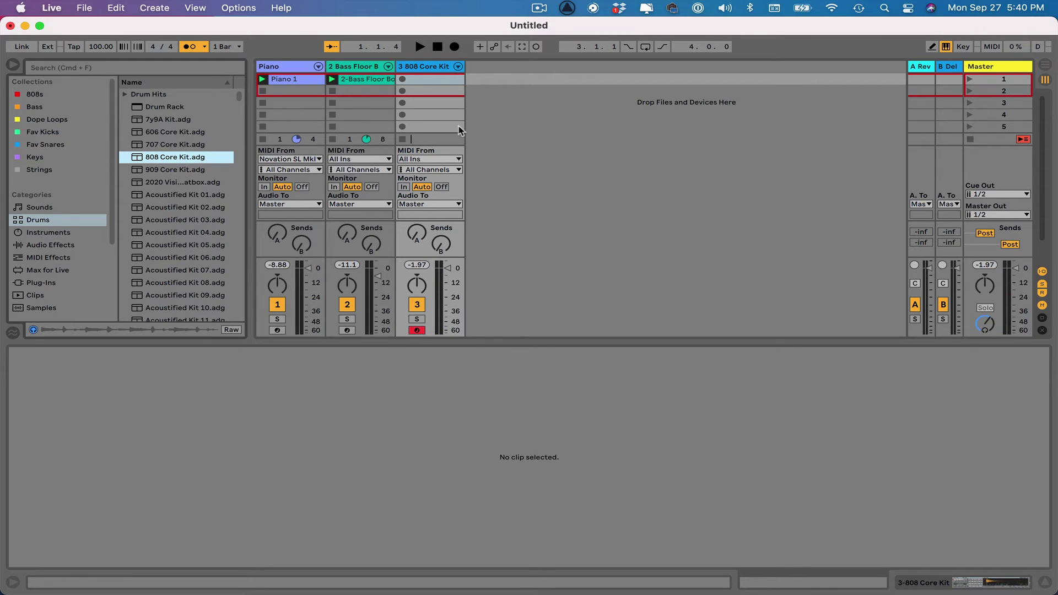
# - Rehearse the drums over the playing clips, record a two-bar kick and snare clip in the 808 track's first slot, and play it back
pyautogui.press('space')
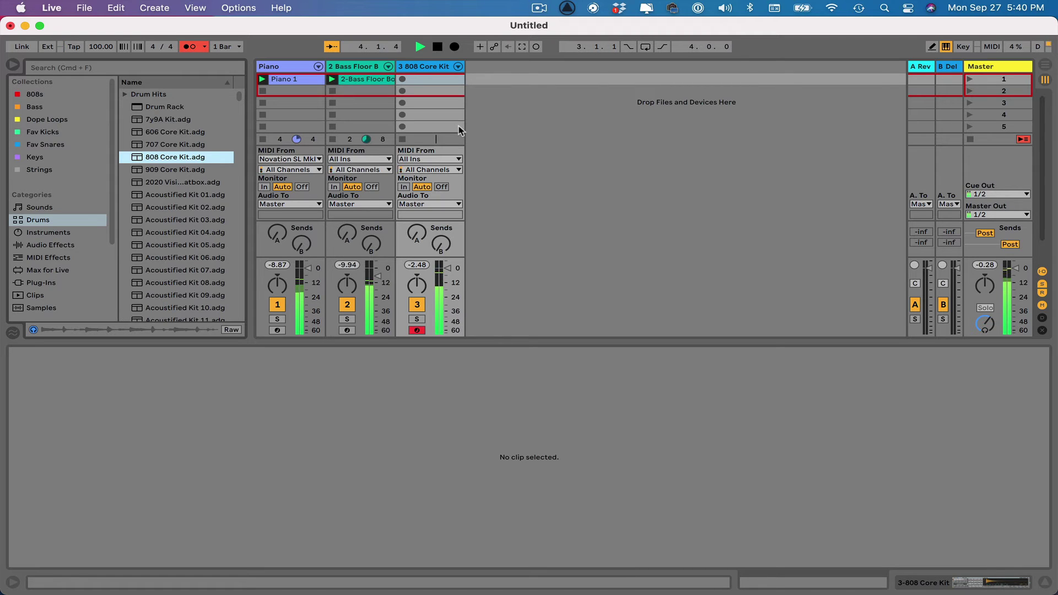
pyautogui.press('space')
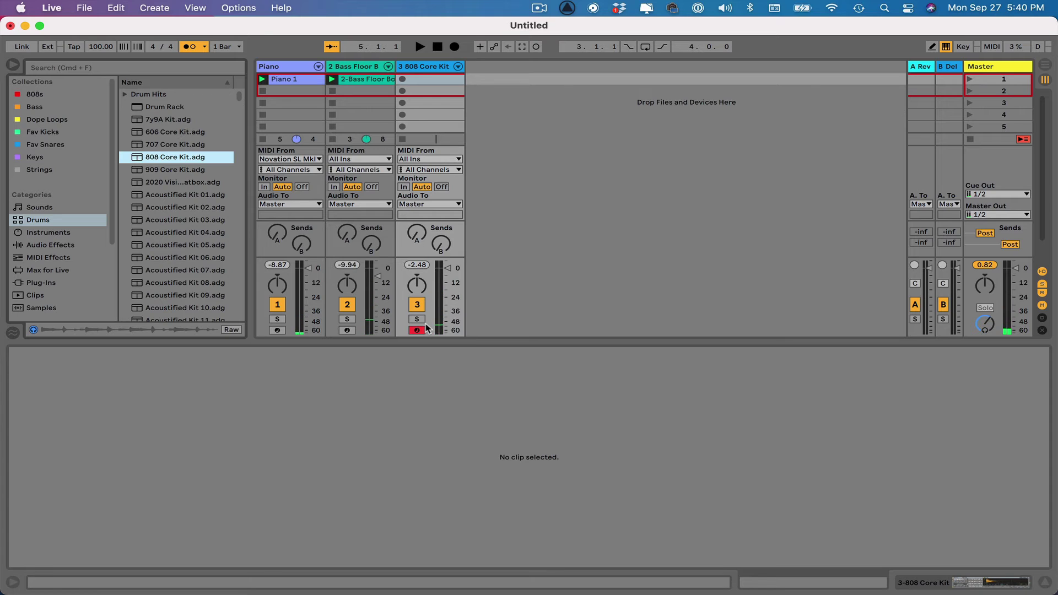
pyautogui.click(402, 79)
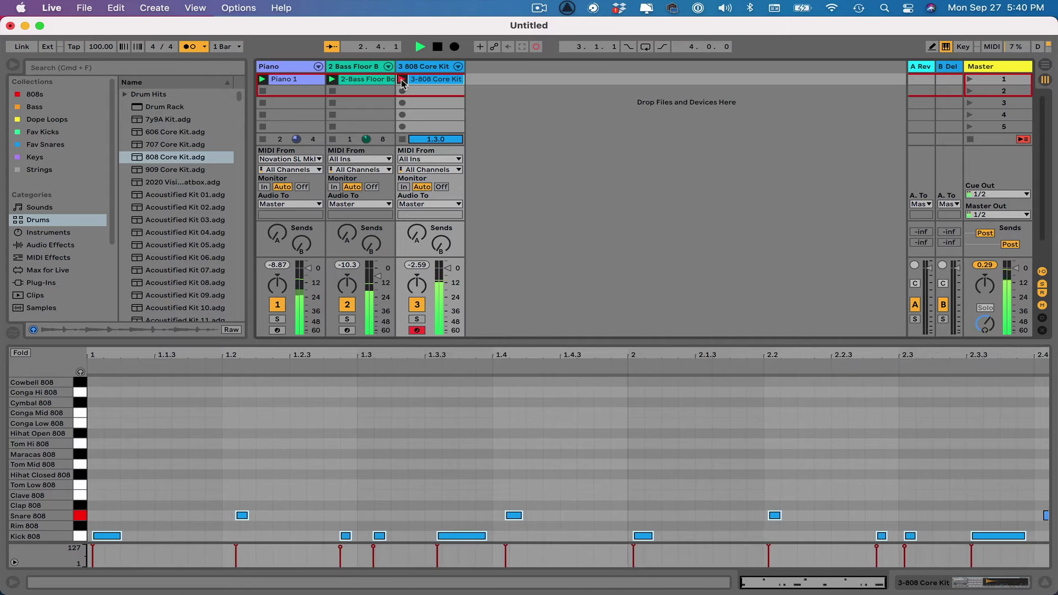
pyautogui.click(401, 79)
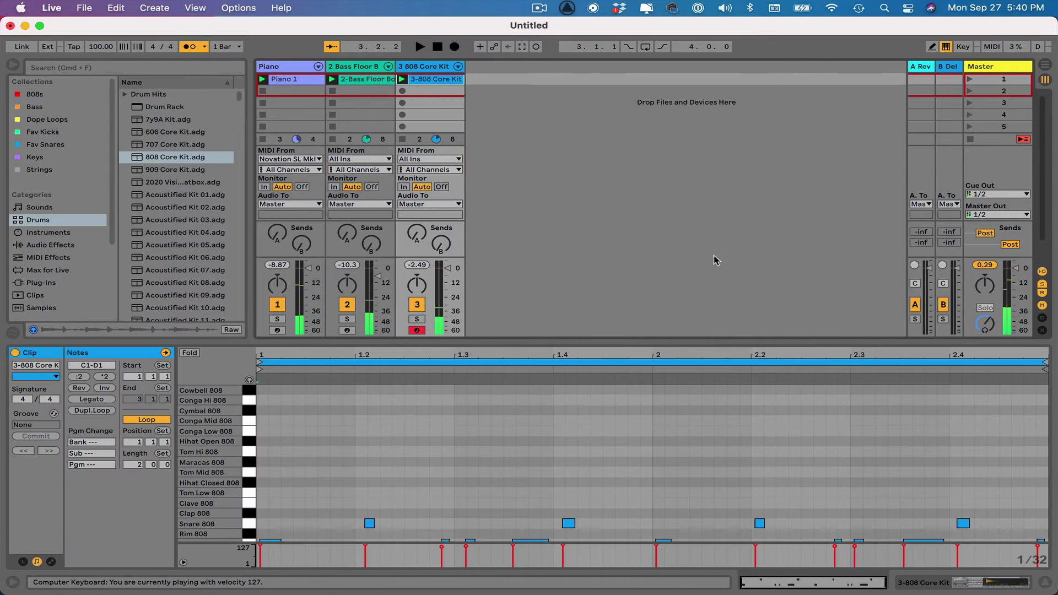
pyautogui.scroll(-1, 899, 480)
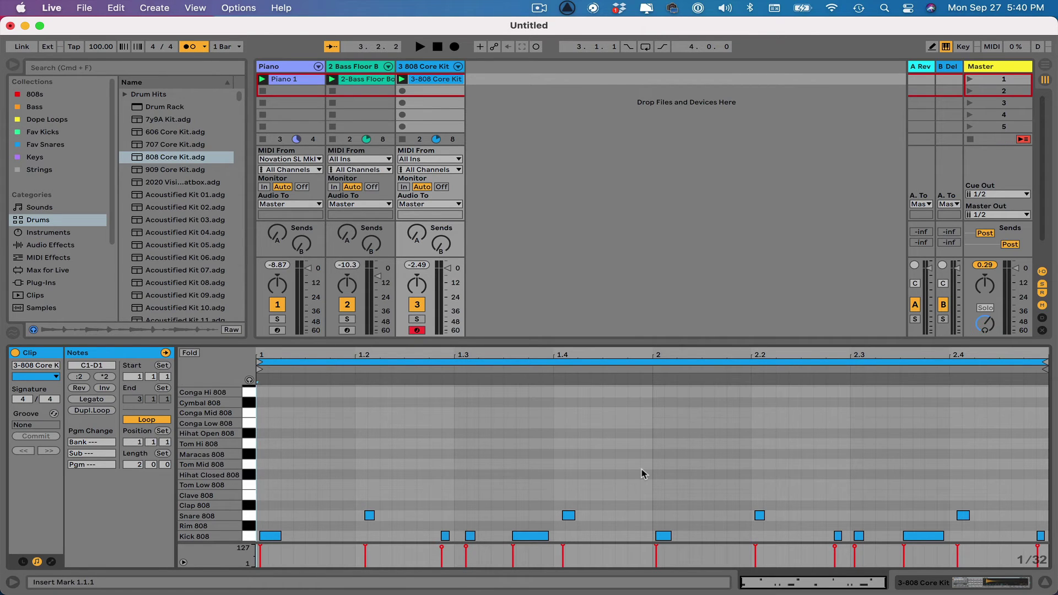
pyautogui.press('space')
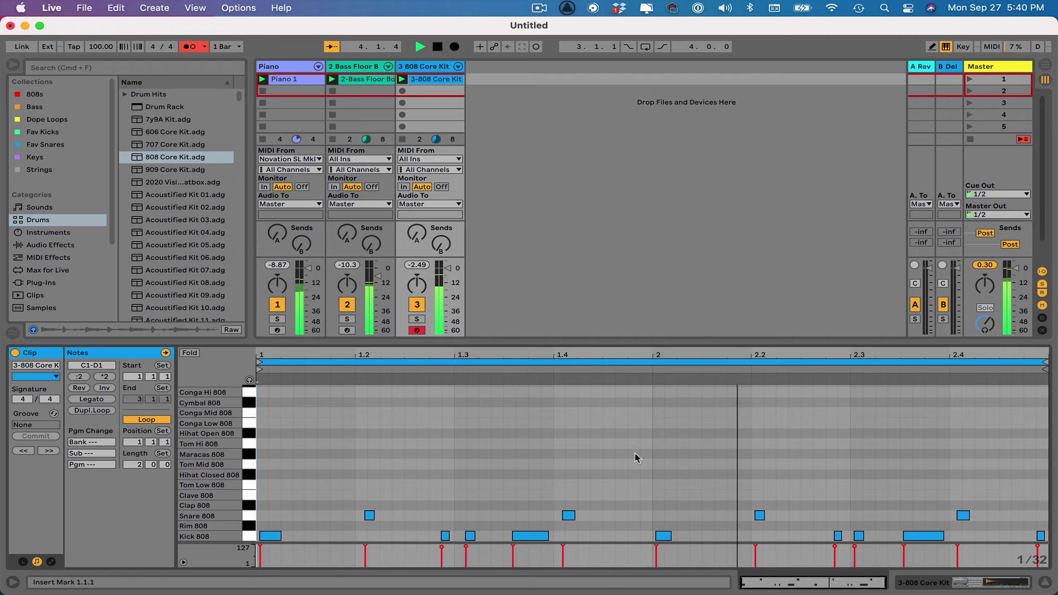
pyautogui.press('space')
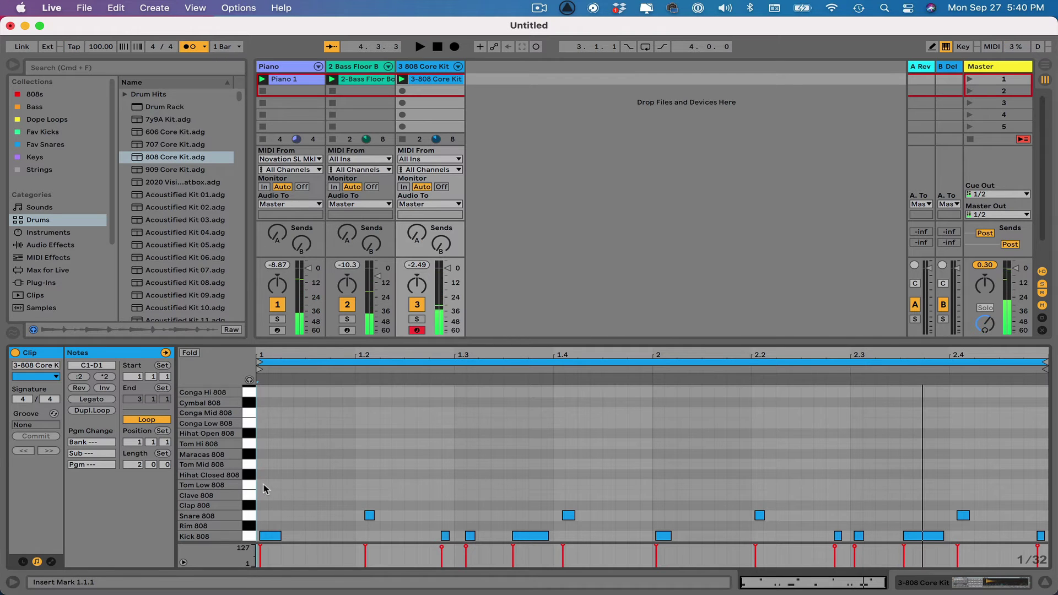
# - Quantize all kick and snare notes in the drum clip and play it back with the piano and bass
pyautogui.moveTo(268, 488); pyautogui.dragTo(1044, 550)
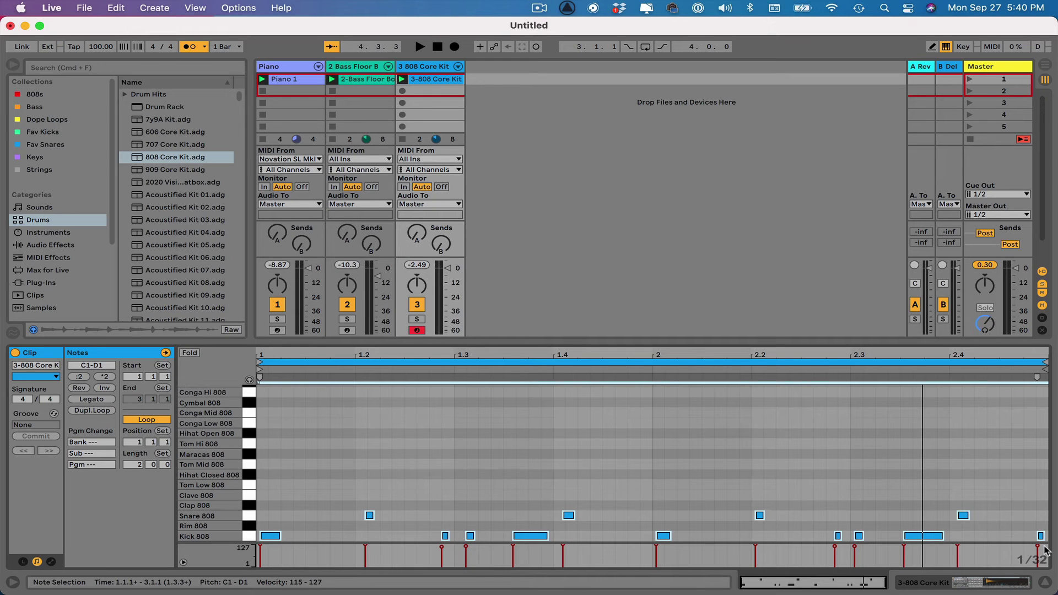
pyautogui.press('super+u')
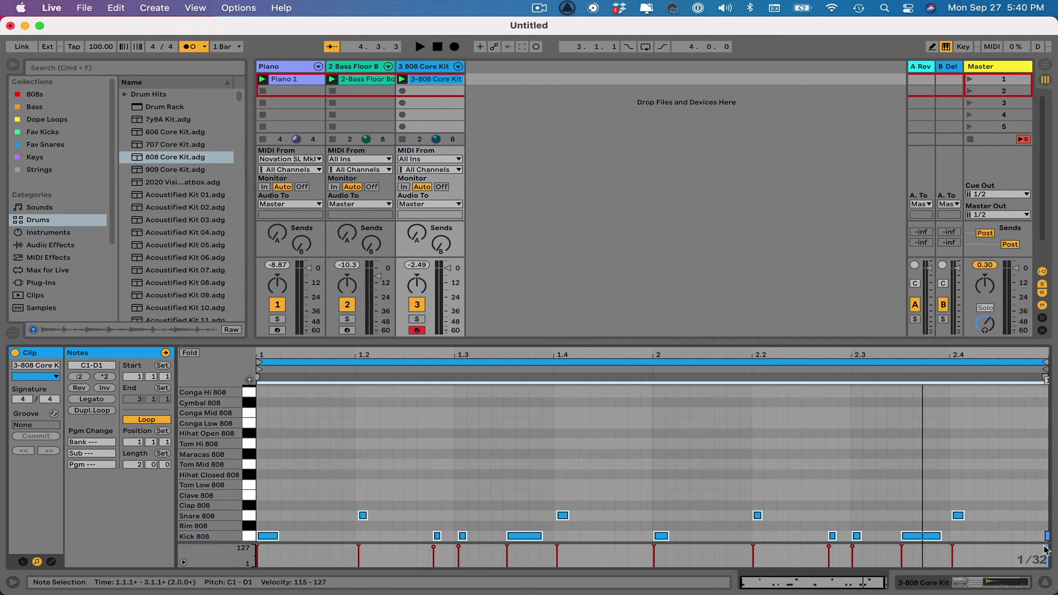
pyautogui.press('space')
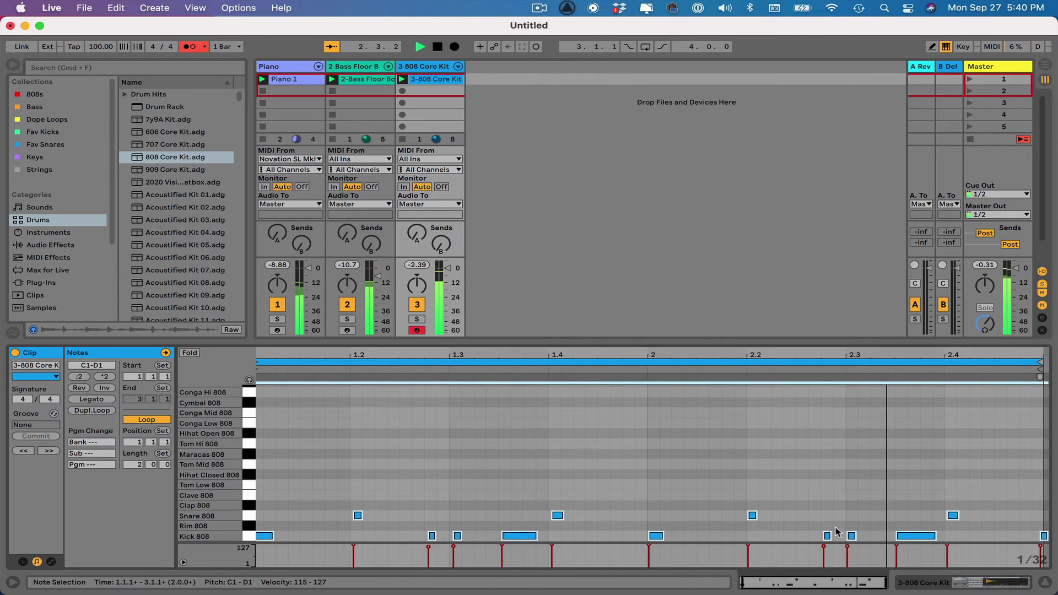
pyautogui.press('space')
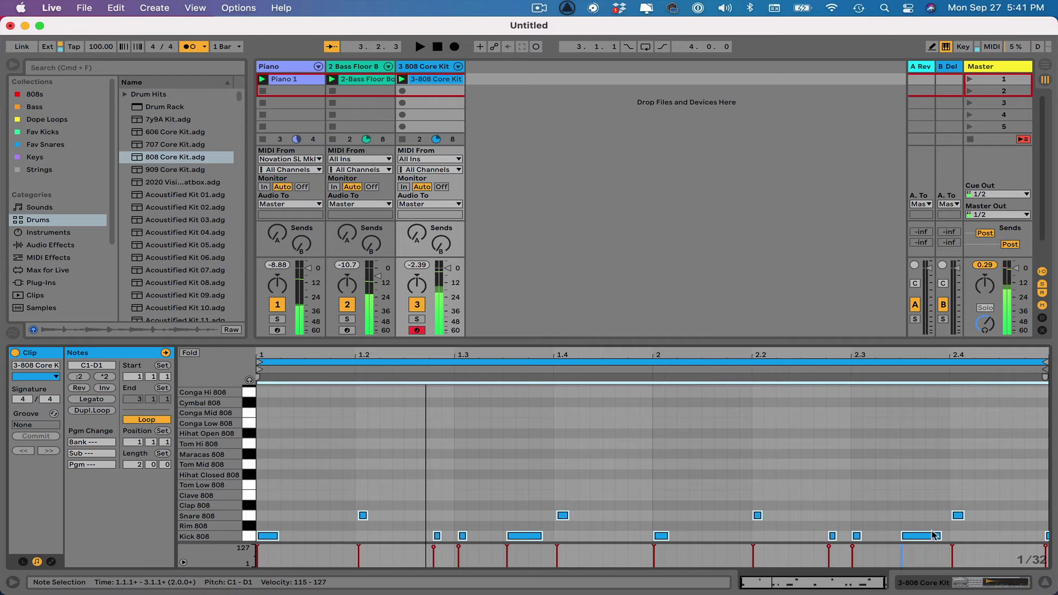
# - Shift the last kick note at the end of bar 2 slightly earlier, fully inside the clip's loop
pyautogui.click(949, 462)
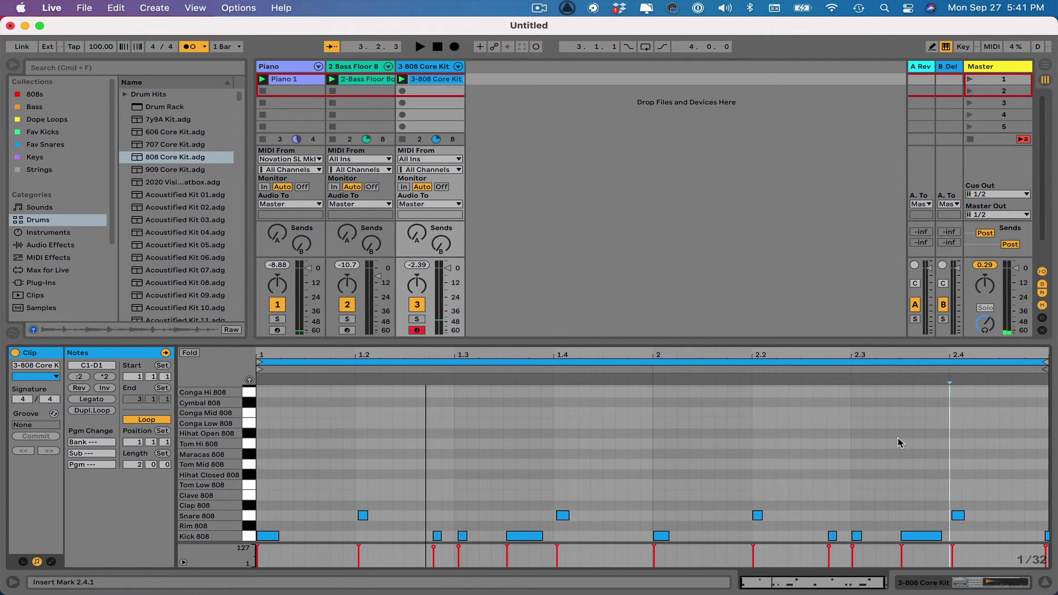
pyautogui.doubleClick(1041, 535)
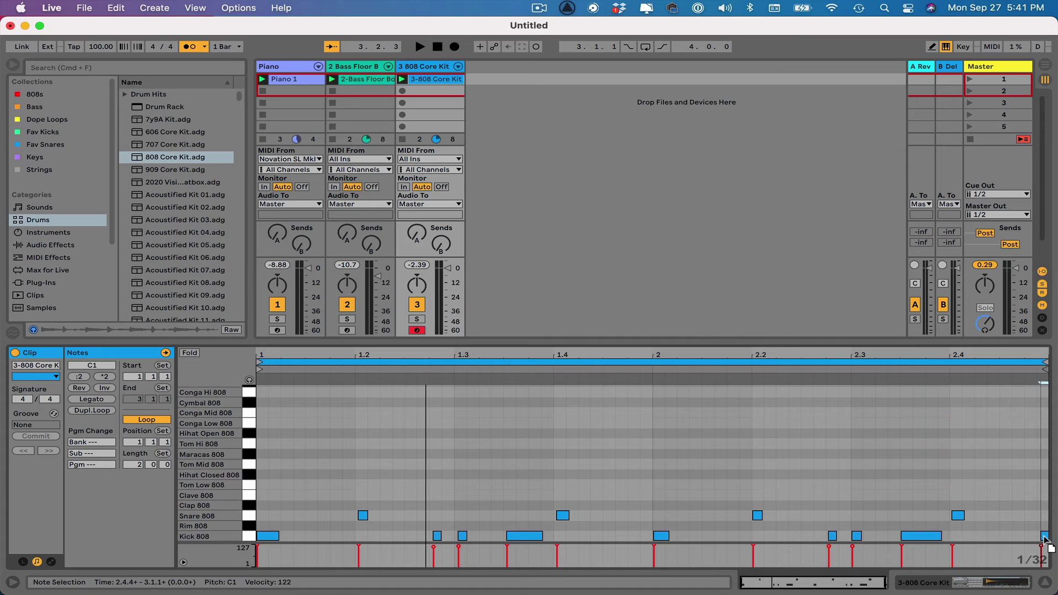
pyautogui.moveTo(1040, 536); pyautogui.dragTo(1036, 535)
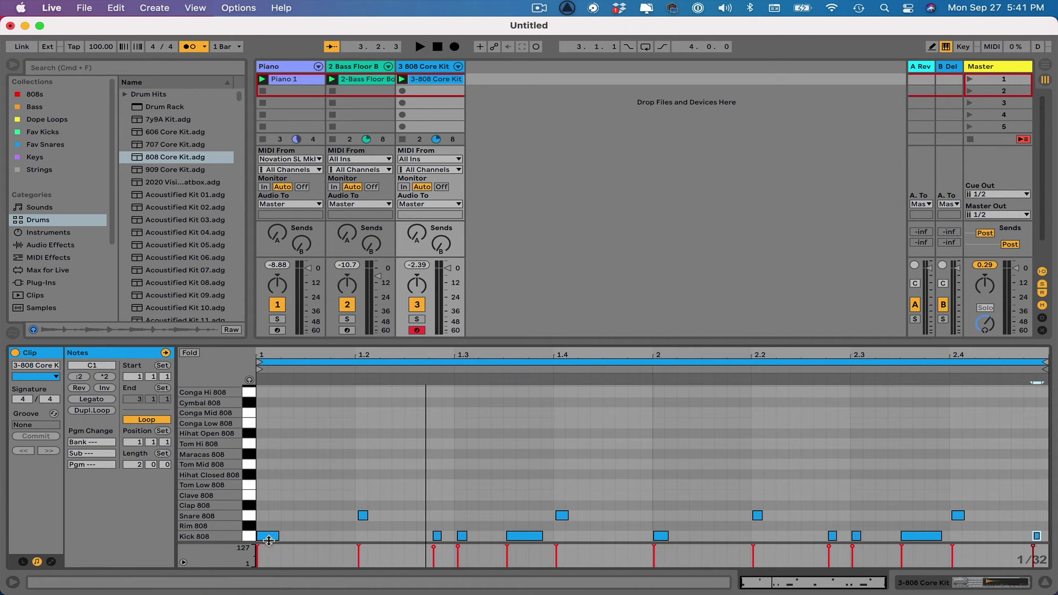
# - Play the piano, bass and drum clips together and enlarge the session area until eight scenes are shown
pyautogui.press('space')
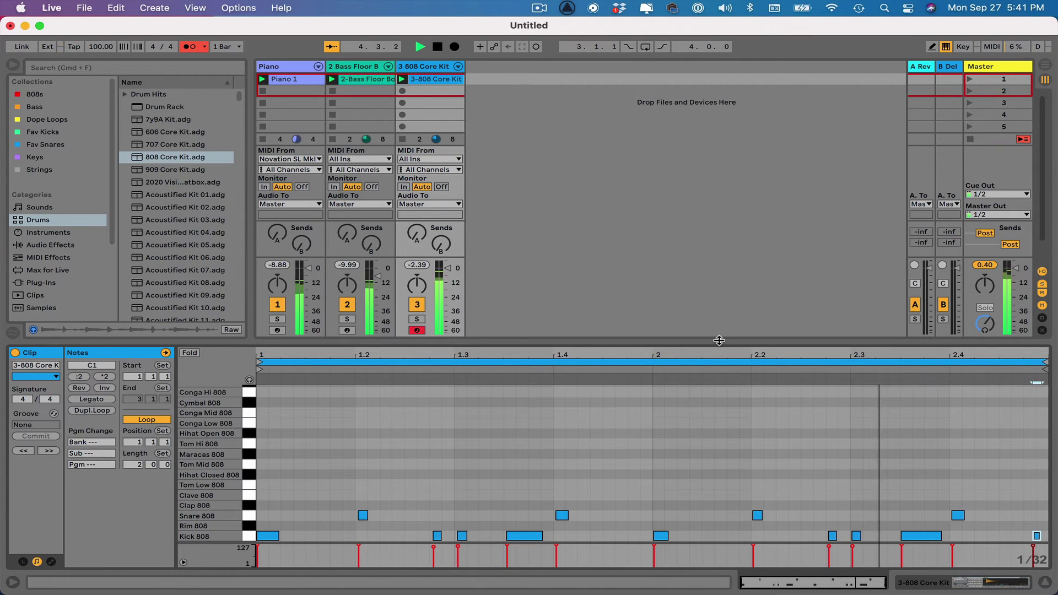
pyautogui.moveTo(721, 340); pyautogui.dragTo(722, 389)
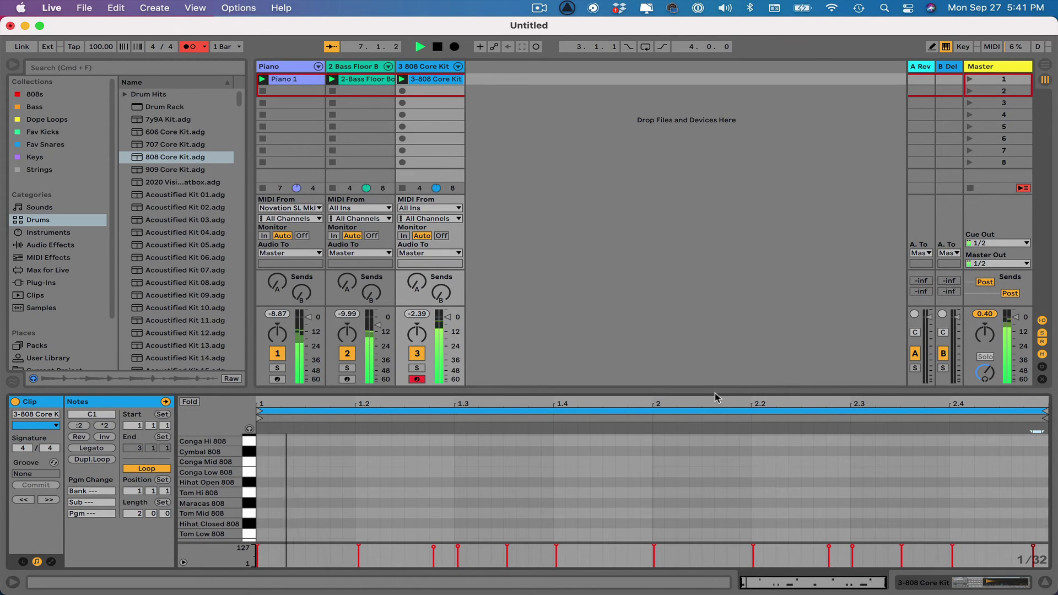
pyautogui.moveTo(720, 385)
pyautogui.mouseDown()
pyautogui.moveTo(720, 325)
pyautogui.moveTo(731, 382)
pyautogui.mouseUp()
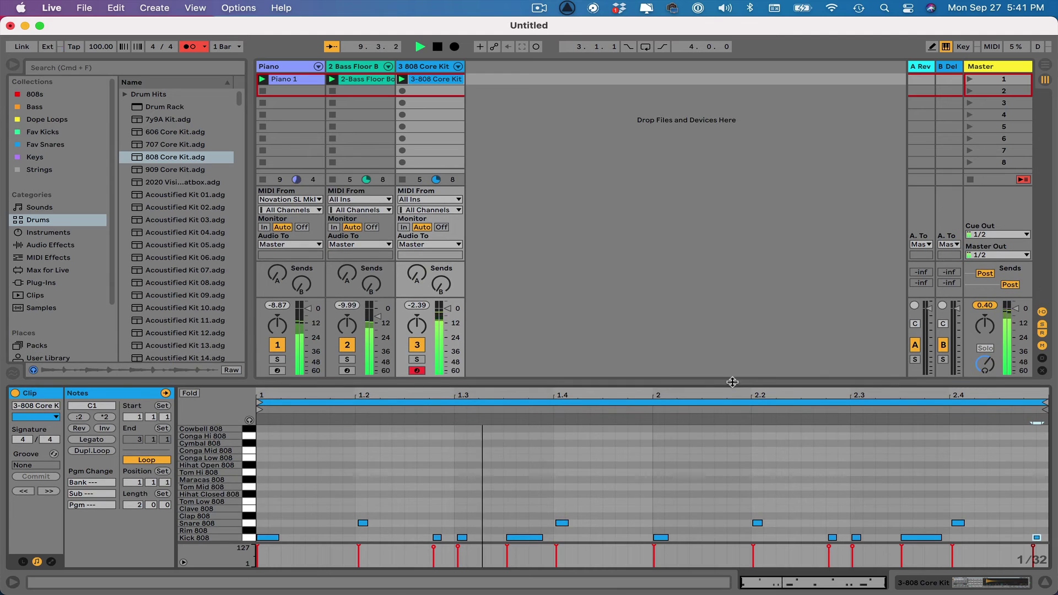
pyautogui.press('space')
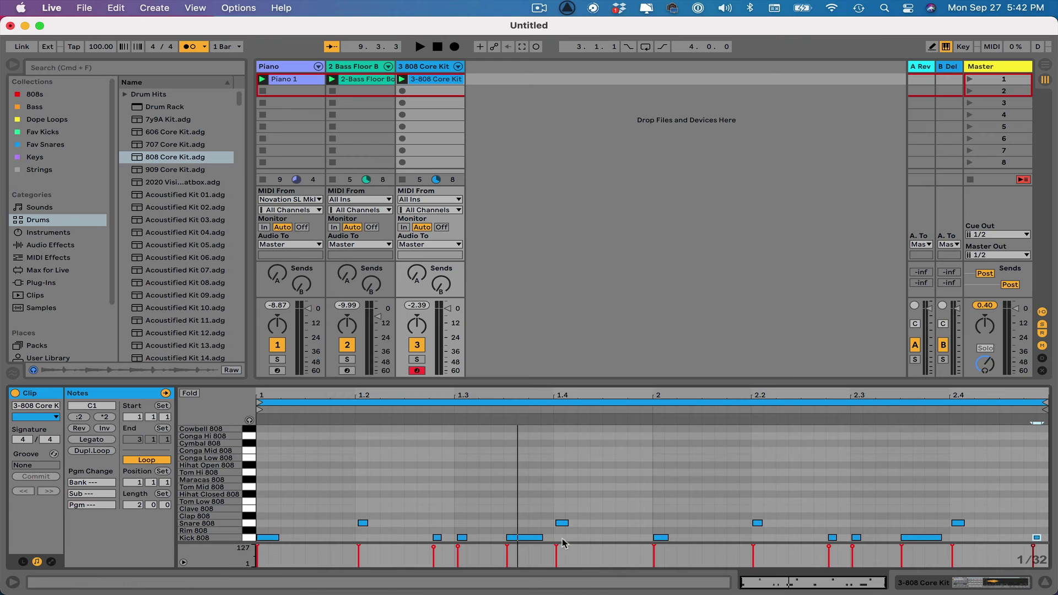
# - Overdub a two-bar Maracas 808 pattern onto the drum clip, then quantize it and play it back
pyautogui.click(537, 50)
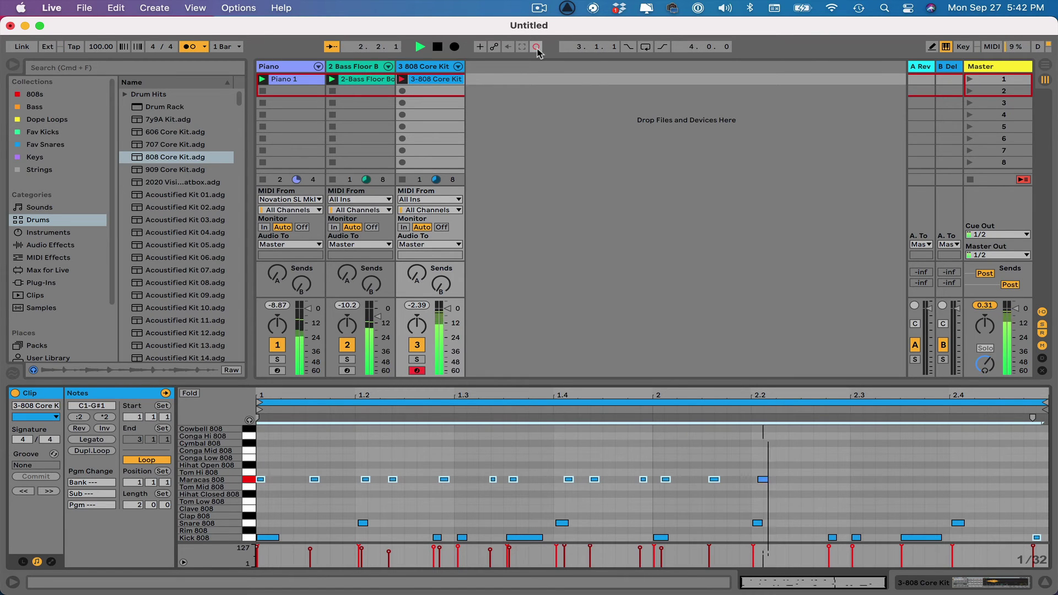
pyautogui.click(537, 50)
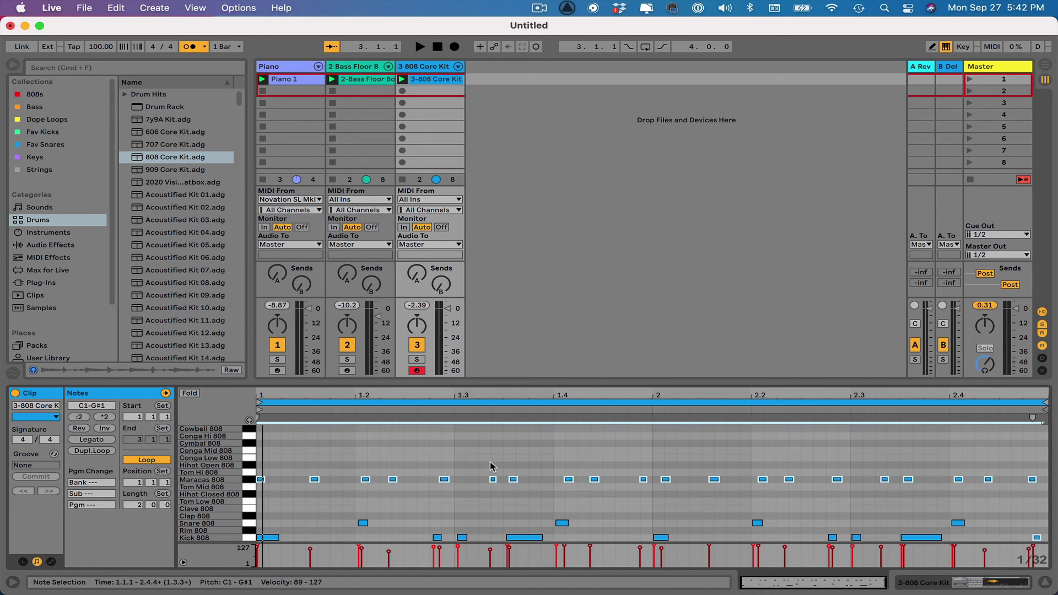
pyautogui.press('super+u')
pyautogui.press('space')
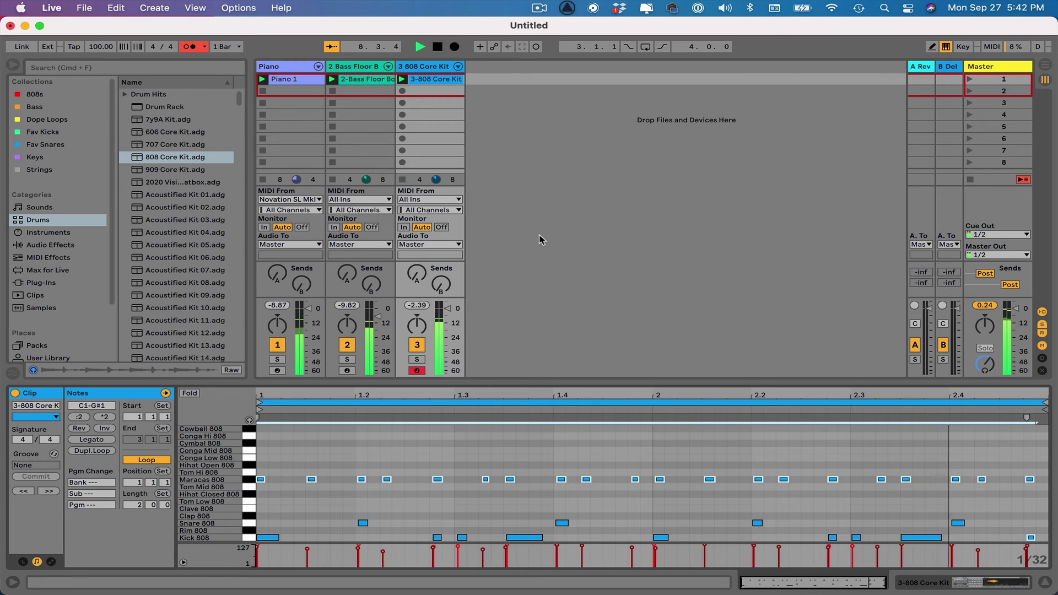
pyautogui.press('space')
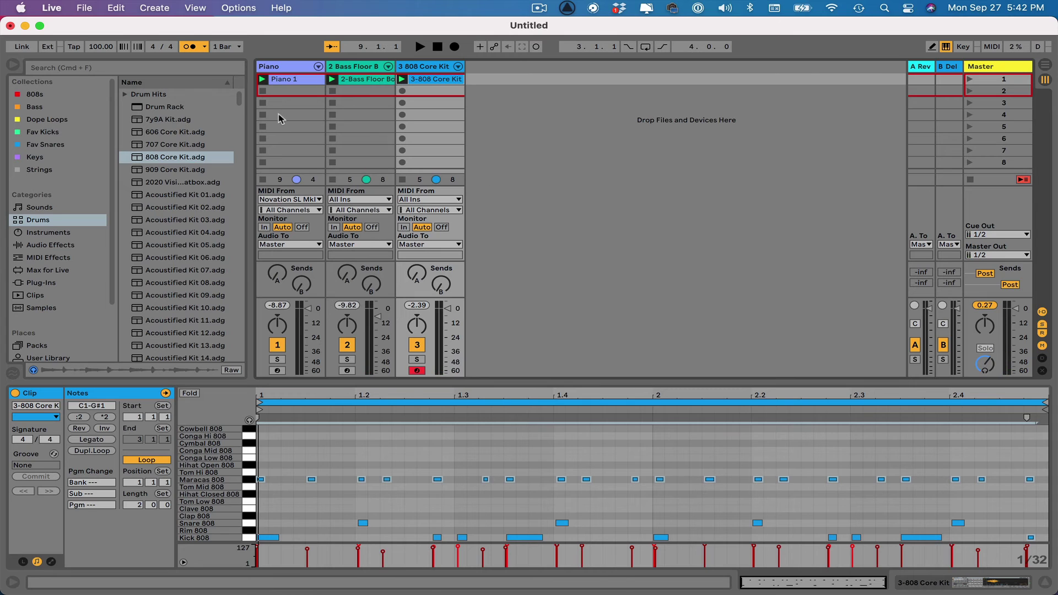
# - Select the piano clip, search all browser results for "HYBRID", and widen the browser to show full item names
pyautogui.click(282, 77)
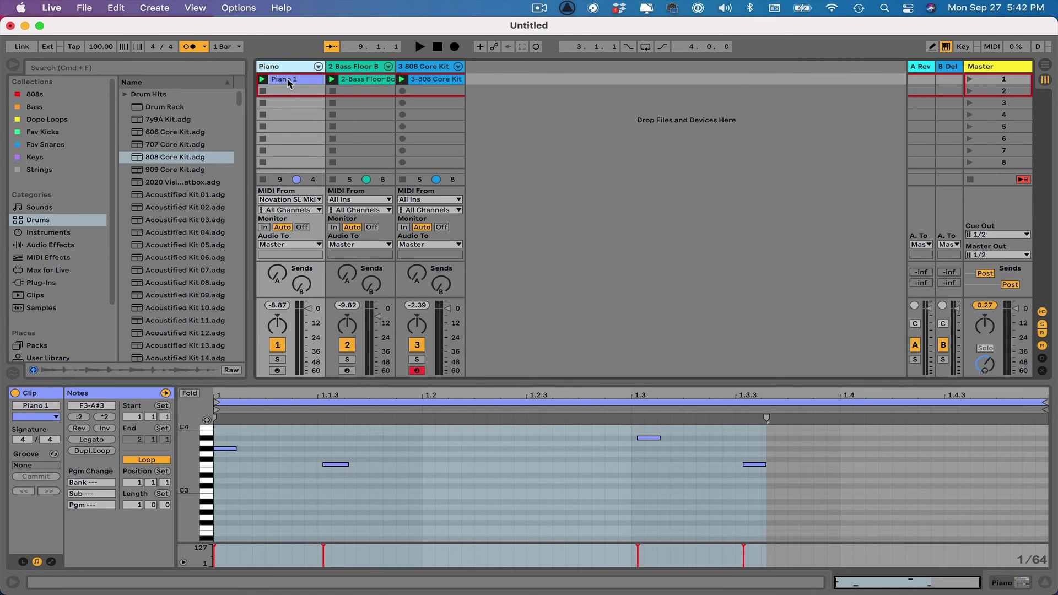
pyautogui.click(287, 79)
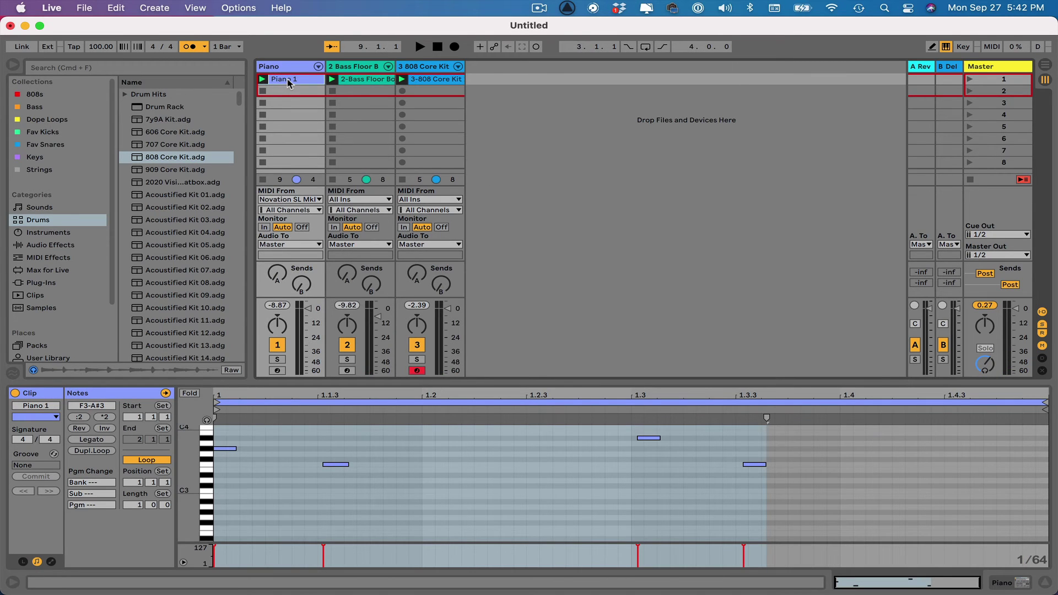
pyautogui.click(147, 69)
pyautogui.write('HY')
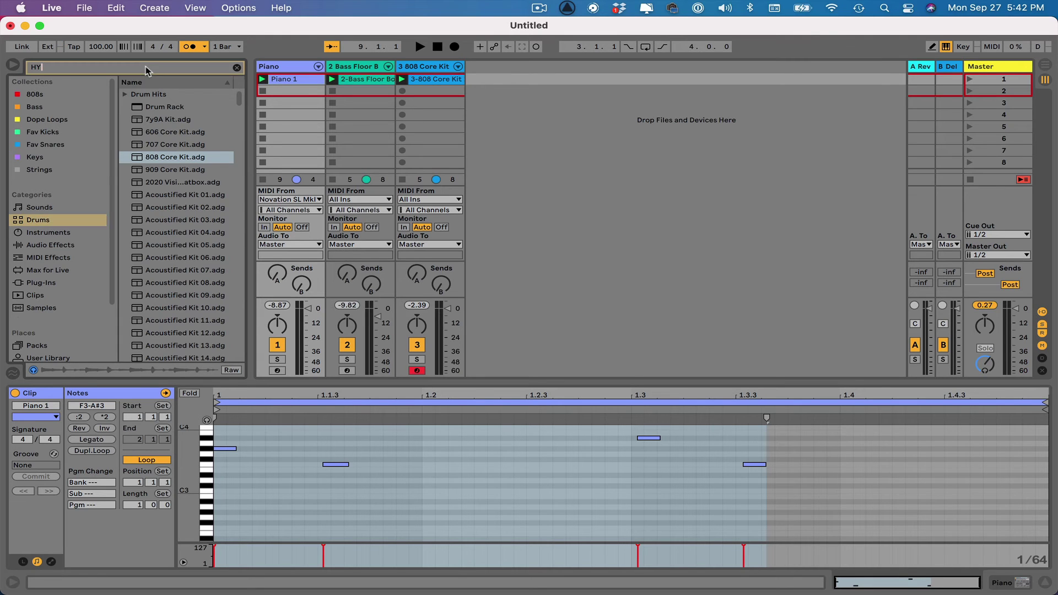
pyautogui.write('BRID')
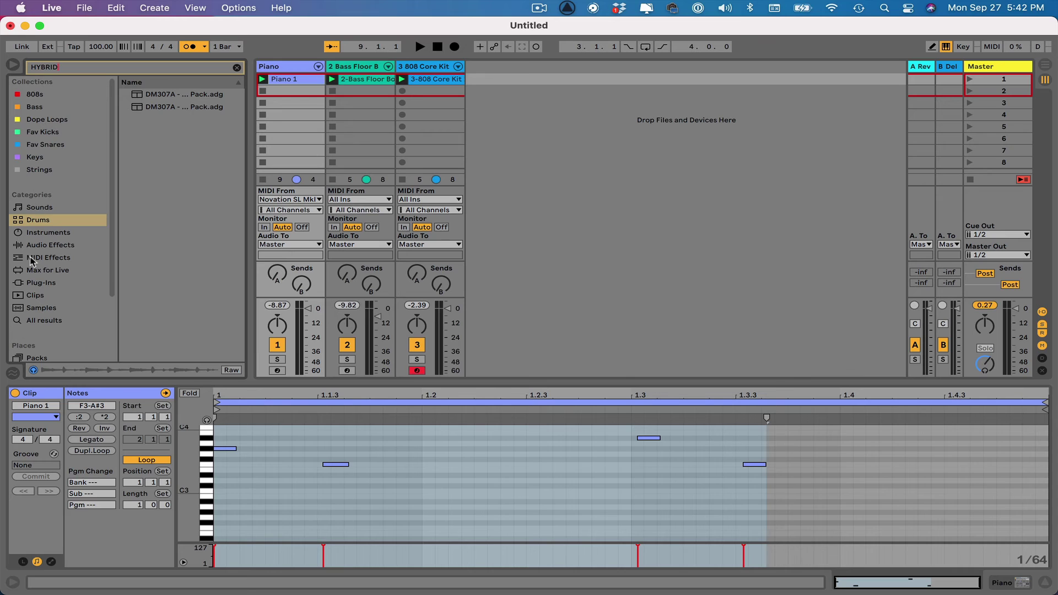
pyautogui.click(59, 247)
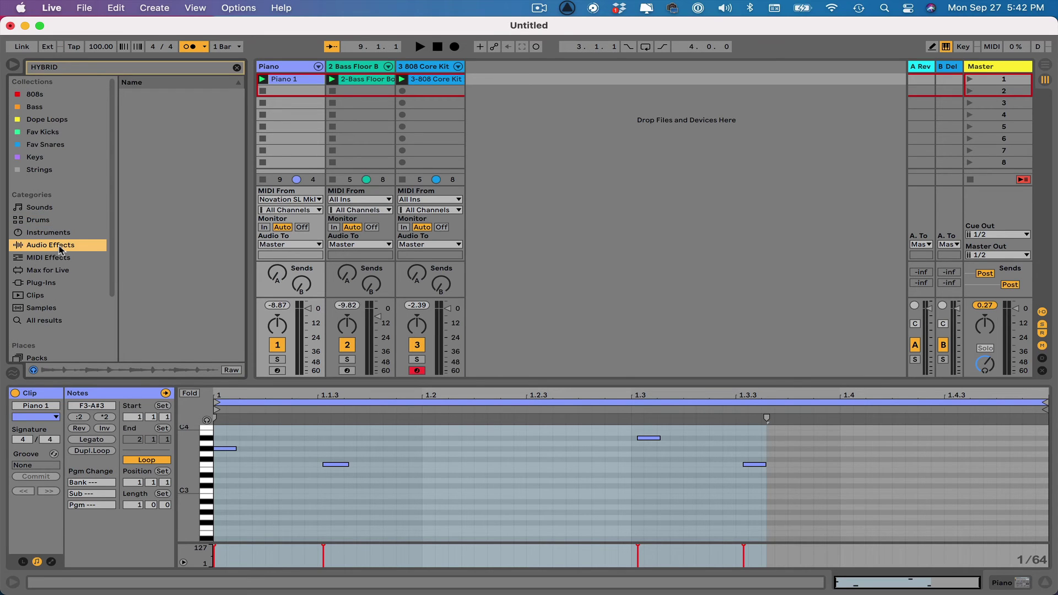
pyautogui.click(50, 324)
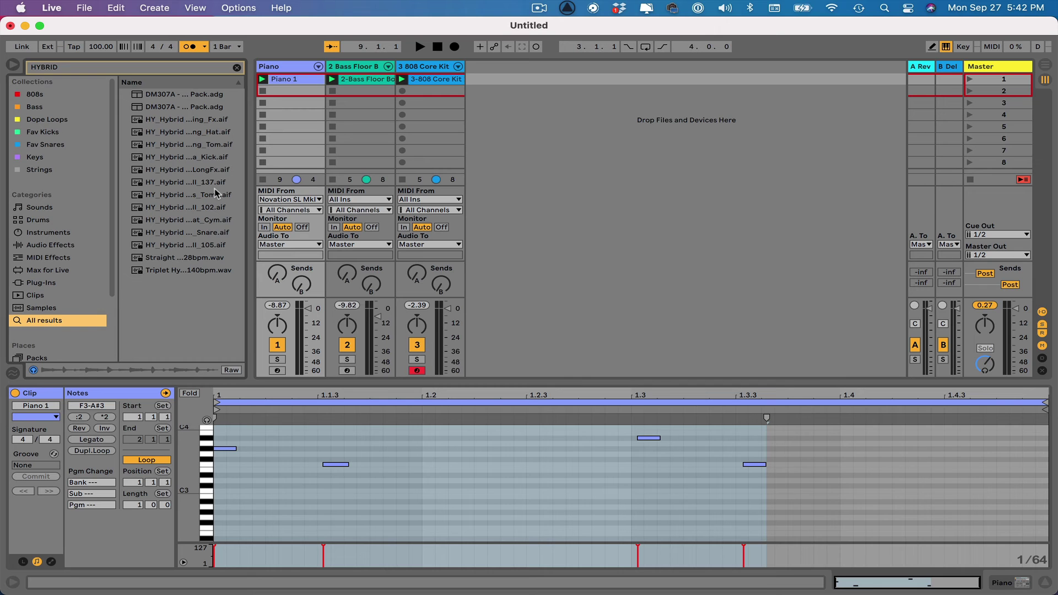
pyautogui.moveTo(249, 97); pyautogui.dragTo(374, 120)
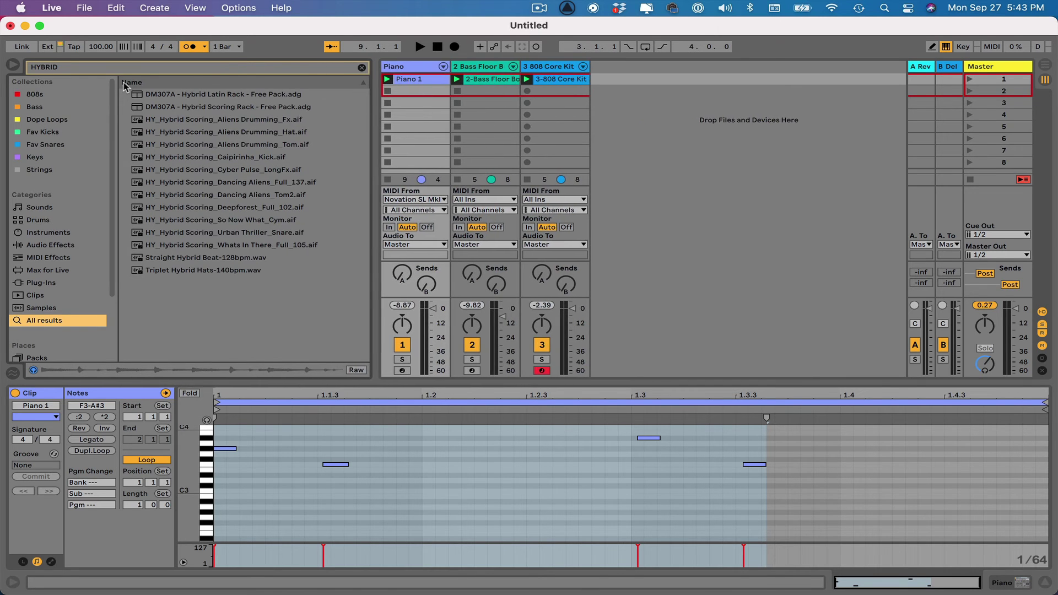
# - Search all browser results for "HYBRID REVERB", correcting the misspelled second word
pyautogui.click(90, 70)
pyautogui.write('REVEB')
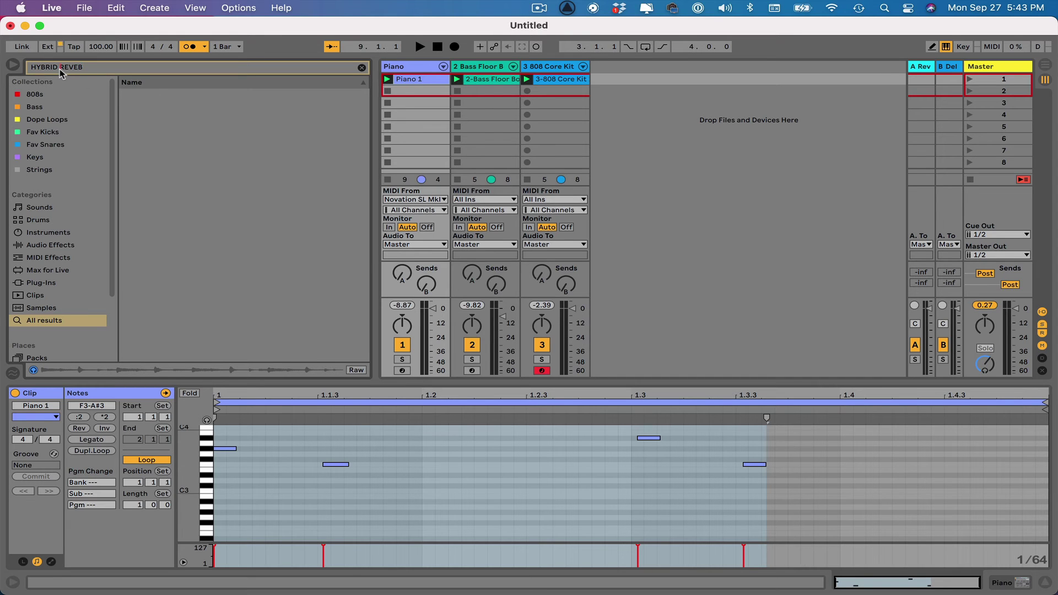
pyautogui.moveTo(2, 54)
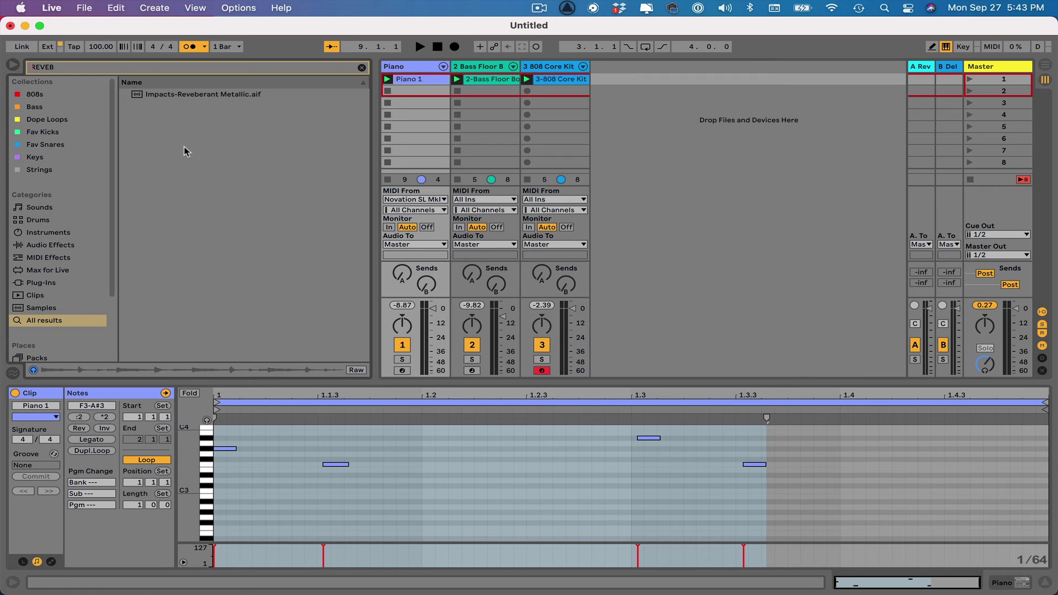
pyautogui.click(57, 71)
pyautogui.write('R')
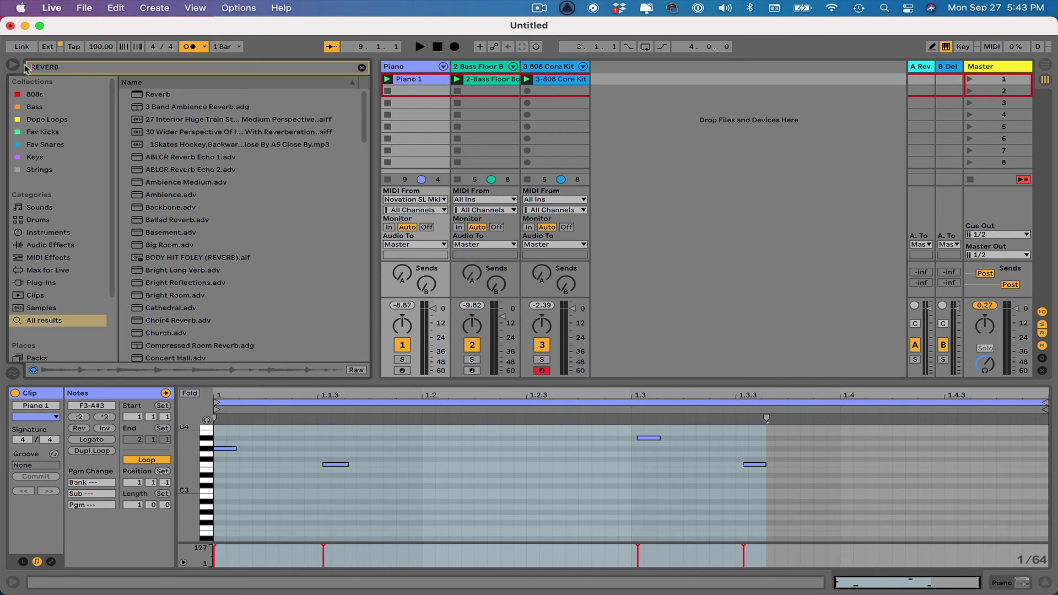
pyautogui.write('HYBRID')
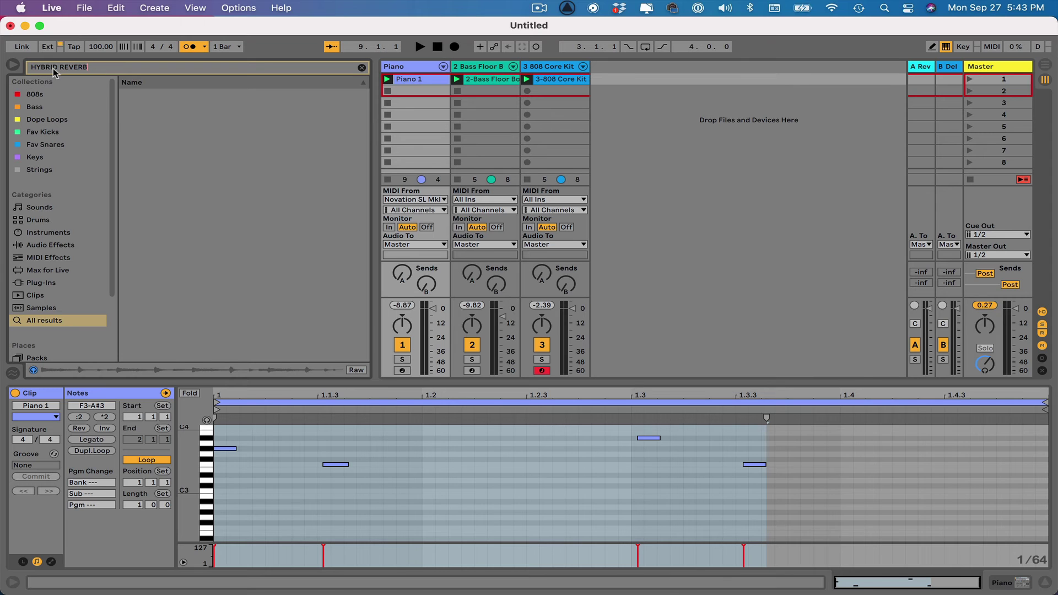
# - Shorten the browser search to "REVERB", look through the results for a hybrid reverb, and select the plain Reverb device
pyautogui.moveTo(2, 67)
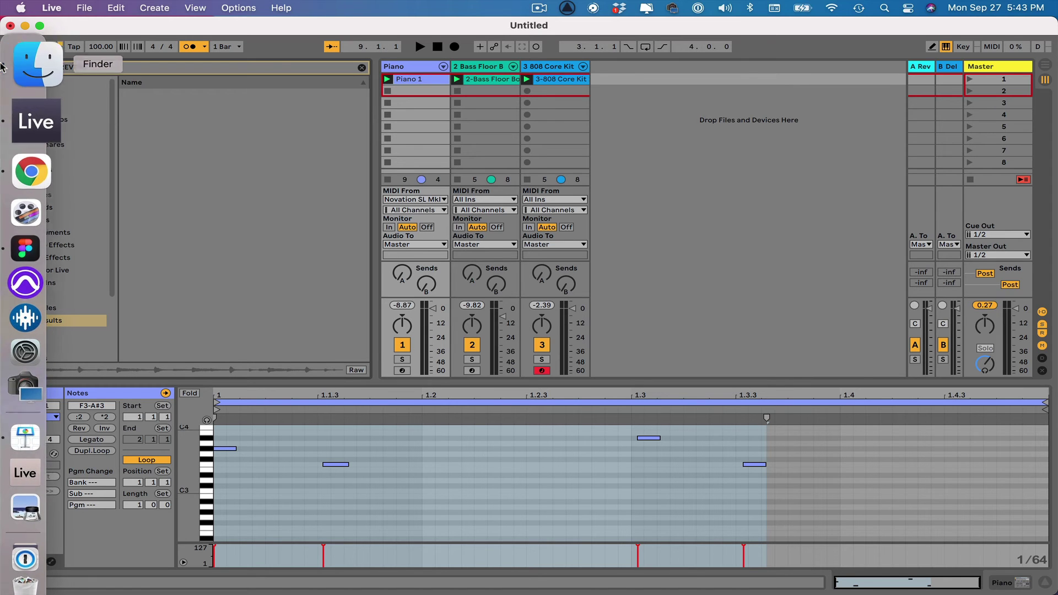
pyautogui.press('BackSpace')
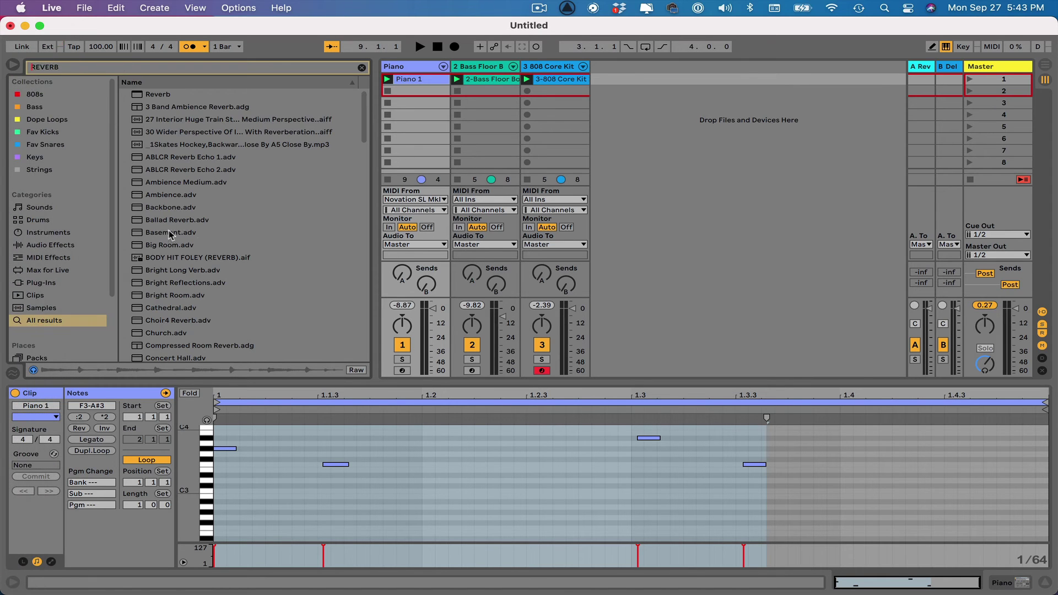
pyautogui.scroll(-2, 275, 223)
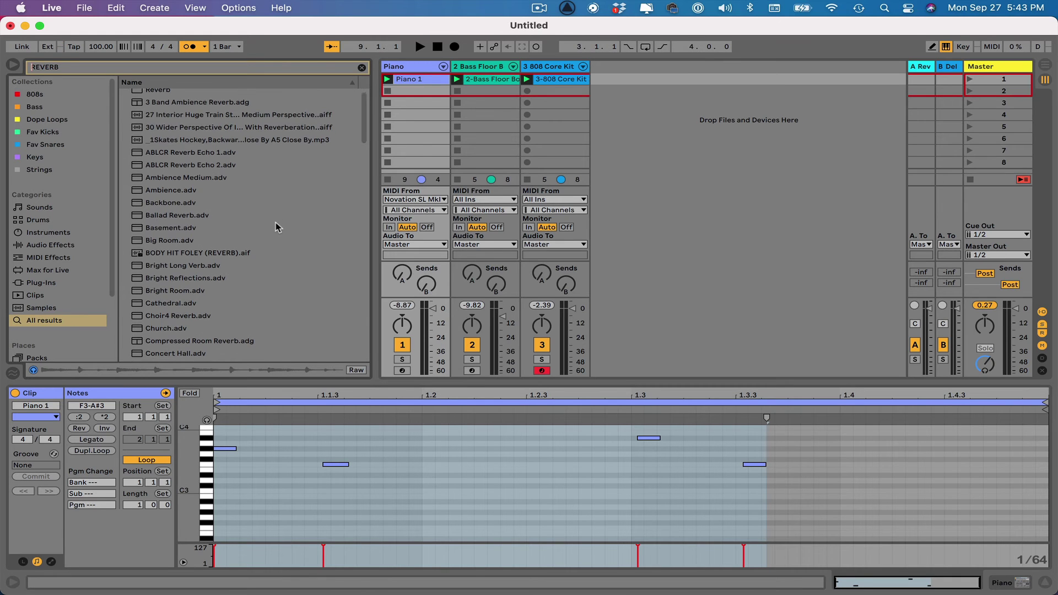
pyautogui.scroll(-3, 276, 222)
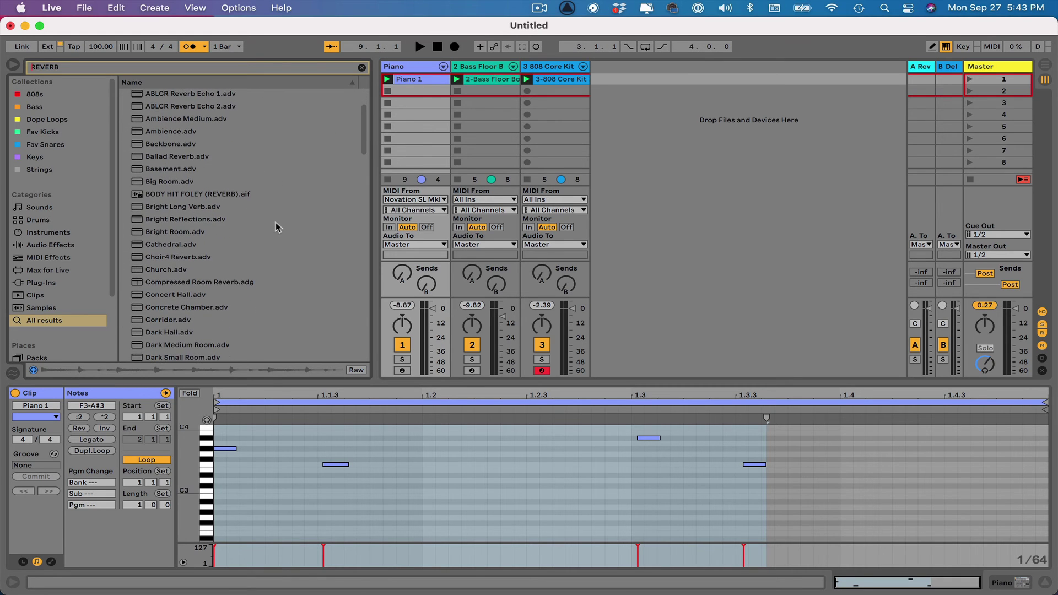
pyautogui.scroll(-13, 275, 223)
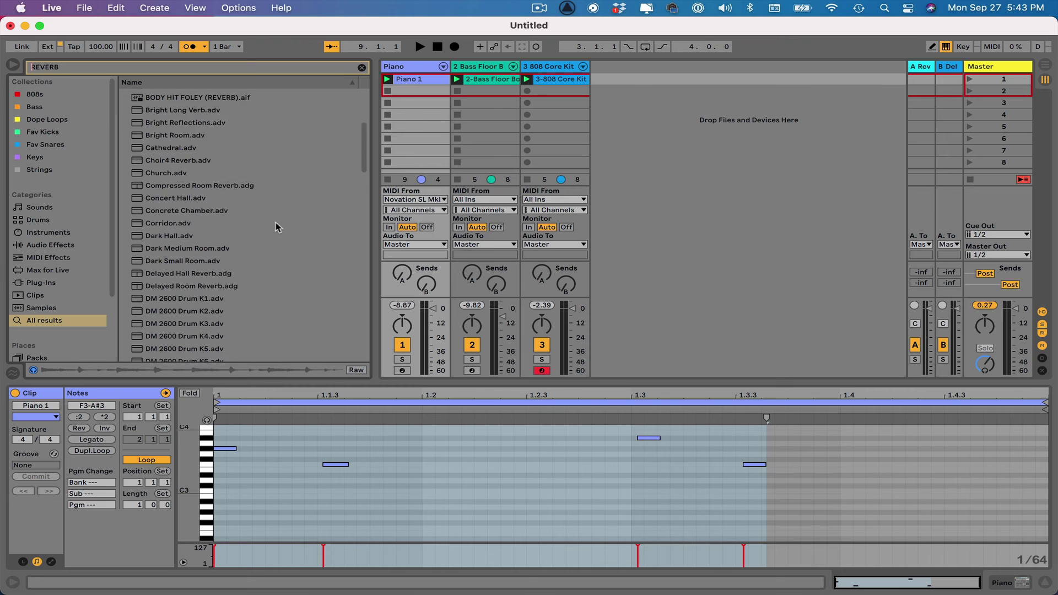
pyautogui.scroll(-14, 275, 223)
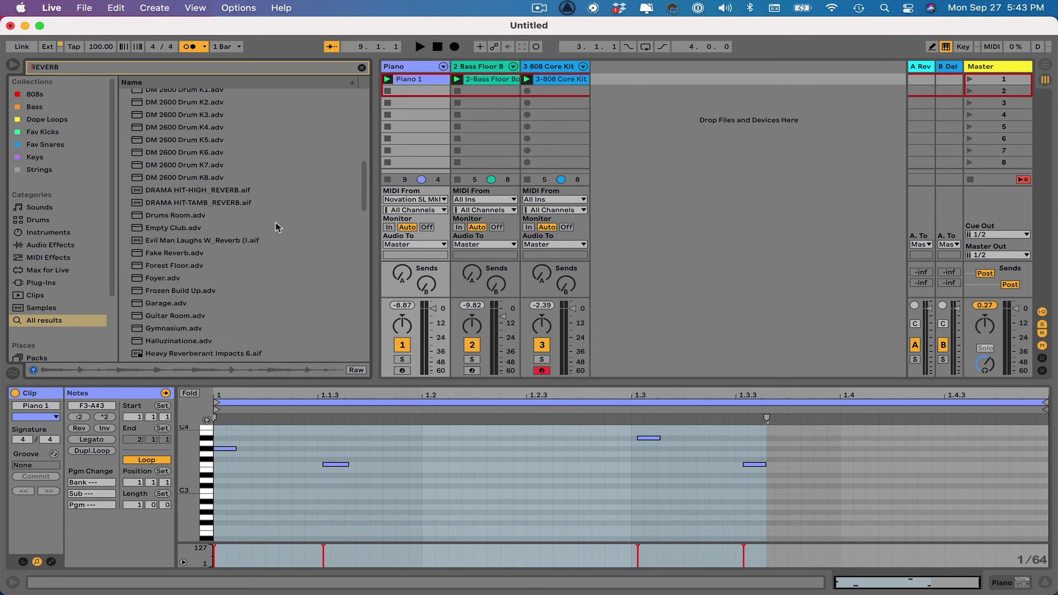
pyautogui.scroll(-13, 276, 223)
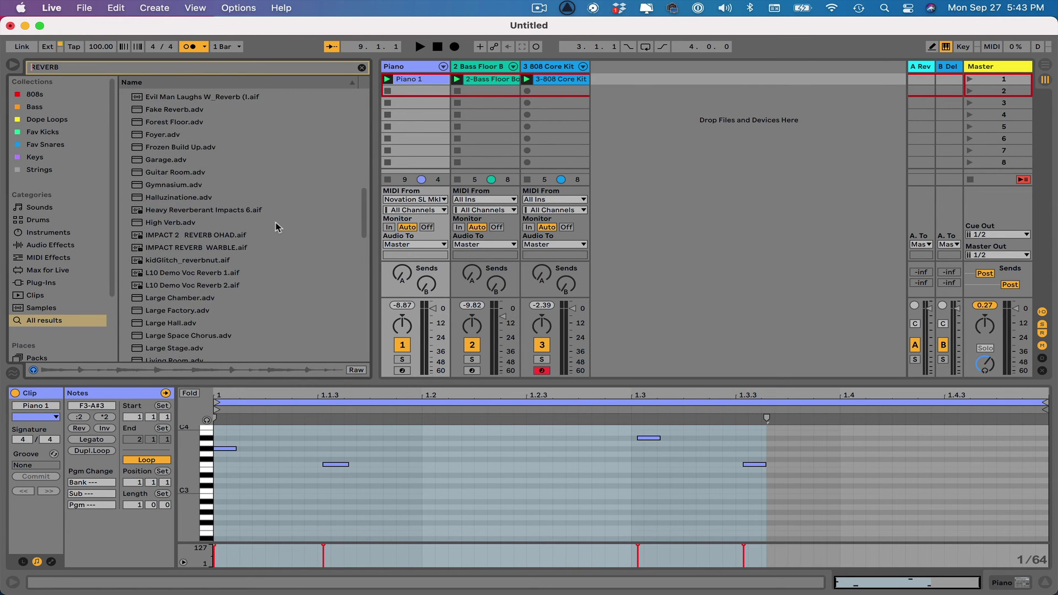
pyautogui.scroll(-20, 276, 222)
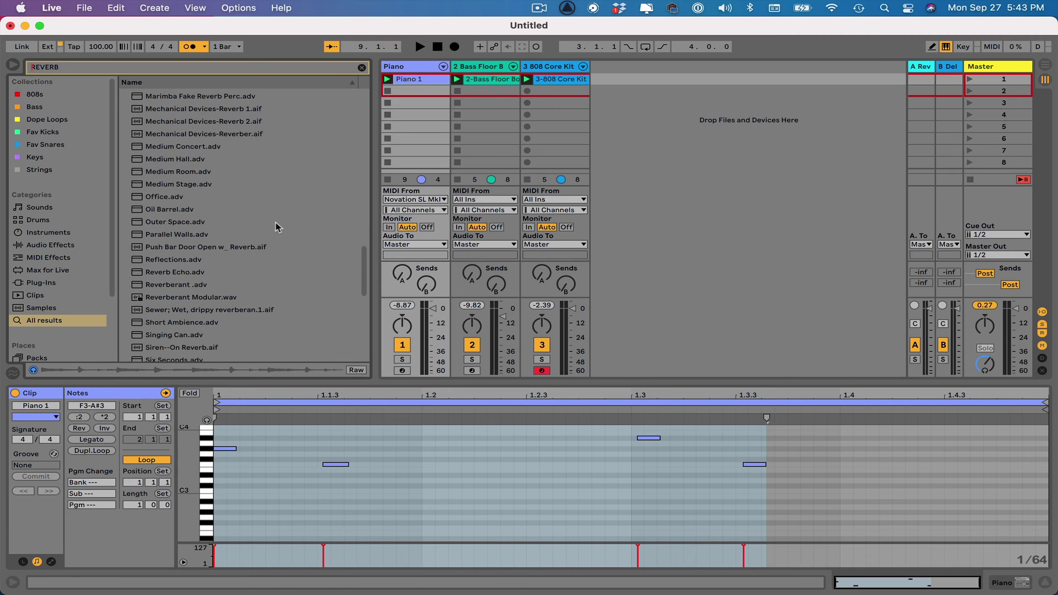
pyautogui.scroll(-14, 275, 222)
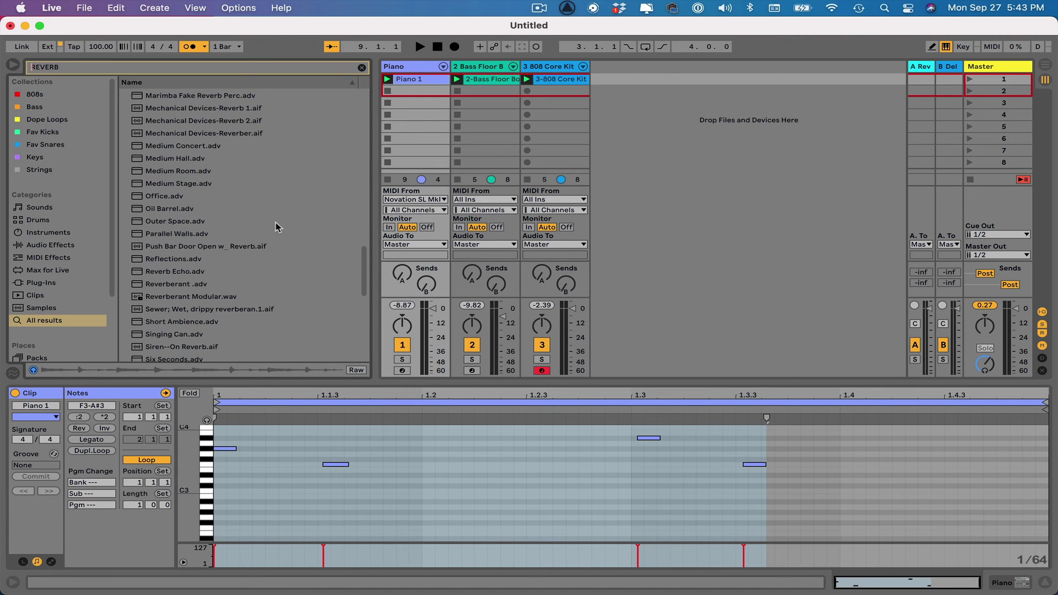
pyautogui.scroll(-12, 275, 223)
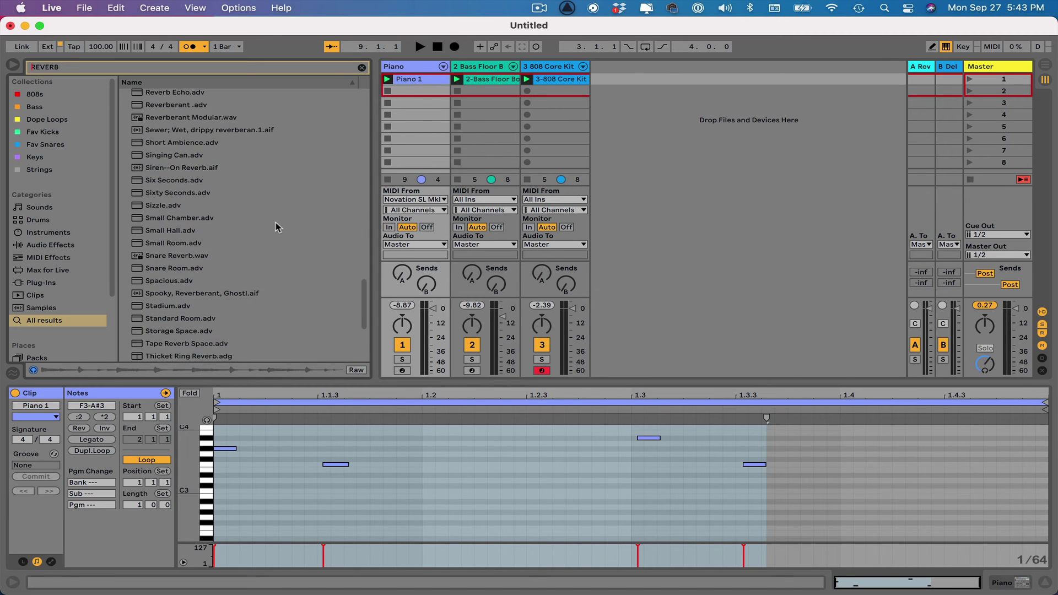
pyautogui.scroll(20, 276, 223)
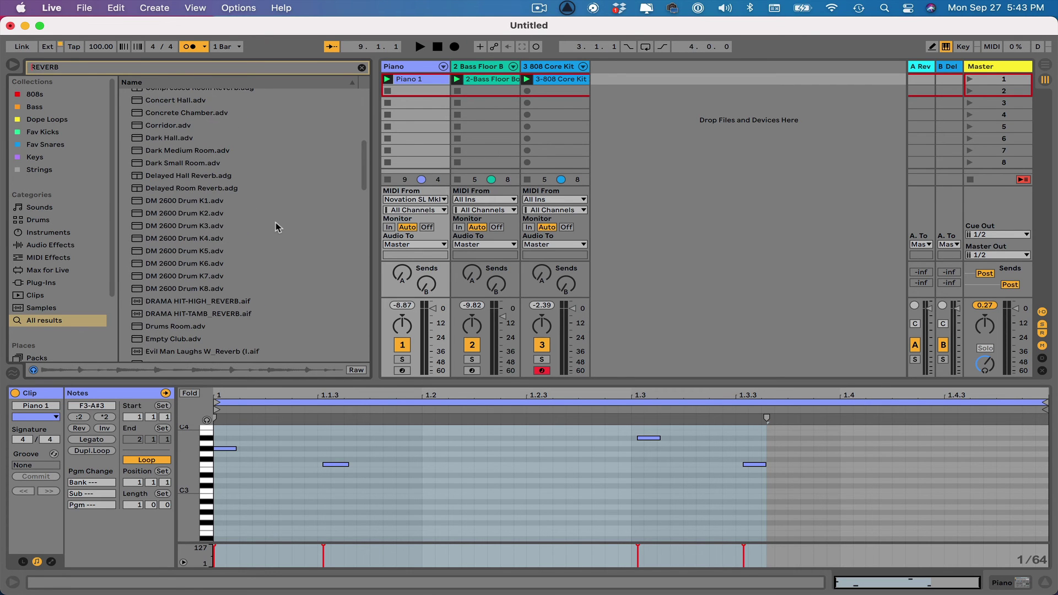
pyautogui.scroll(20, 276, 222)
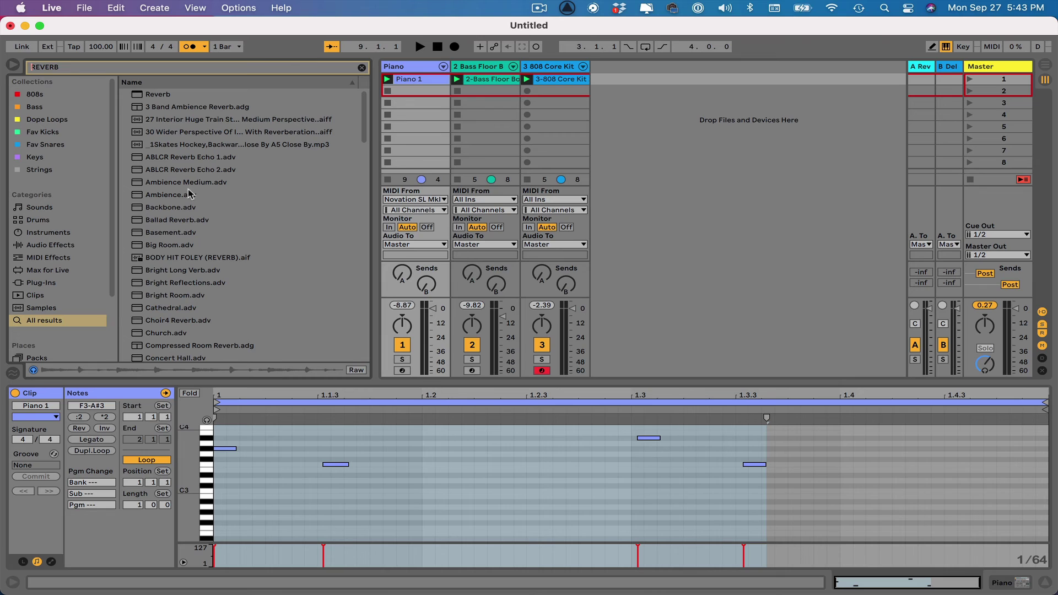
pyautogui.click(166, 97)
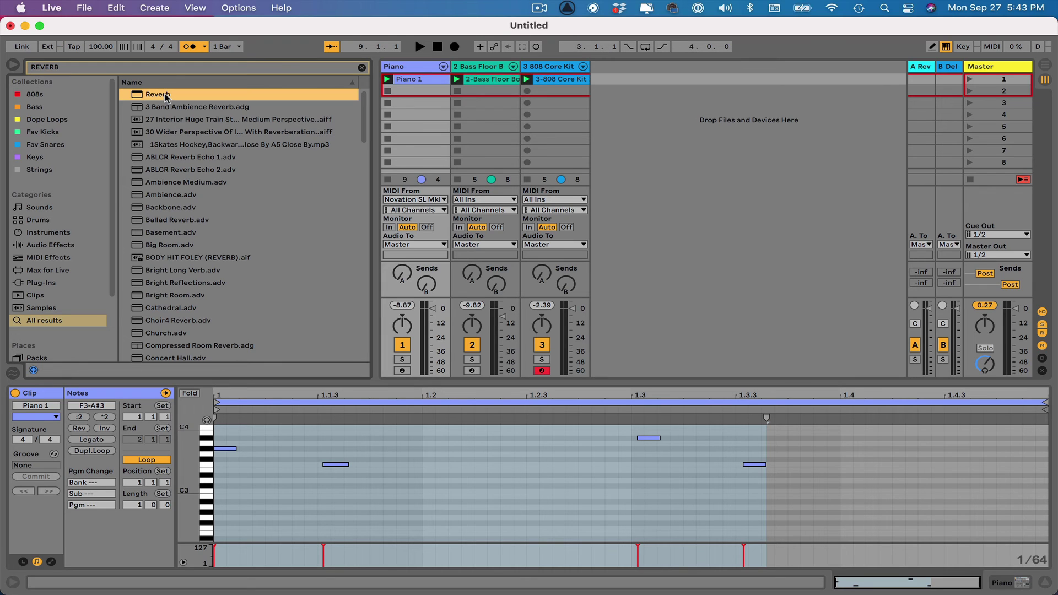
# - Search all browser results for "hybrid" in lowercase and select the first result
pyautogui.click(91, 69)
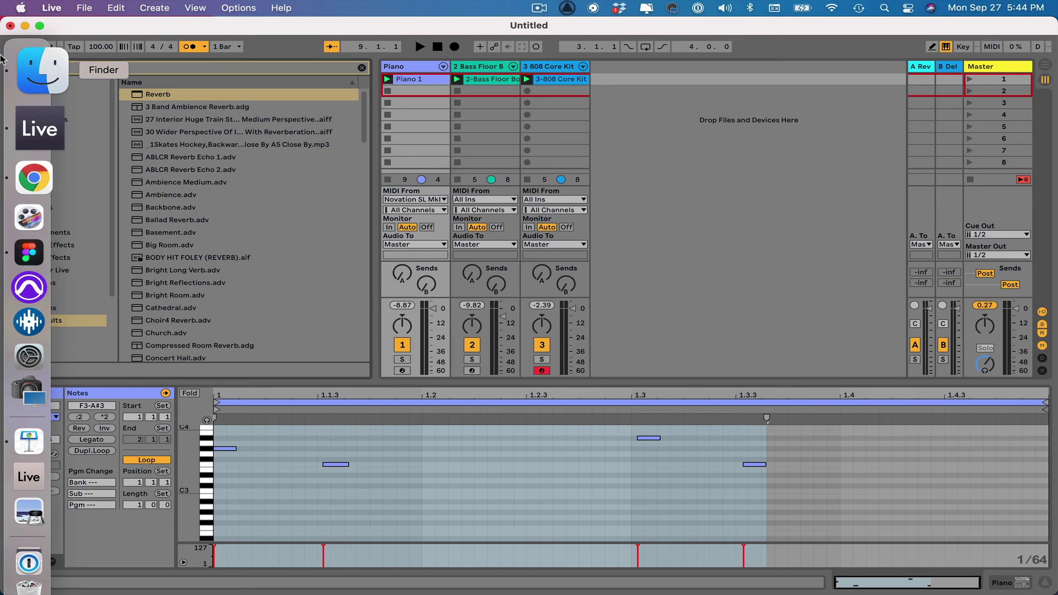
pyautogui.write('HY')
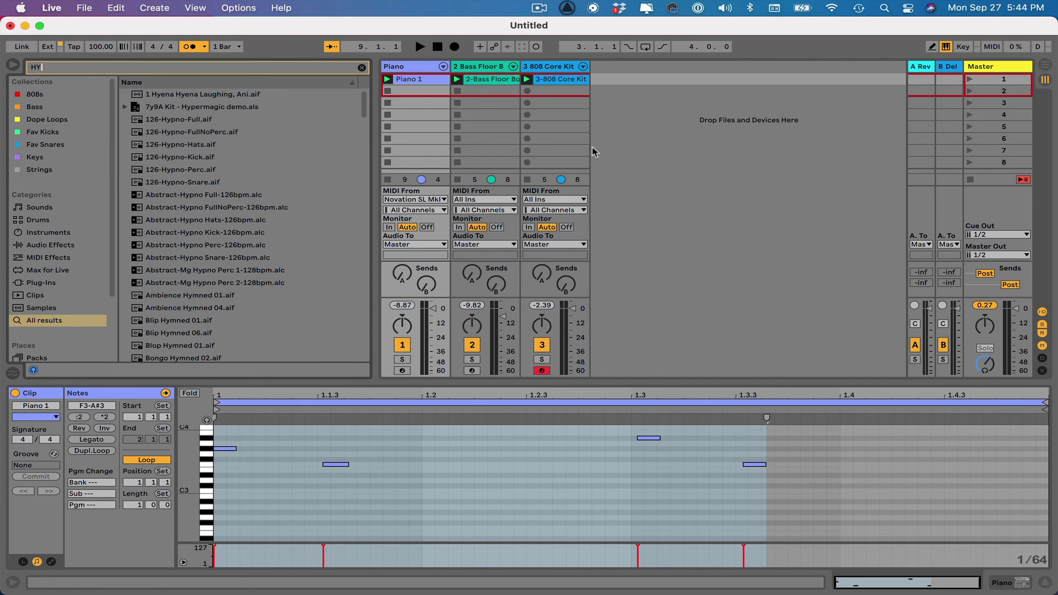
pyautogui.press('BackSpace')
pyautogui.press('BackSpace')
pyautogui.write('hybrid')
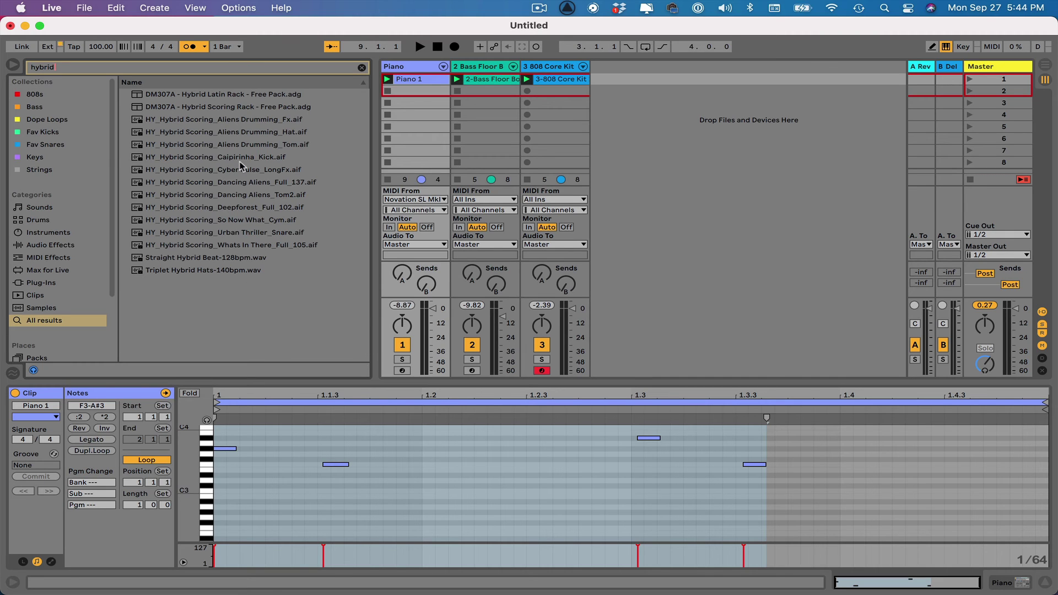
pyautogui.press('Down')
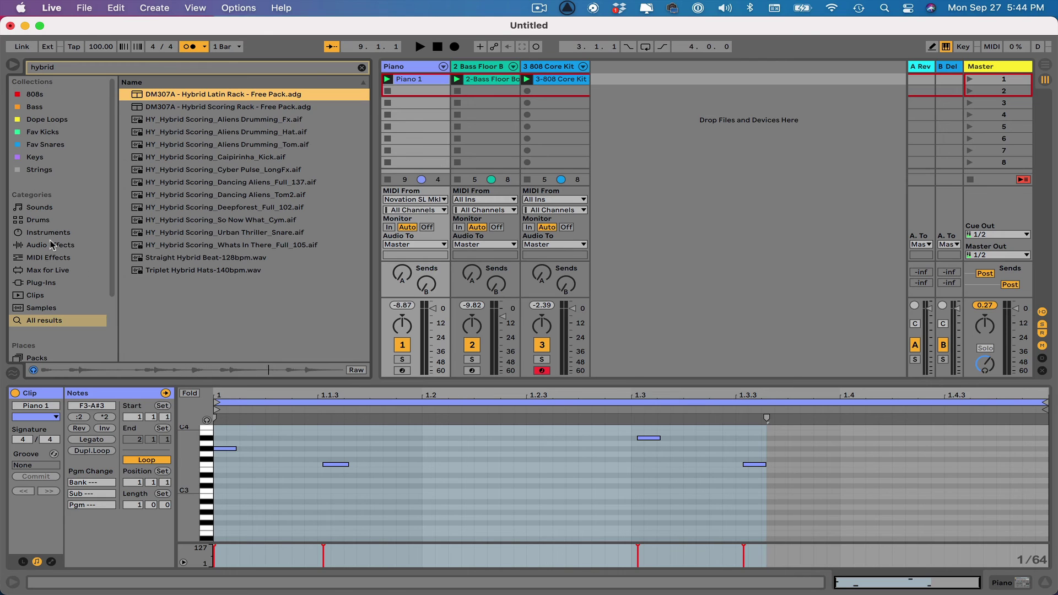
# - Check the "hybrid" matches in the Audio Effects, MIDI Effects, Sounds and Plug-Ins categories
pyautogui.click(54, 246)
pyautogui.click(56, 257)
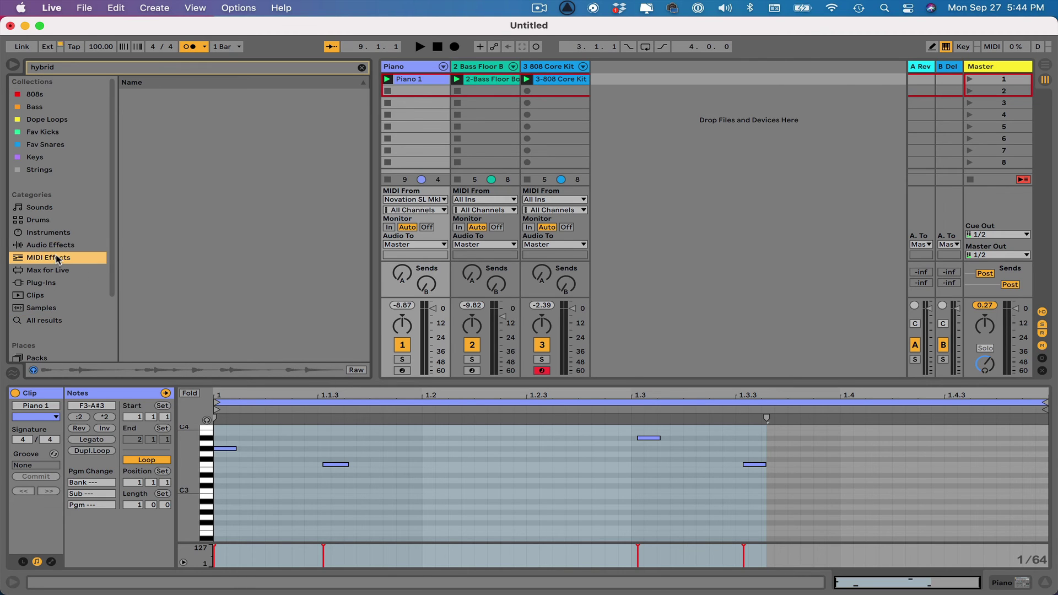
pyautogui.scroll(-3, 58, 298)
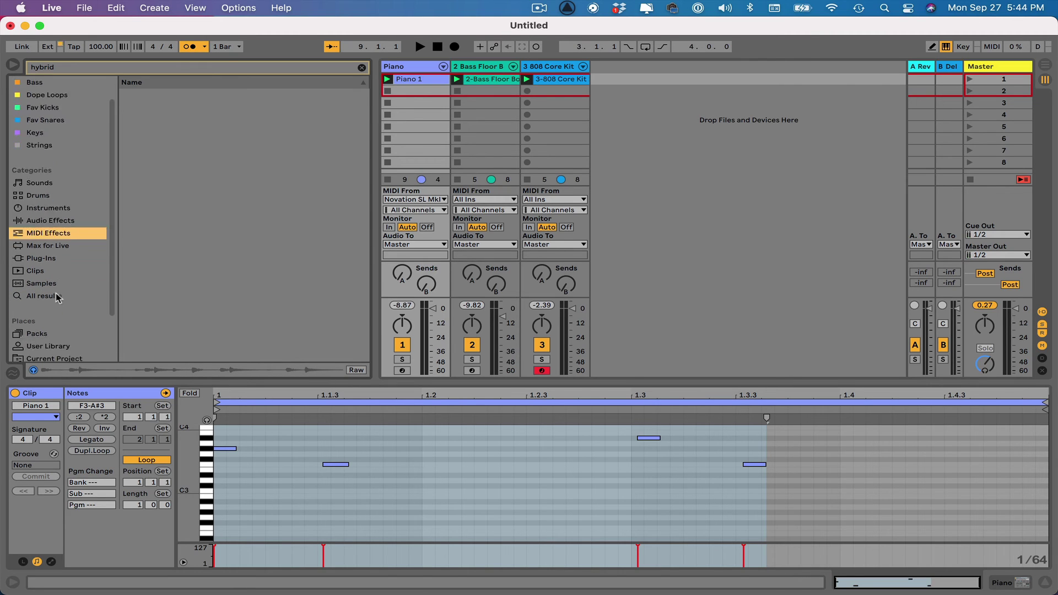
pyautogui.scroll(3, 58, 298)
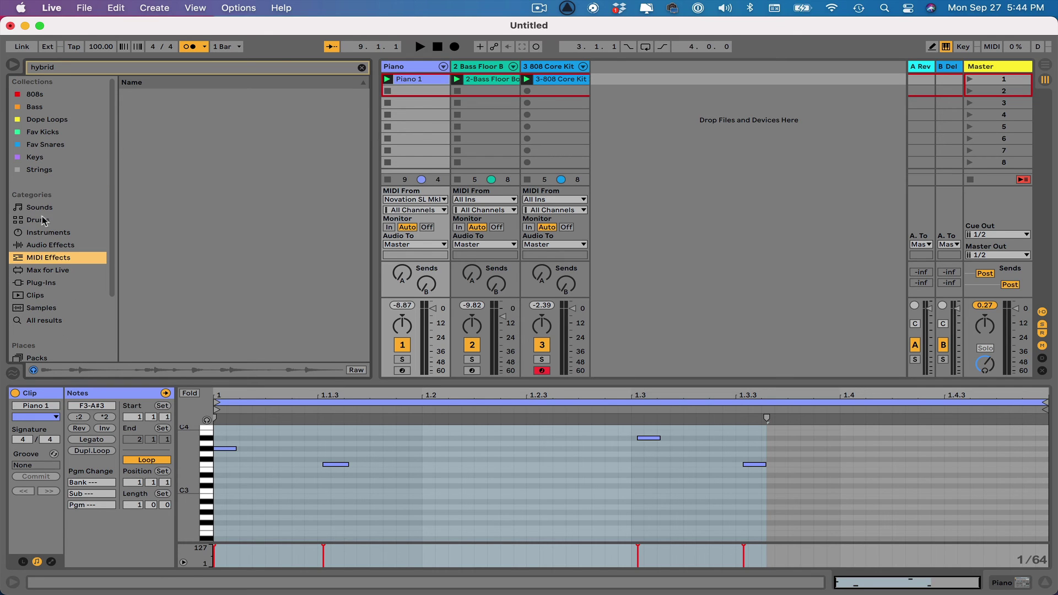
pyautogui.click(42, 212)
pyautogui.click(61, 281)
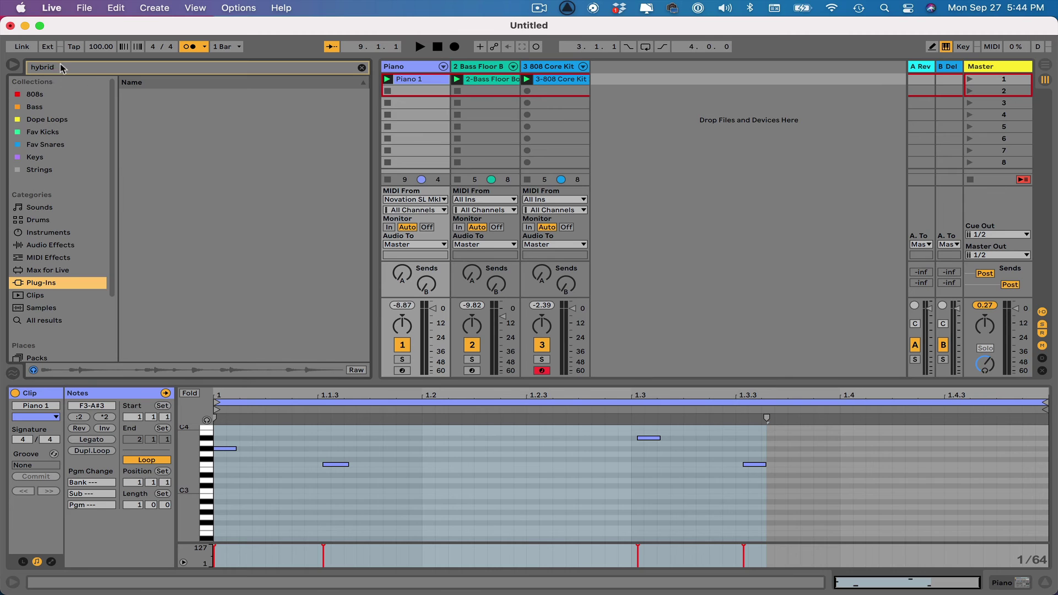
# - Replace the browser search with "reverb" and list the matches from all results
pyautogui.moveTo(60, 65); pyautogui.dragTo(7, 63)
pyautogui.press('BackSpace')
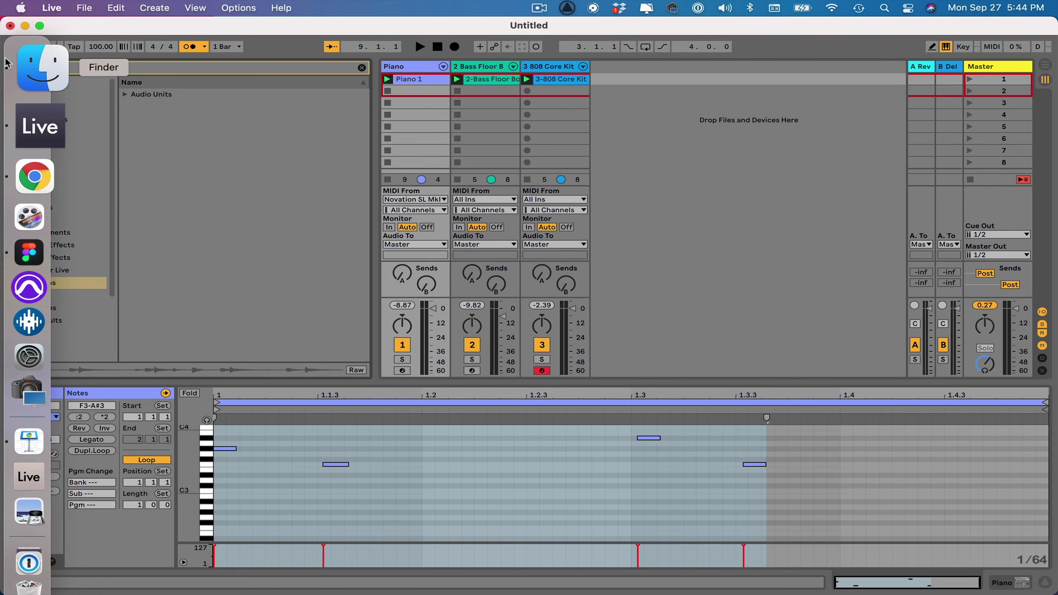
pyautogui.write('rever')
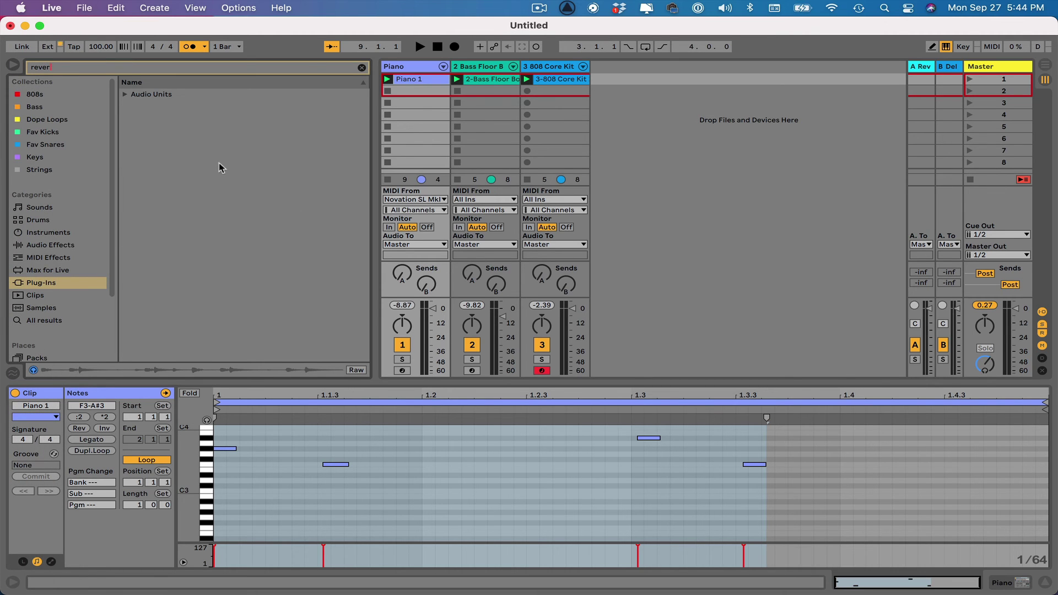
pyautogui.write('b')
pyautogui.click(55, 320)
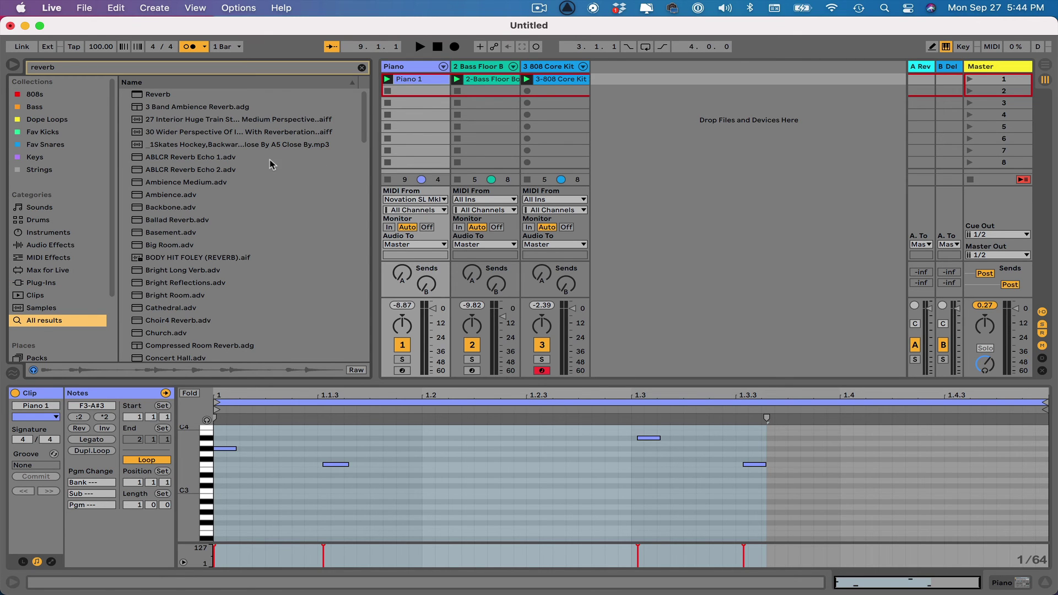
# - Add the plain Reverb device from the search results to the Piano track
pyautogui.scroll(-3, 240, 281)
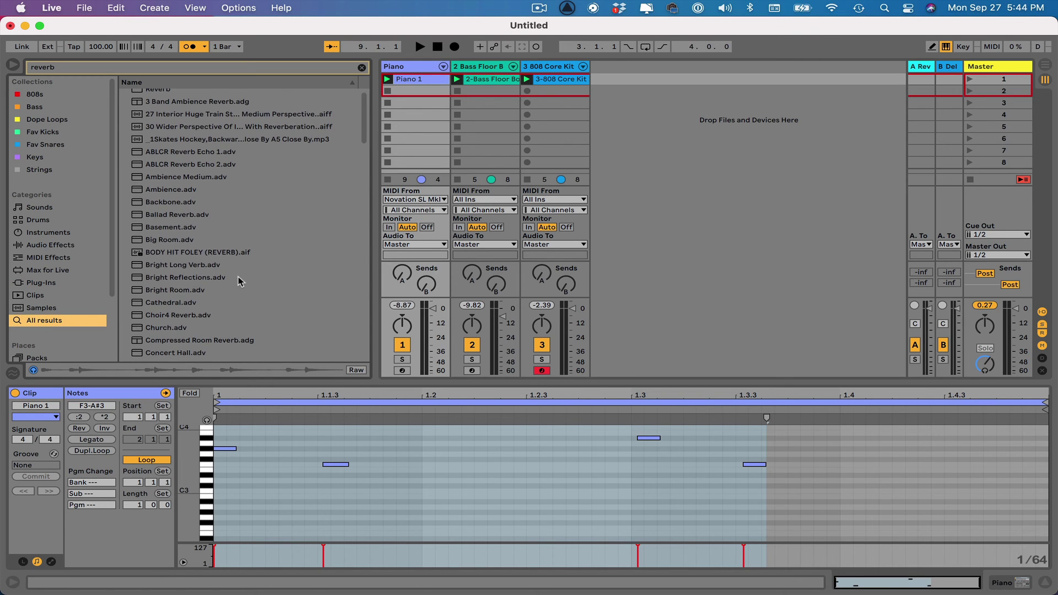
pyautogui.scroll(-1, 240, 281)
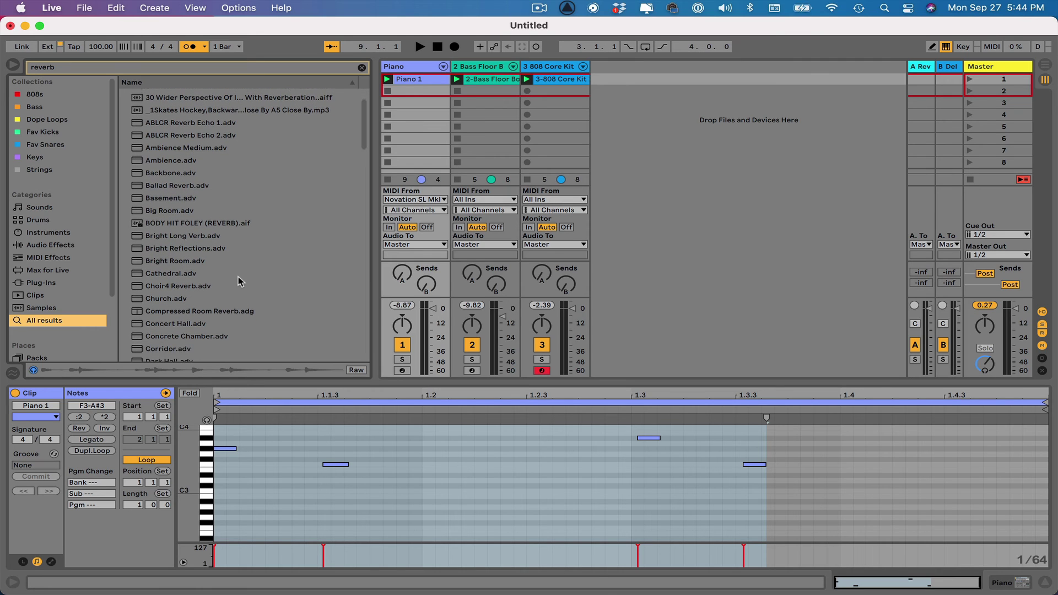
pyautogui.scroll(-5, 249, 294)
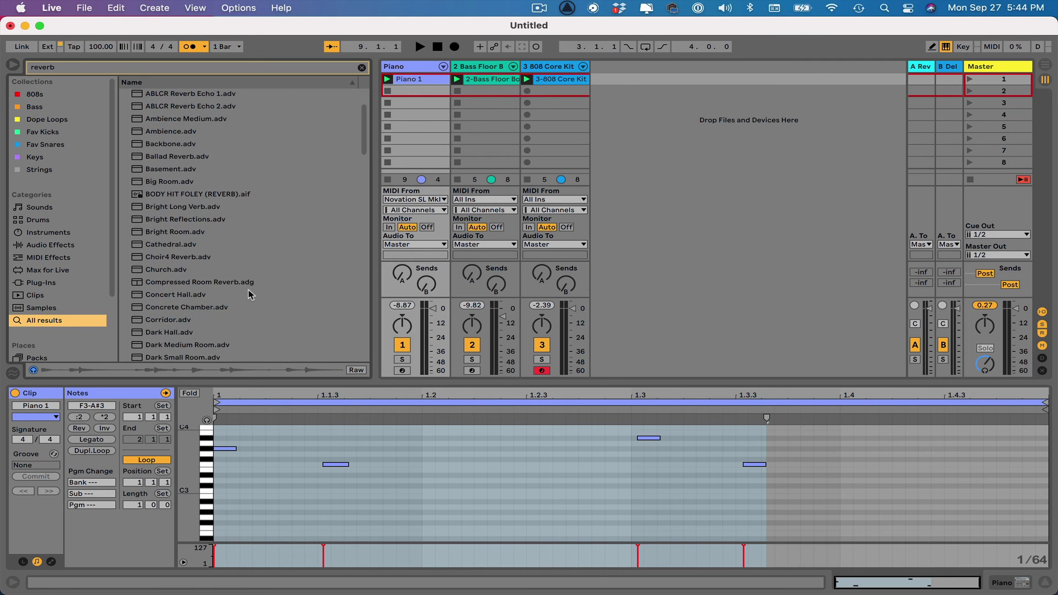
pyautogui.click(60, 70)
pyautogui.scroll(8, 188, 171)
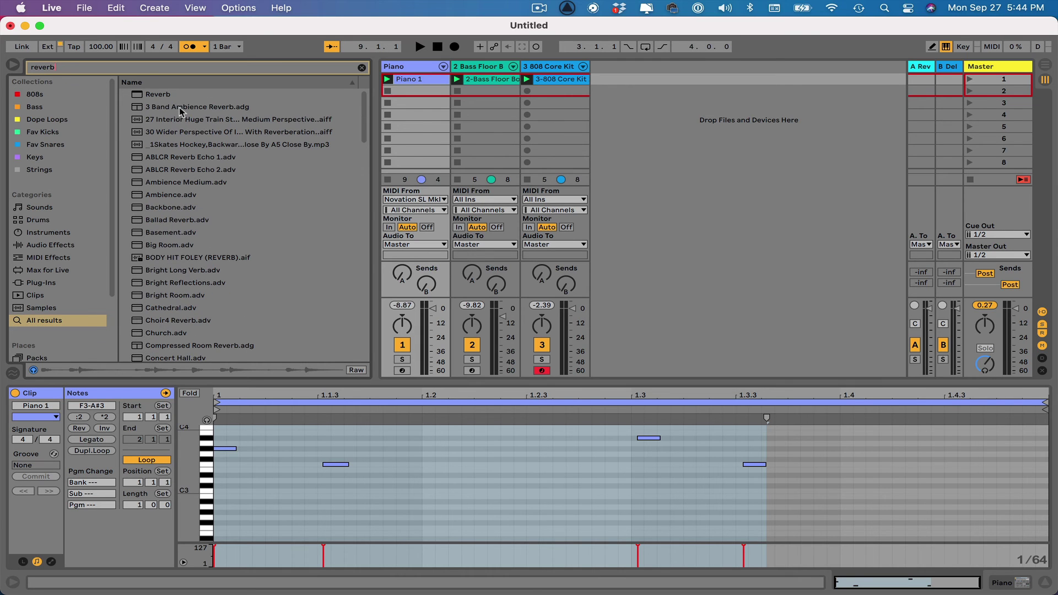
pyautogui.click(159, 97)
pyautogui.doubleClick(160, 97)
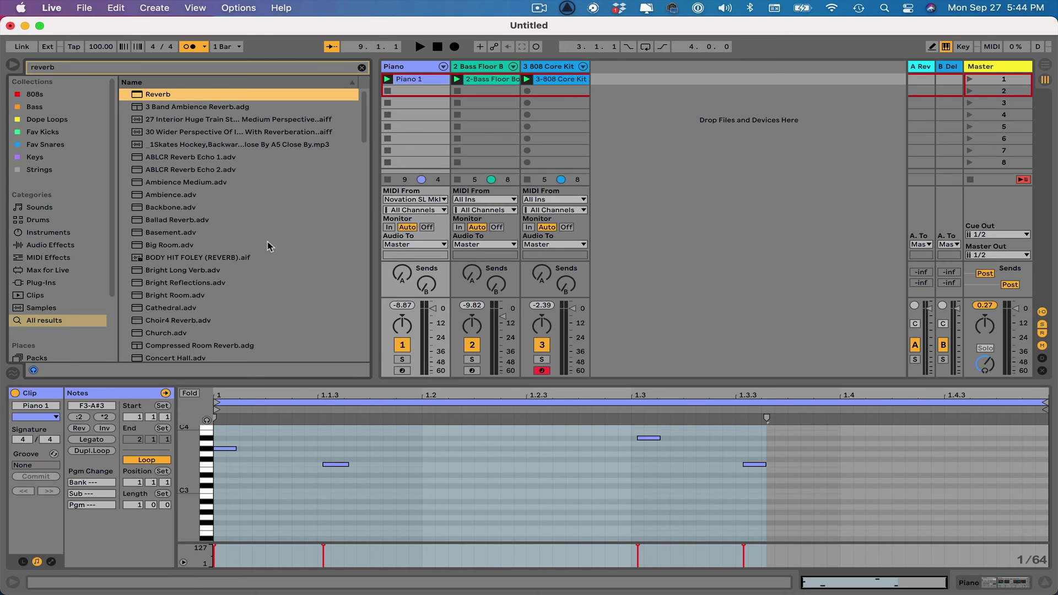
# - Look through the list of all browser results for "reverb"
pyautogui.scroll(-3, 267, 242)
pyautogui.scroll(-15, 267, 243)
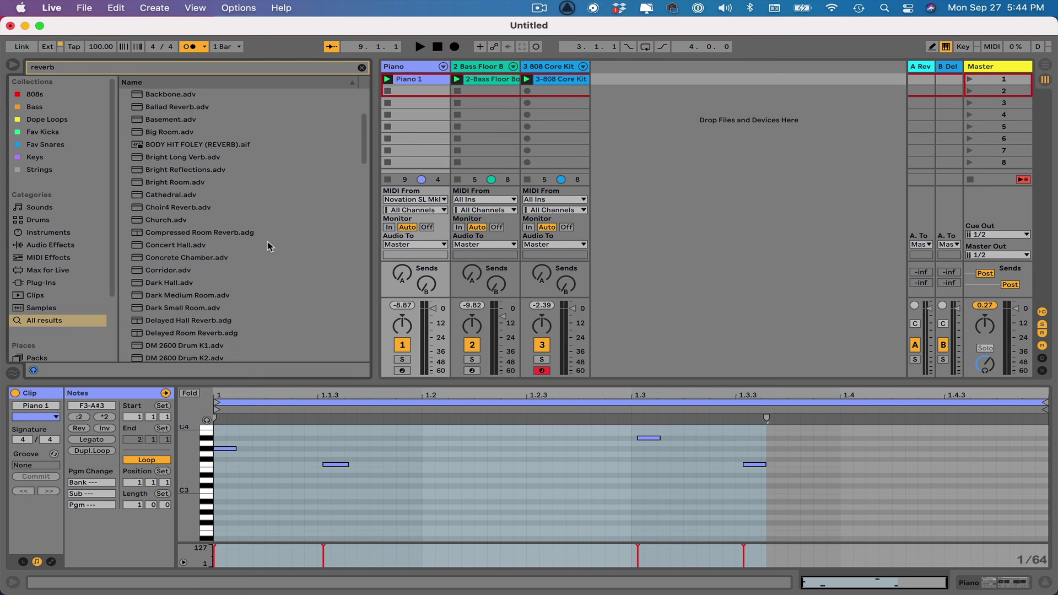
pyautogui.scroll(-17, 267, 243)
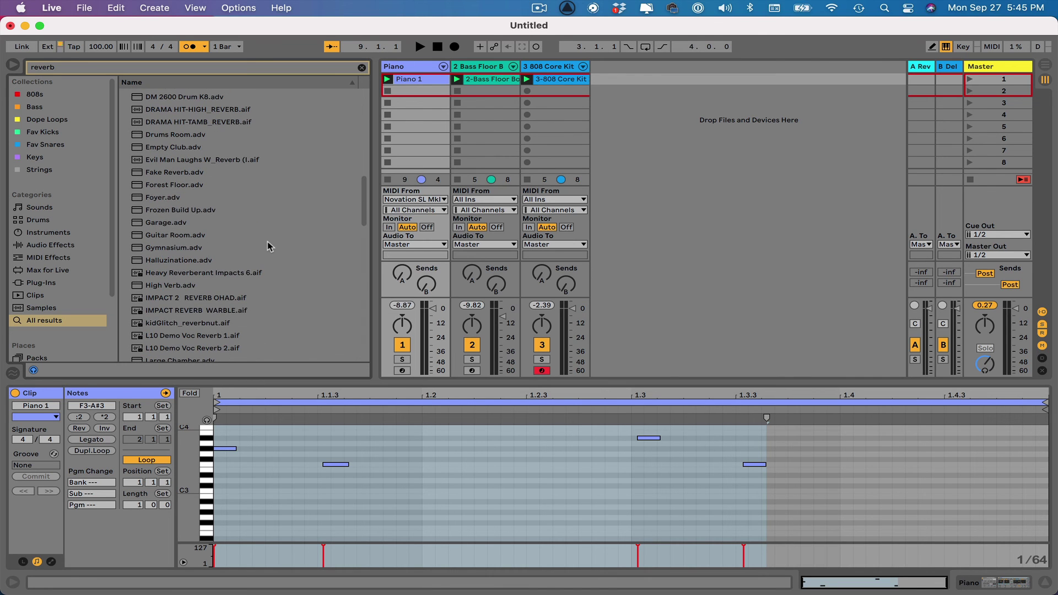
pyautogui.scroll(-11, 266, 246)
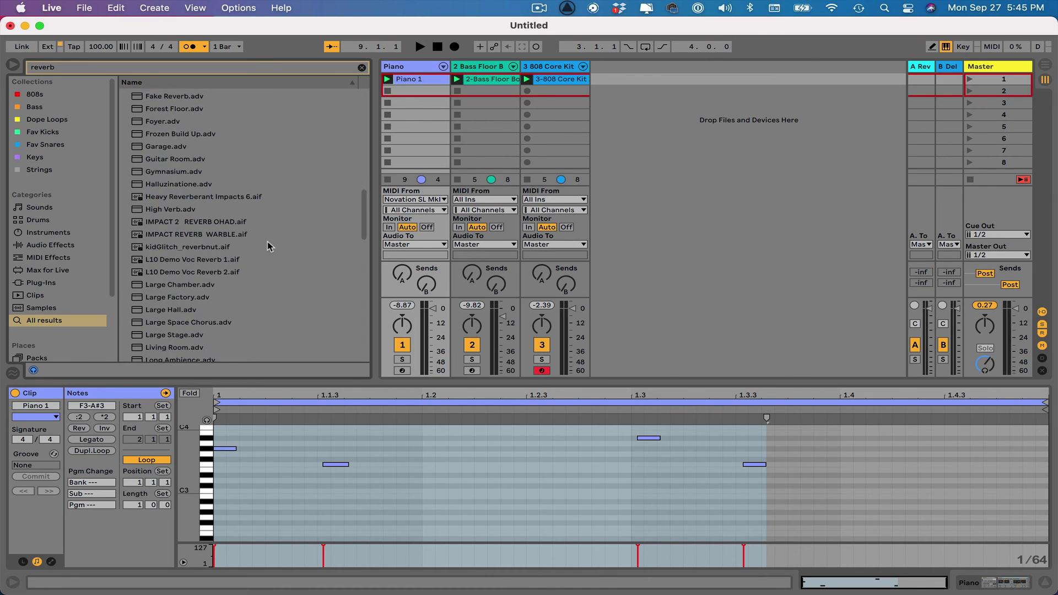
pyautogui.scroll(-18, 267, 246)
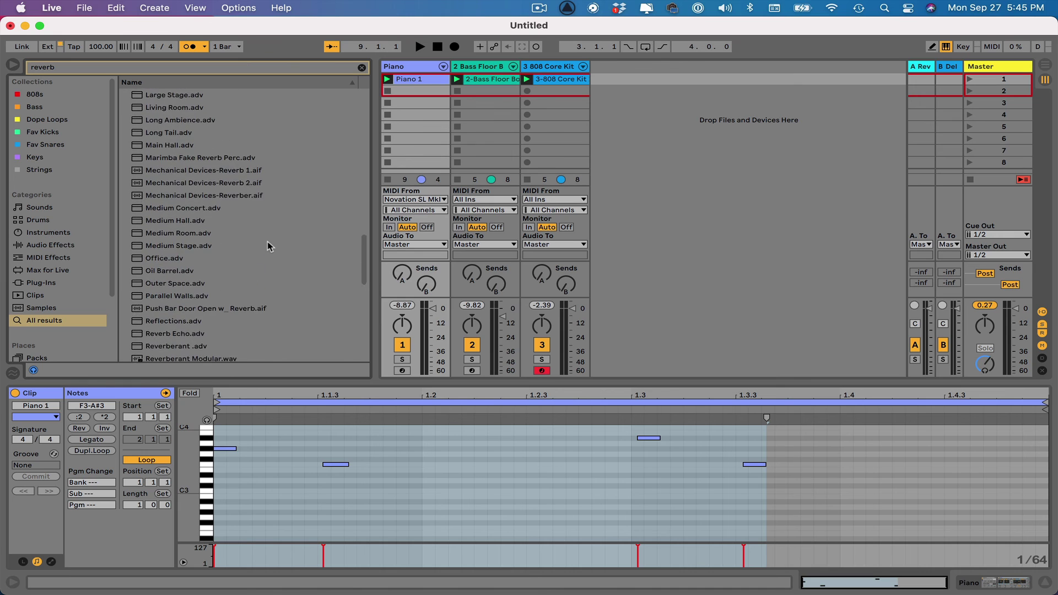
pyautogui.scroll(-13, 268, 243)
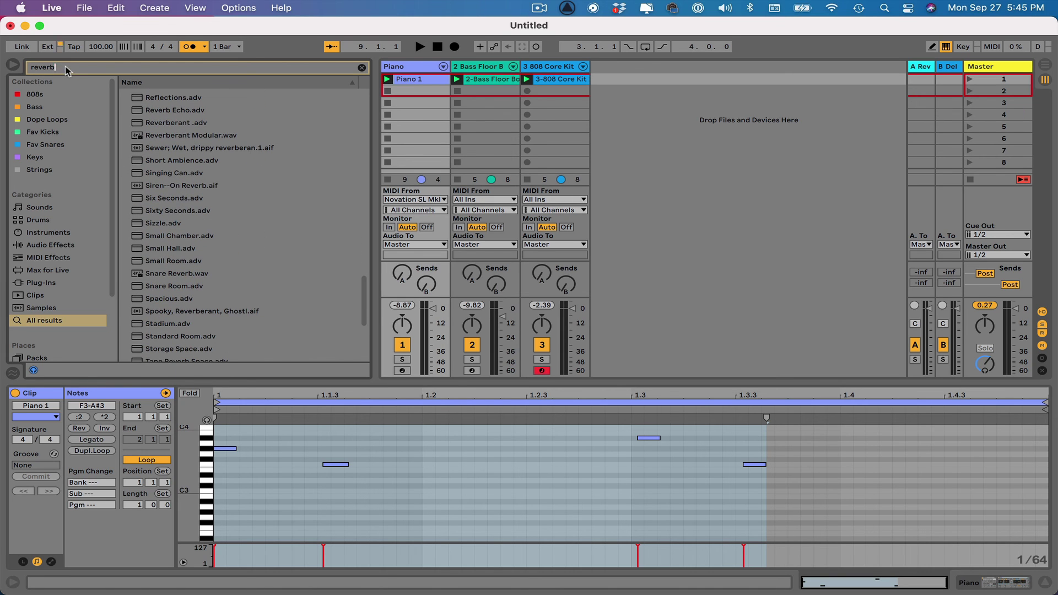
# - Replace the browser search with "conv" and check the matches in all results and in the Audio Effects category
pyautogui.moveTo(66, 67); pyautogui.dragTo(1, 55)
pyautogui.write('co')
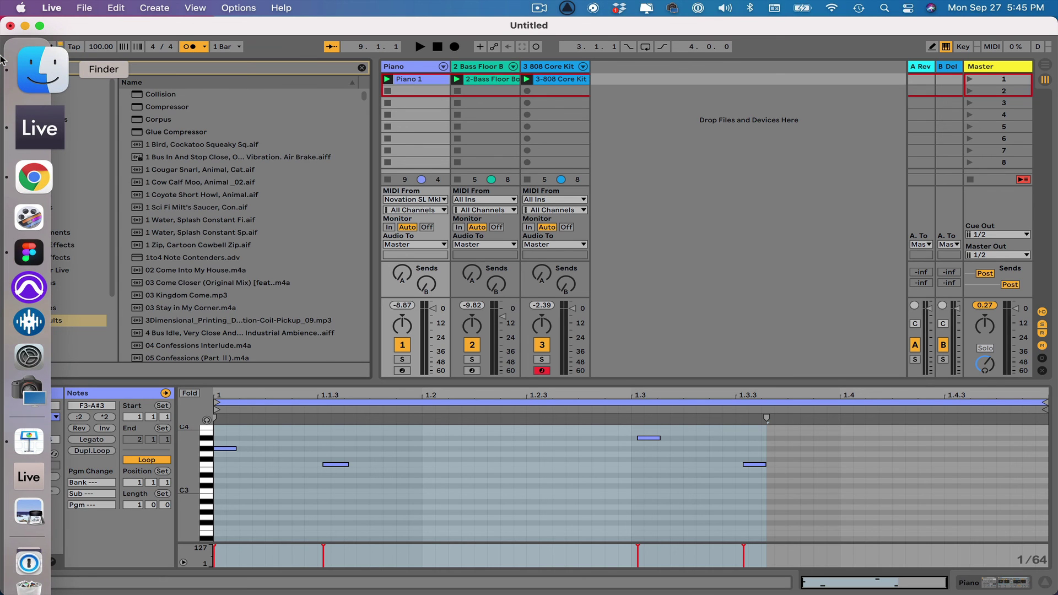
pyautogui.write('nvo')
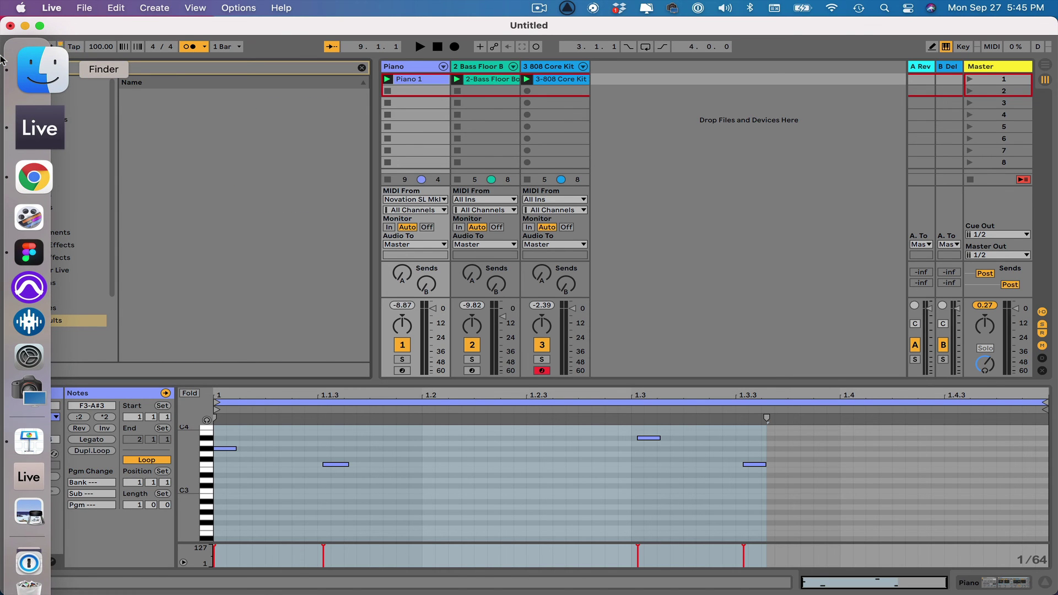
pyautogui.press('BackSpace')
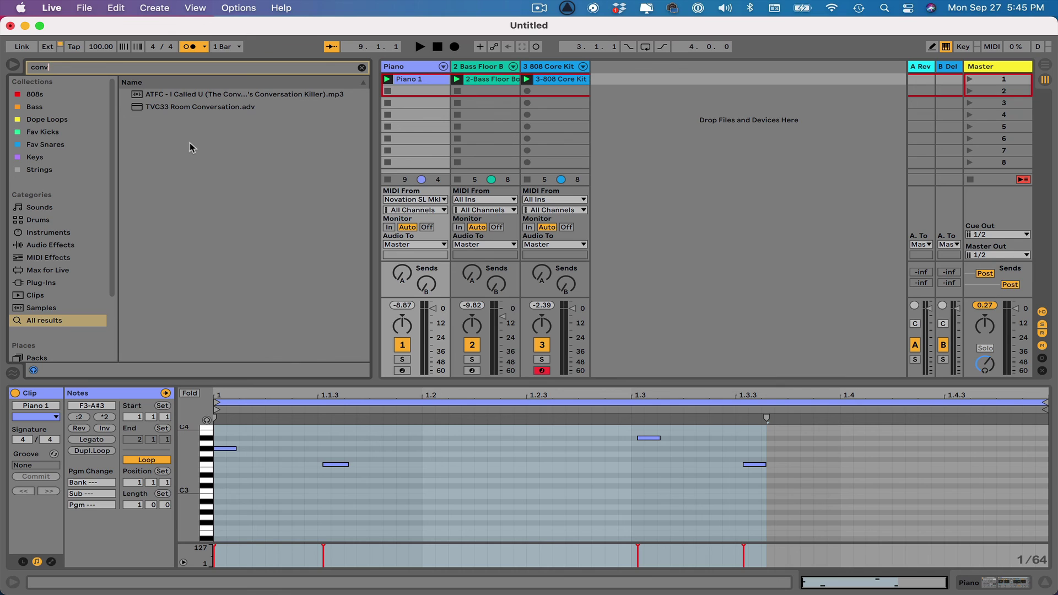
pyautogui.click(55, 236)
pyautogui.click(58, 244)
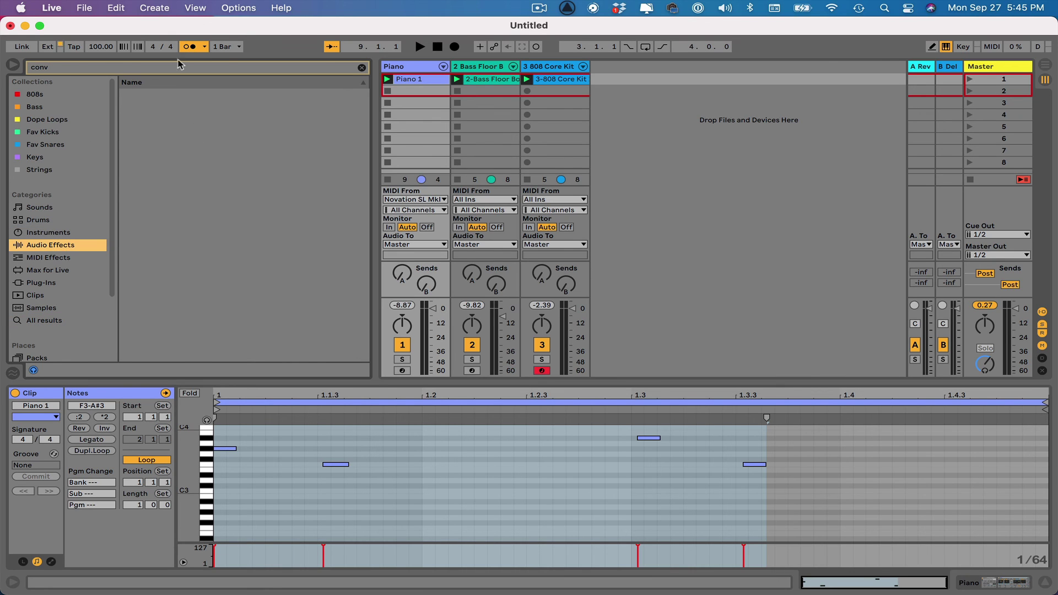
# - Clear the browser search and select the Reverb device in the Audio Effects list
pyautogui.click(360, 67)
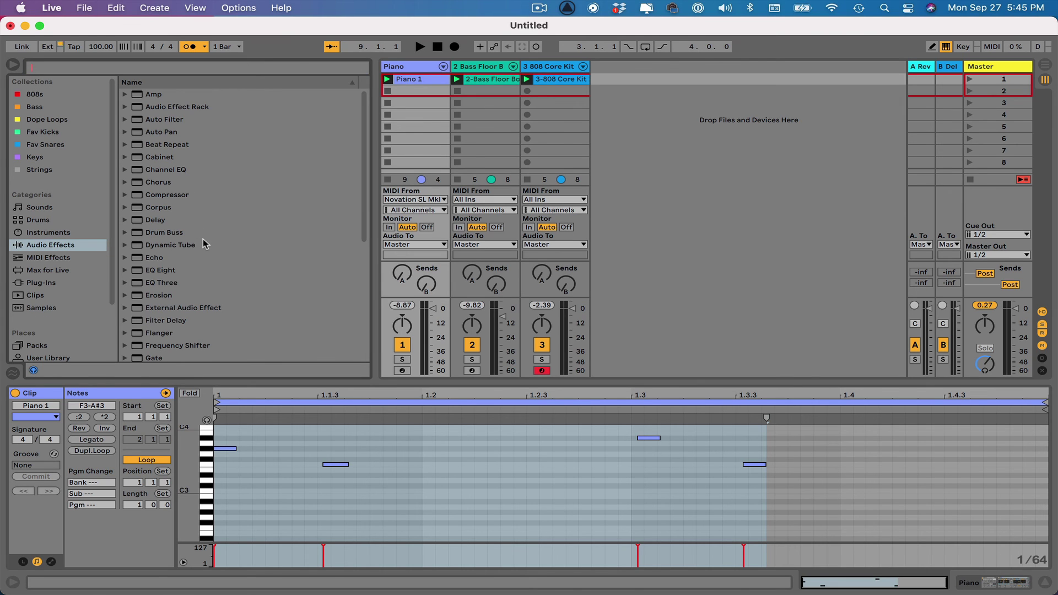
pyautogui.scroll(-2, 203, 239)
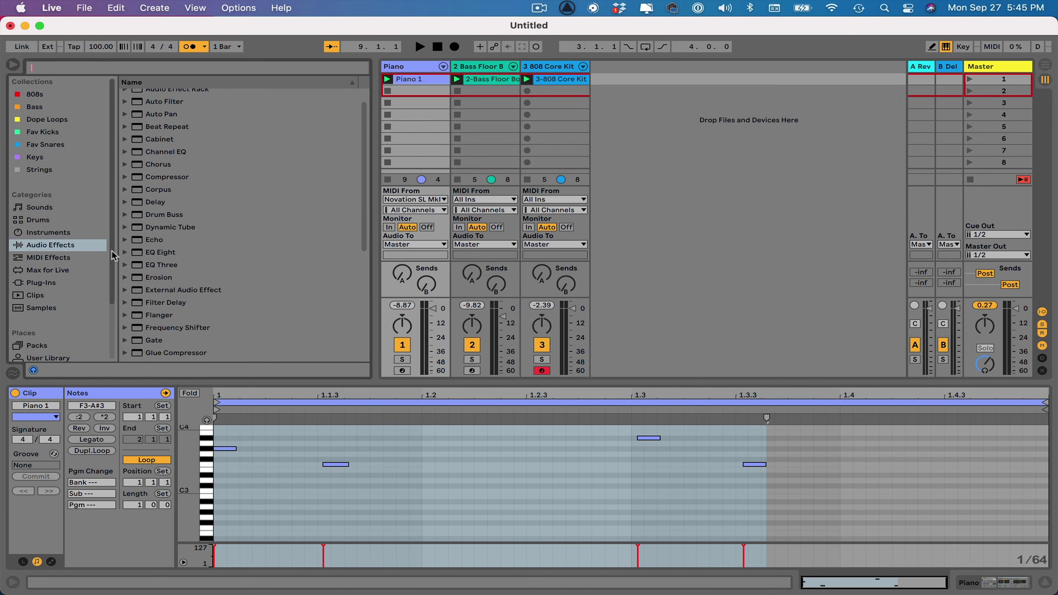
pyautogui.scroll(-5, 166, 270)
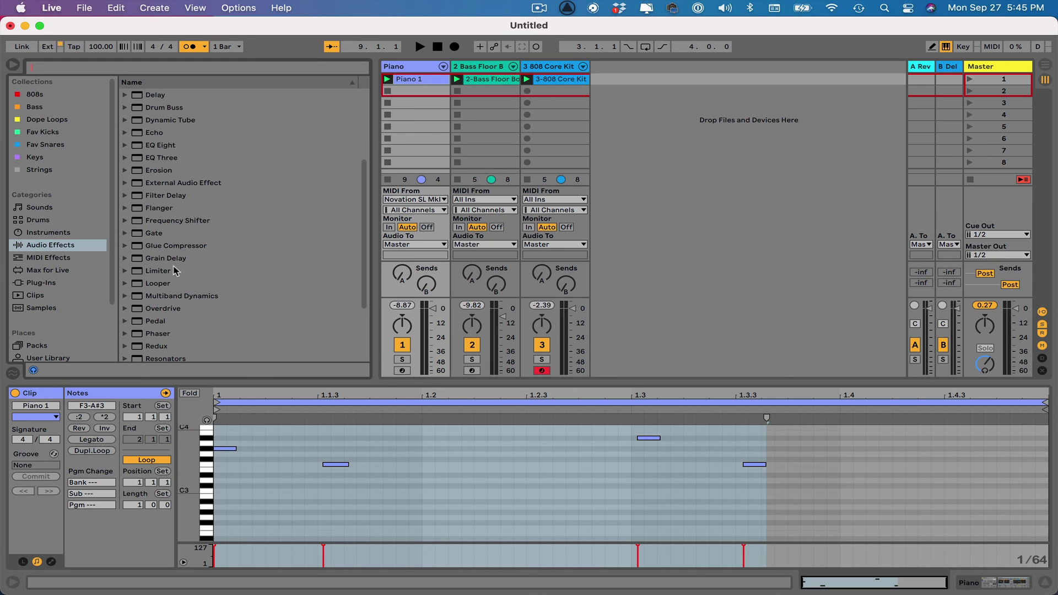
pyautogui.scroll(-3, 173, 271)
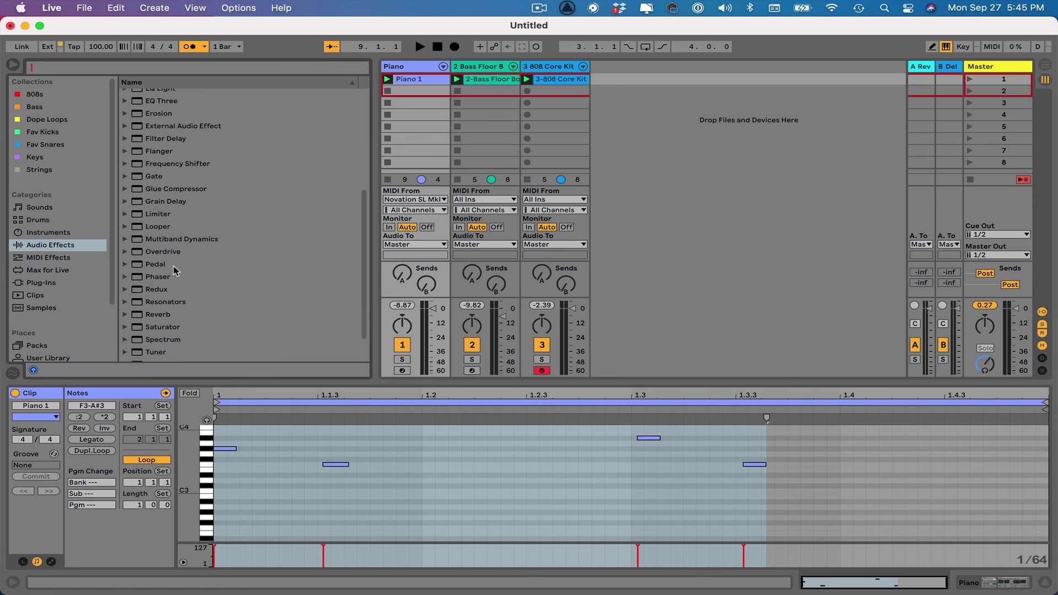
pyautogui.click(158, 317)
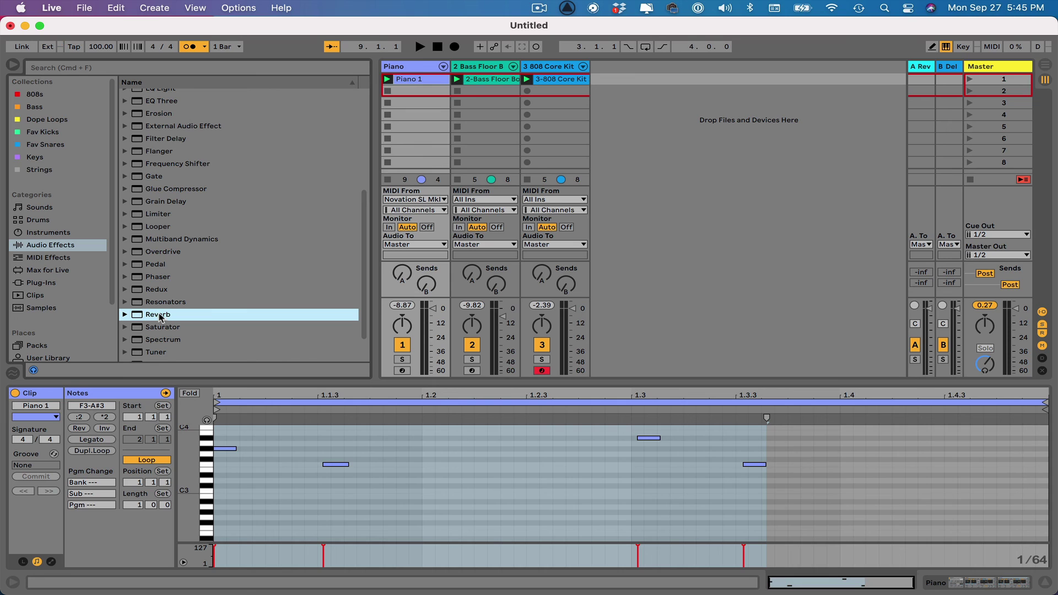
# - Expand the Reverb device's Room and Hall preset folders and examine the presets they contain
pyautogui.click(125, 314)
pyautogui.scroll(-3, 229, 305)
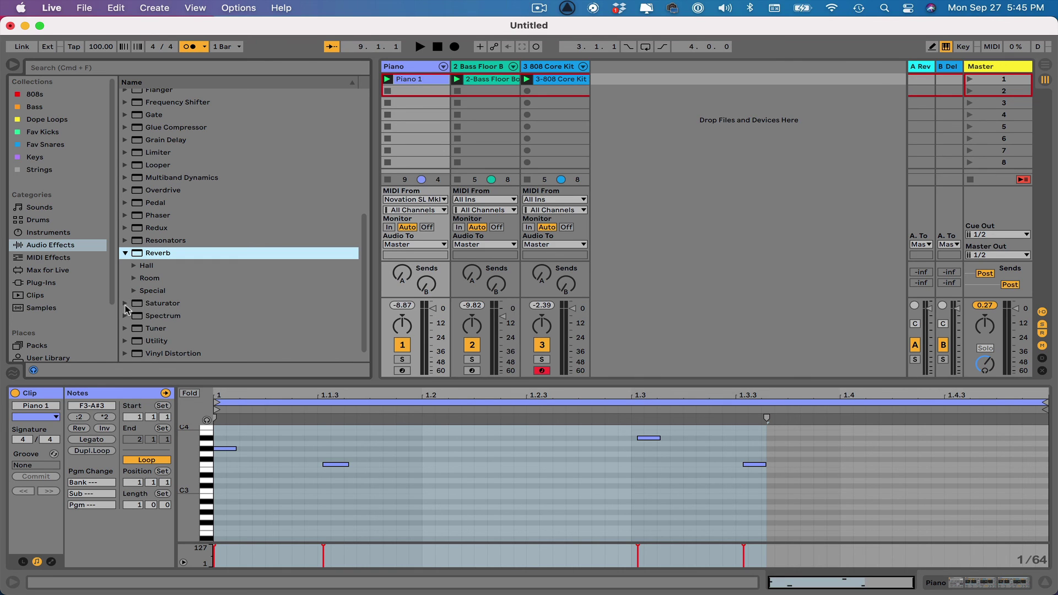
pyautogui.click(135, 278)
pyautogui.scroll(-6, 169, 283)
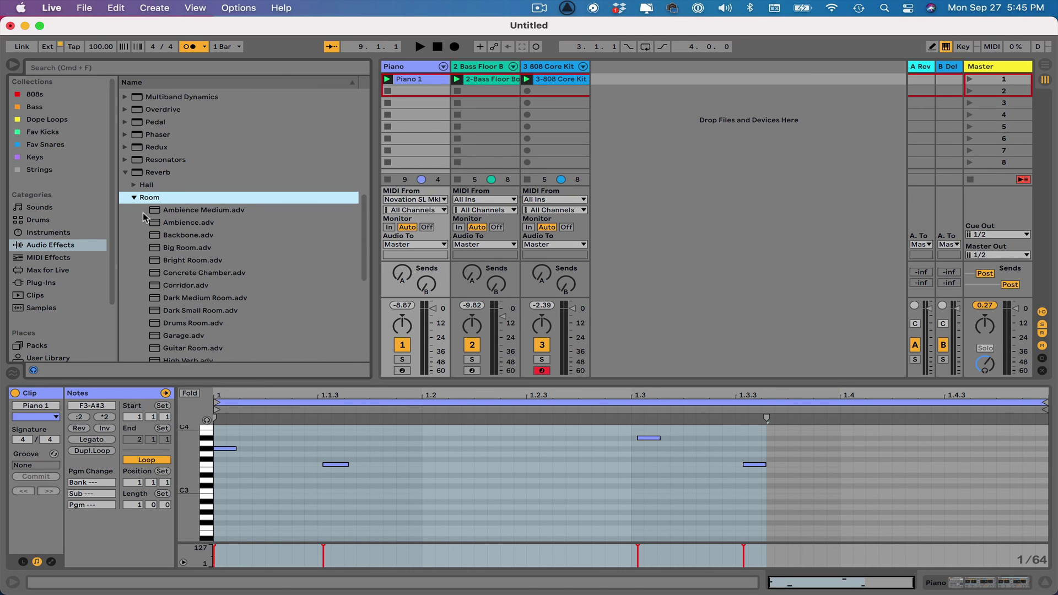
pyautogui.click(134, 185)
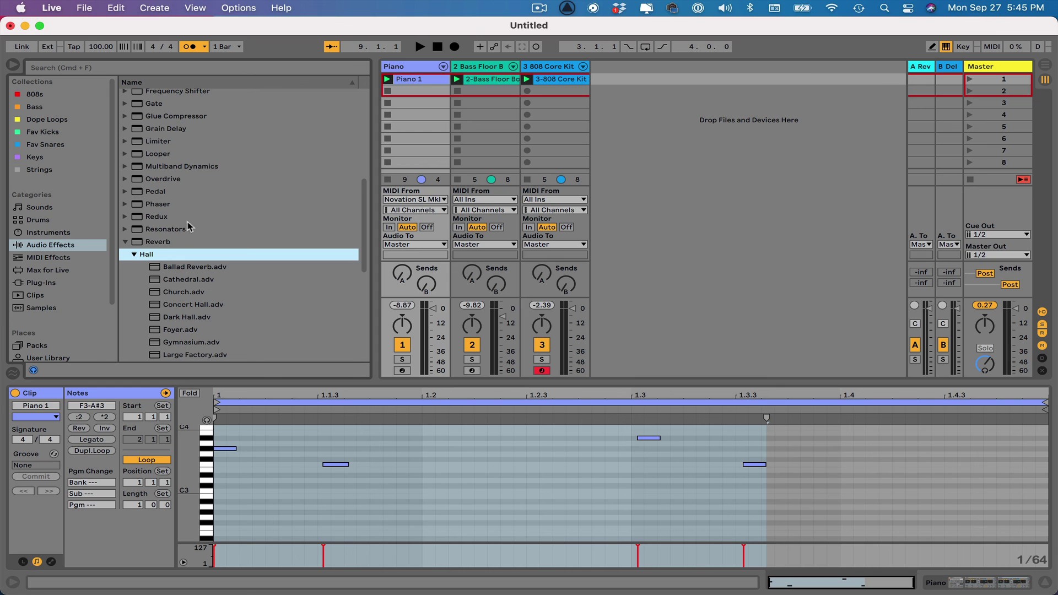
pyautogui.scroll(-1, 218, 287)
pyautogui.scroll(-9, 219, 287)
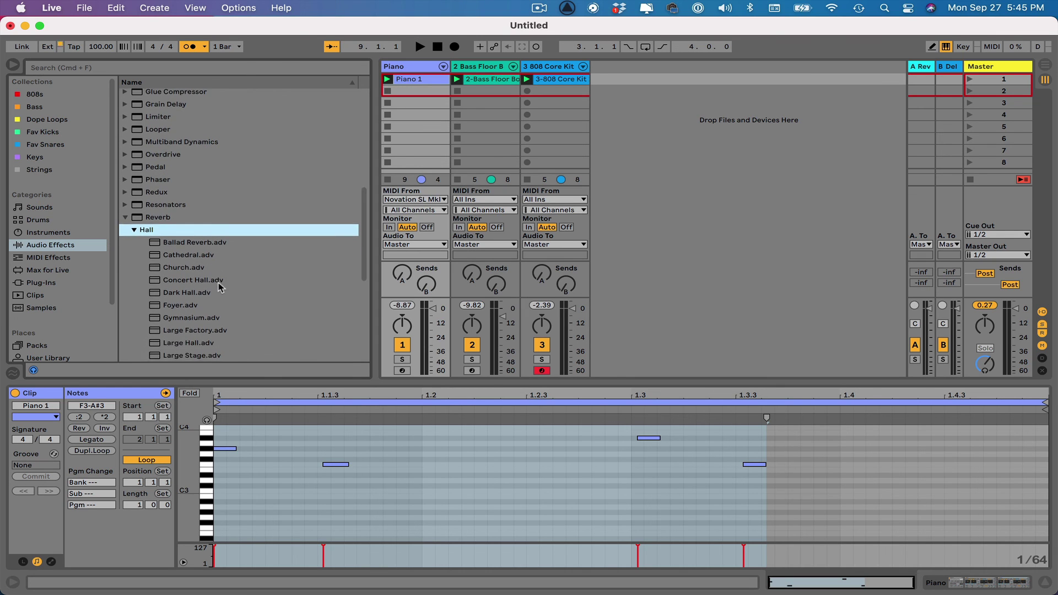
pyautogui.scroll(-3, 219, 287)
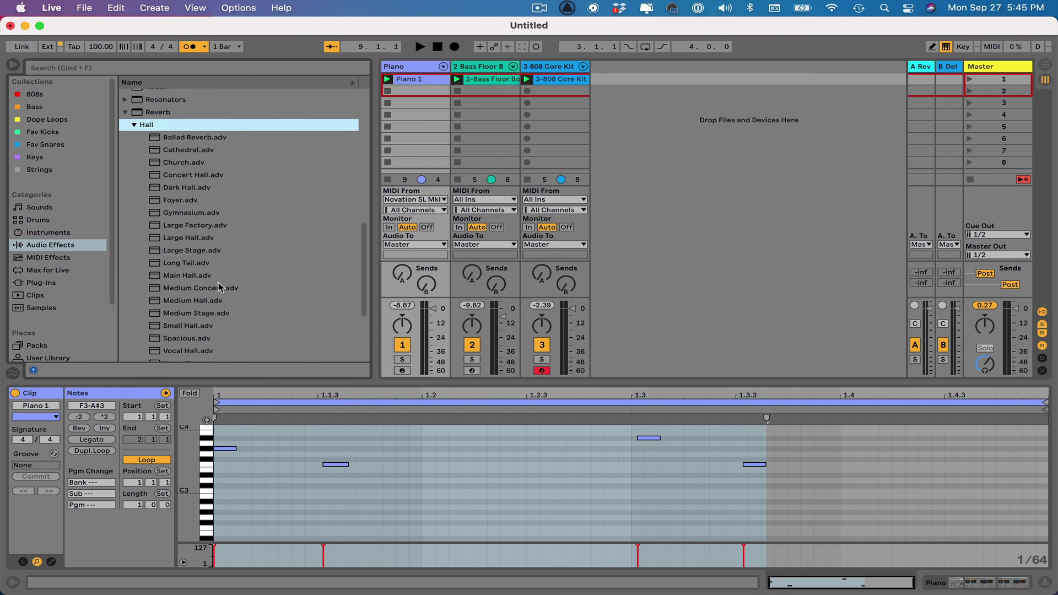
pyautogui.scroll(1, 220, 287)
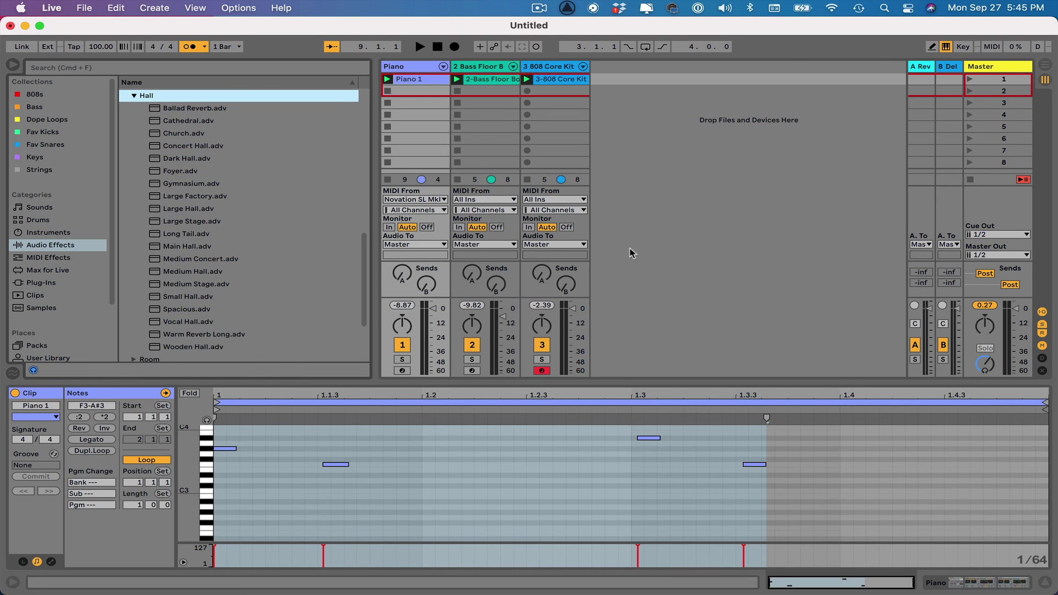
# - Play the beat, show the Piano track's device chain and bypass its second Reverb
pyautogui.click(674, 235)
pyautogui.press('space')
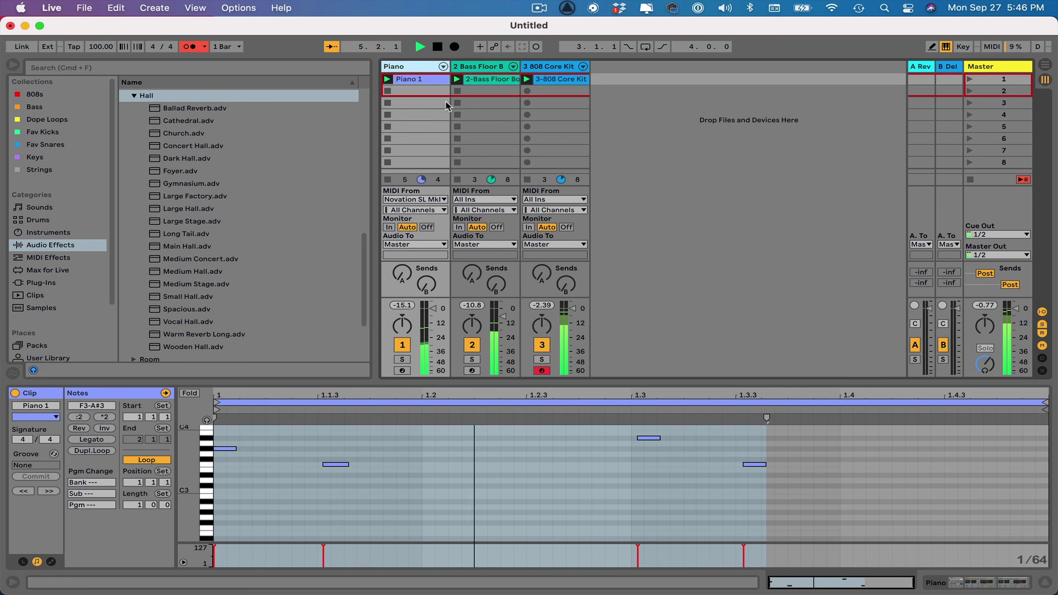
pyautogui.hotkey('shift', 'Tab')
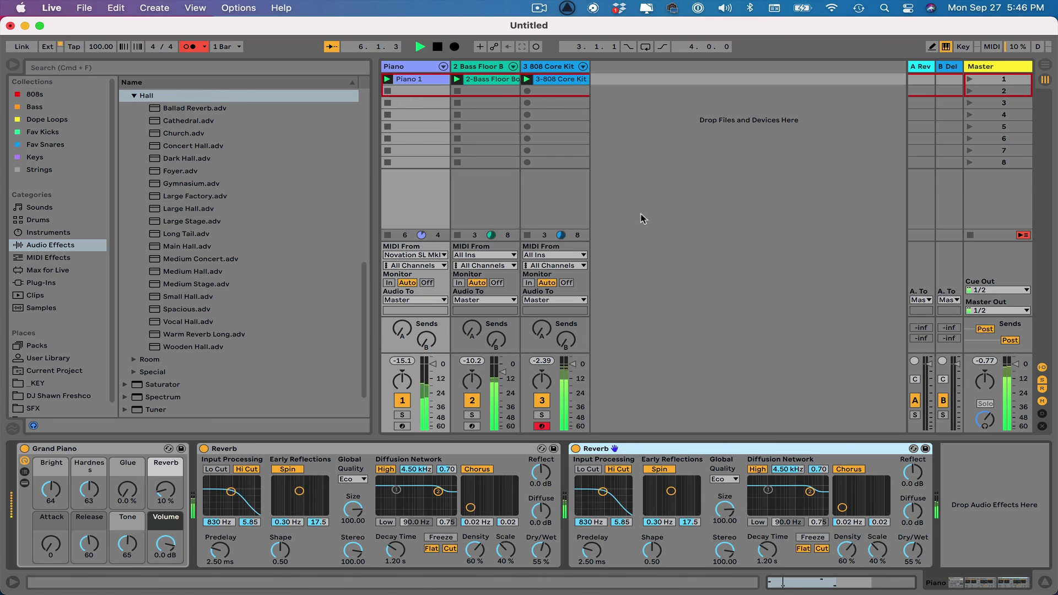
pyautogui.click(575, 449)
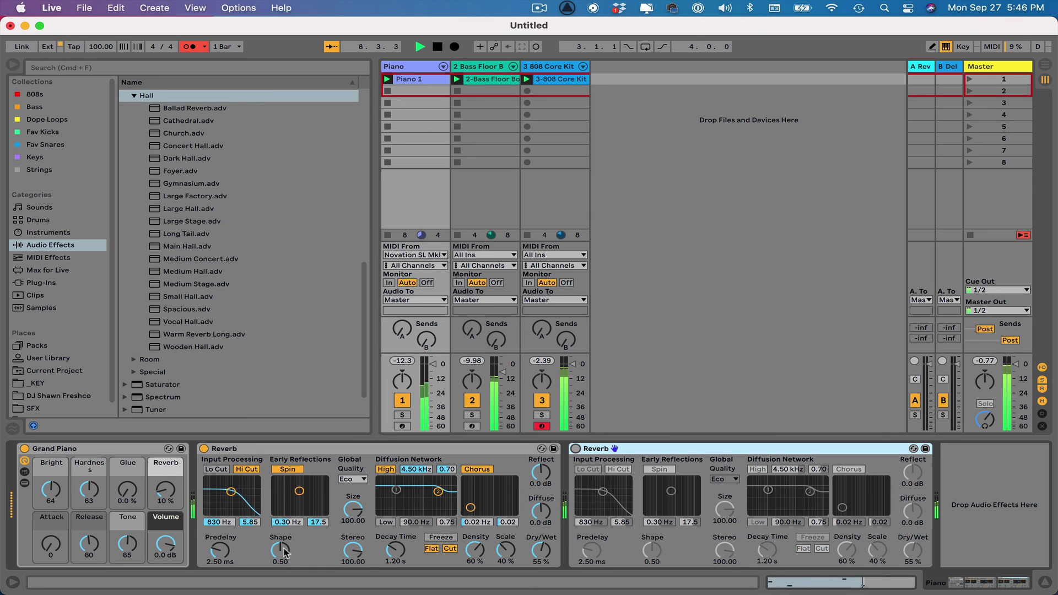
# - Set the first Reverb's predelay to 46.7 ms, scale to 59%, reflect to 0.9 dB, decay time to 2.64 s and dry/wet to 54%
pyautogui.moveTo(216, 549); pyautogui.dragTo(216, 526)
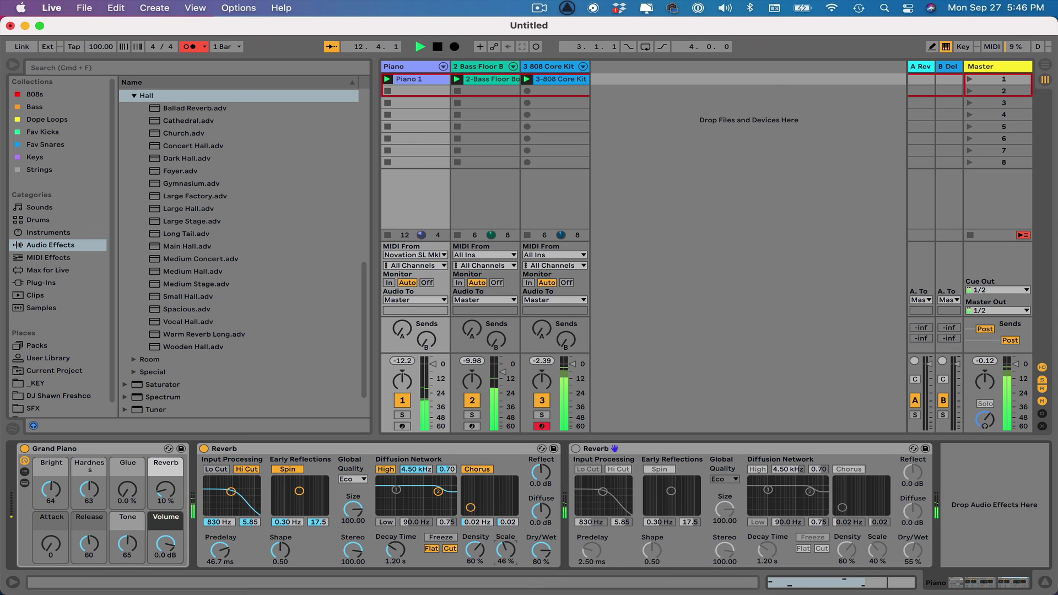
pyautogui.moveTo(505, 549); pyautogui.dragTo(505, 547)
pyautogui.moveTo(395, 550)
pyautogui.mouseDown()
pyautogui.moveTo(395, 563)
pyautogui.moveTo(396, 553)
pyautogui.mouseUp()
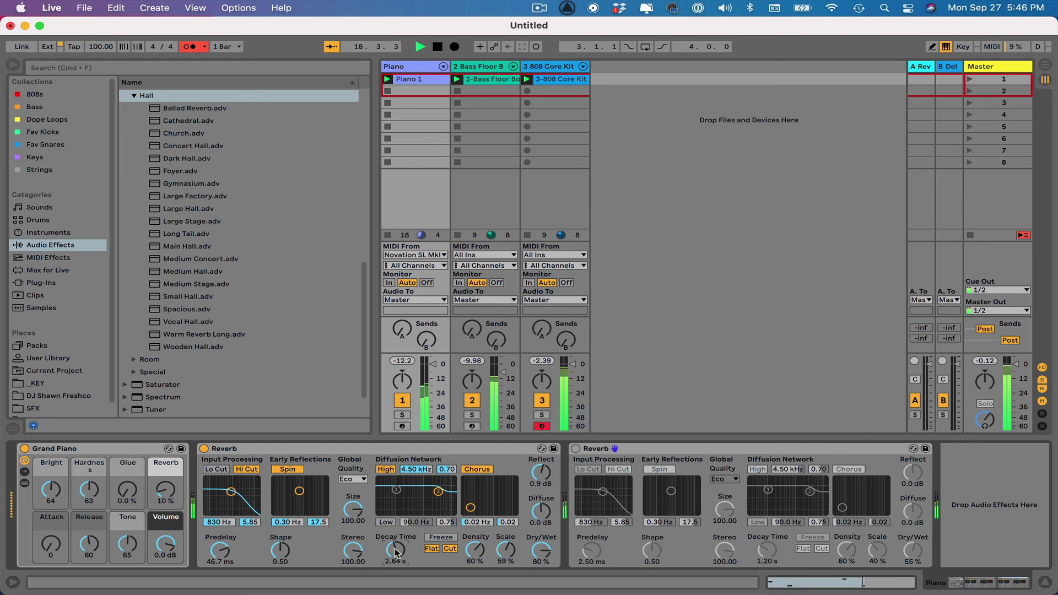
pyautogui.moveTo(541, 550); pyautogui.dragTo(542, 551)
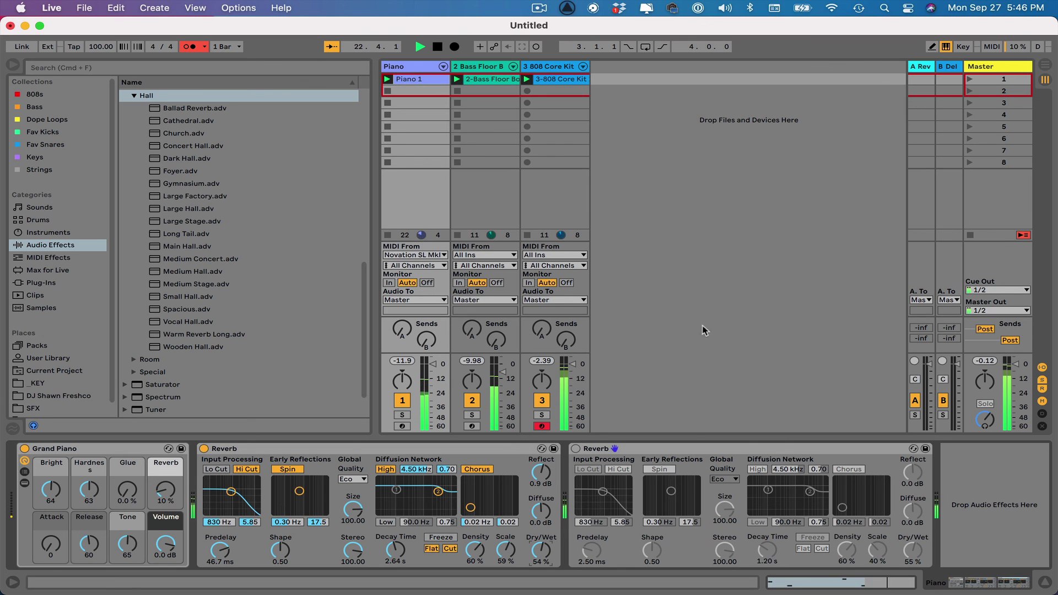
# - Delete the bypassed second Reverb from the Piano track
pyautogui.click(781, 454)
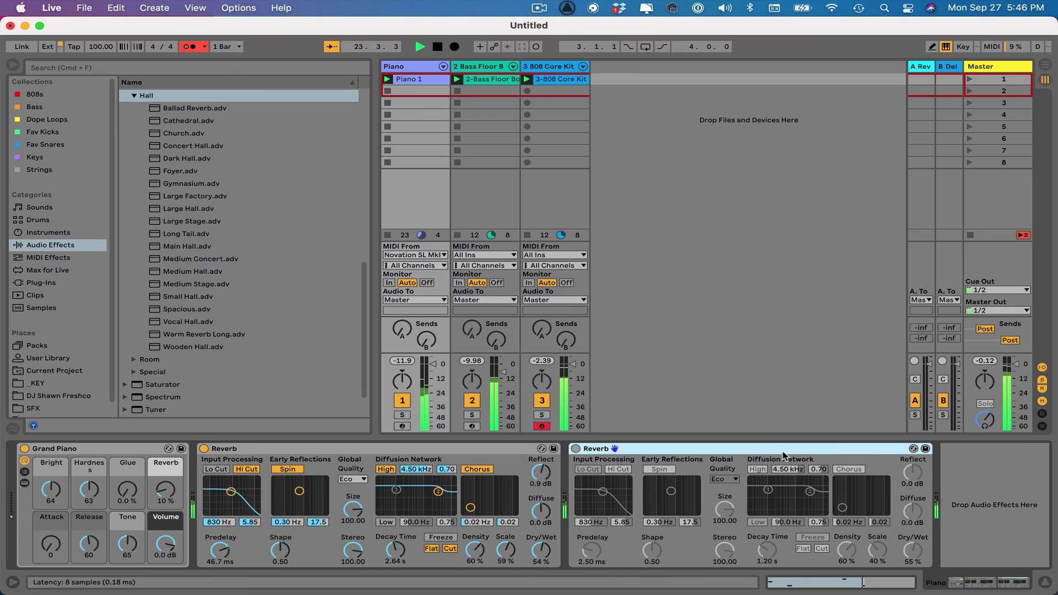
pyautogui.press('Delete')
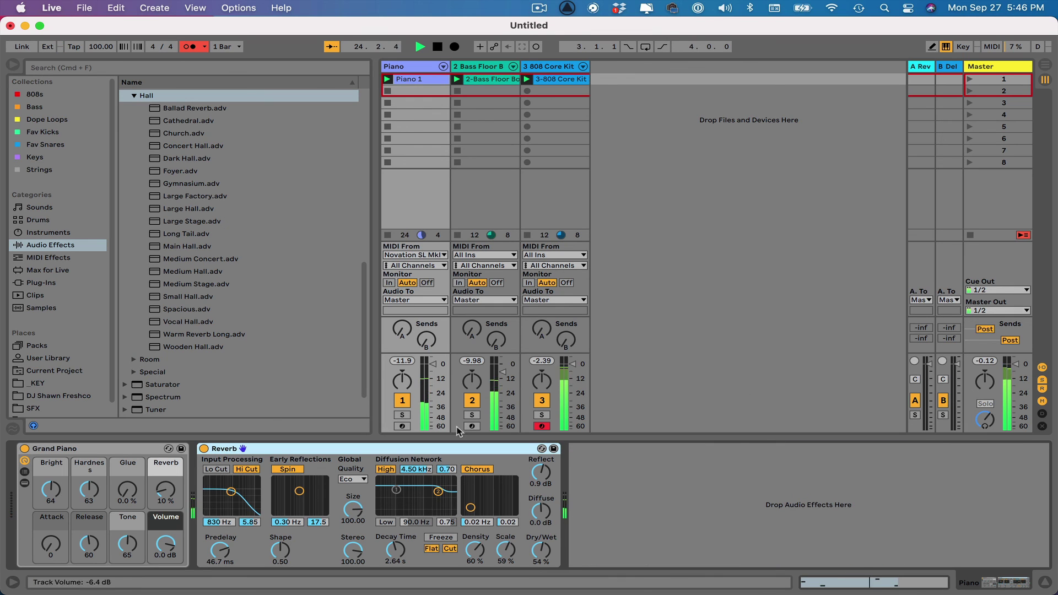